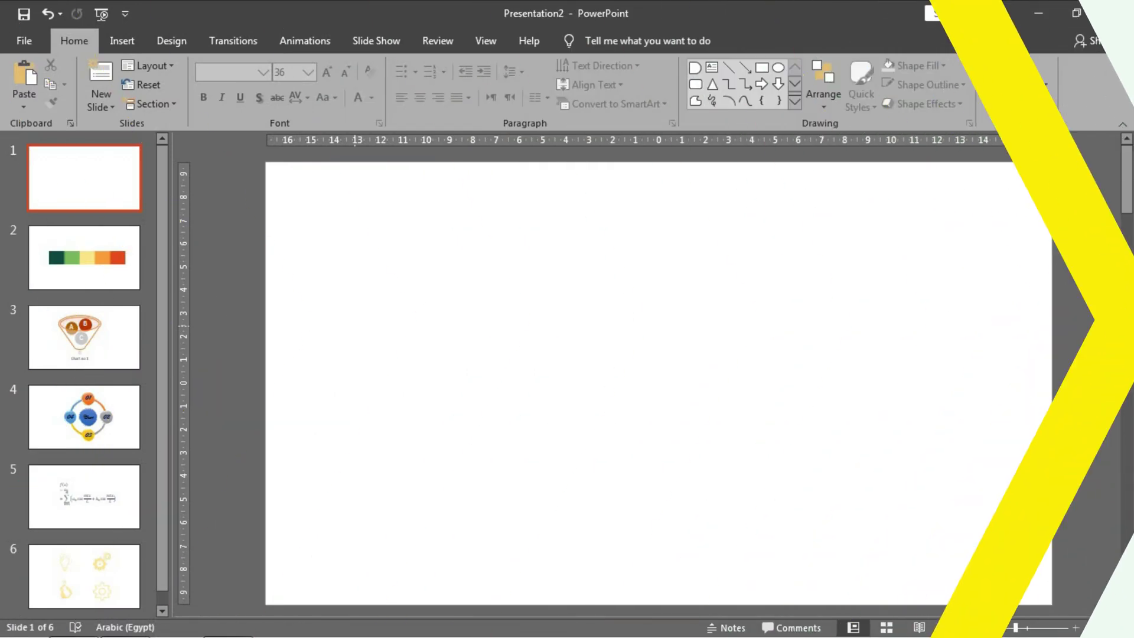
Open the background formatting for slide 1 and cut the five-color palette picture from slide 2.
right_click(353, 325)
left_click(425, 465)
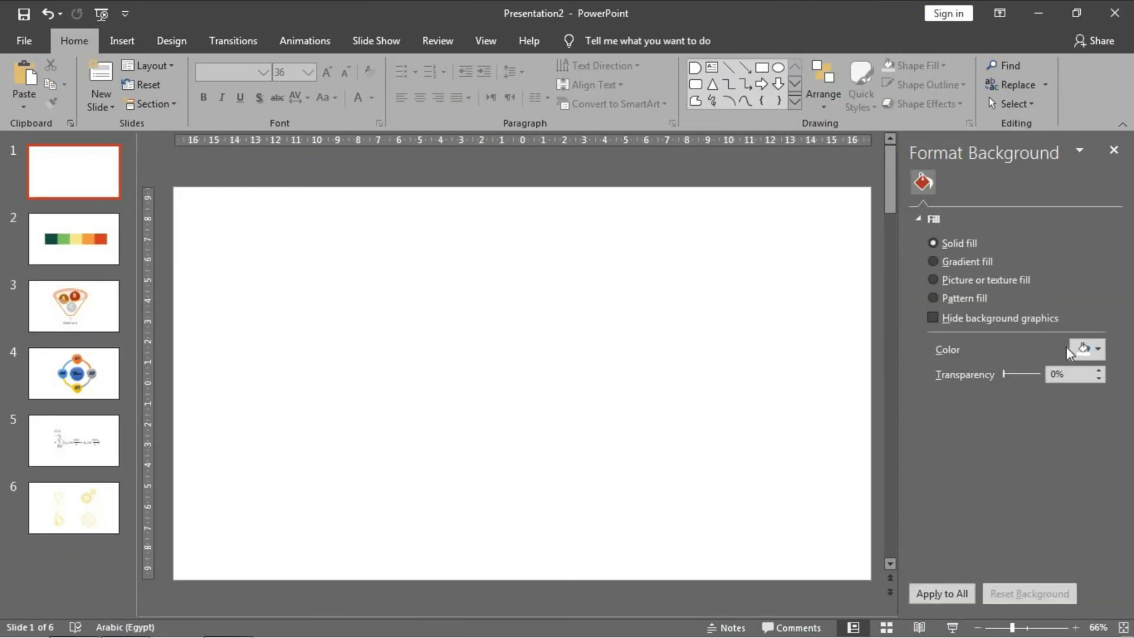
left_click(97, 248)
left_click(495, 404)
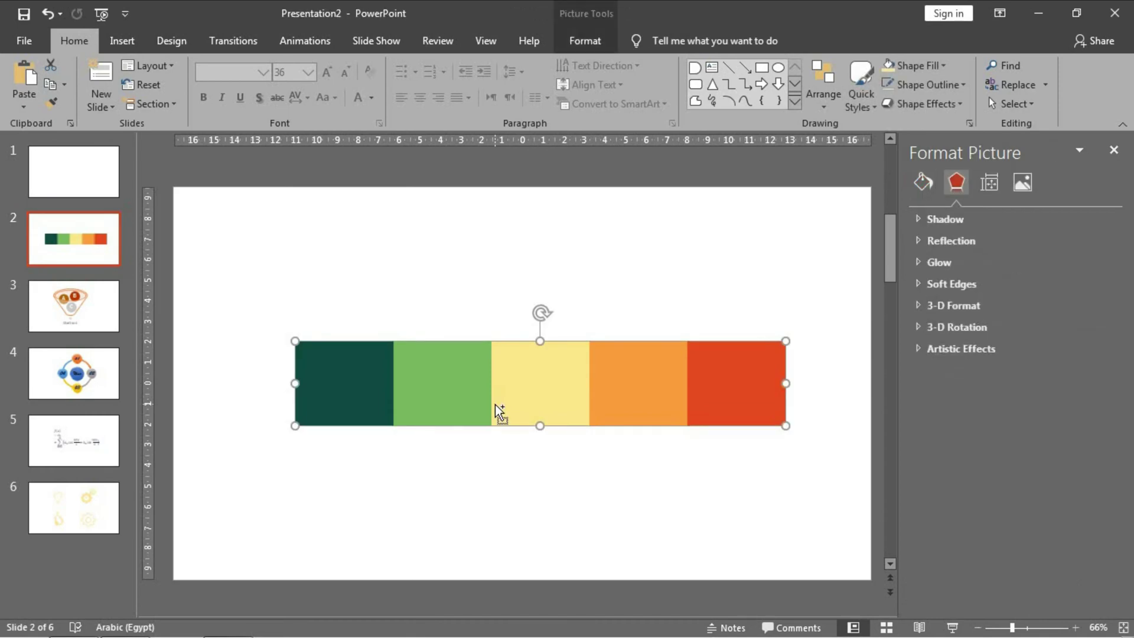
right_click(495, 404)
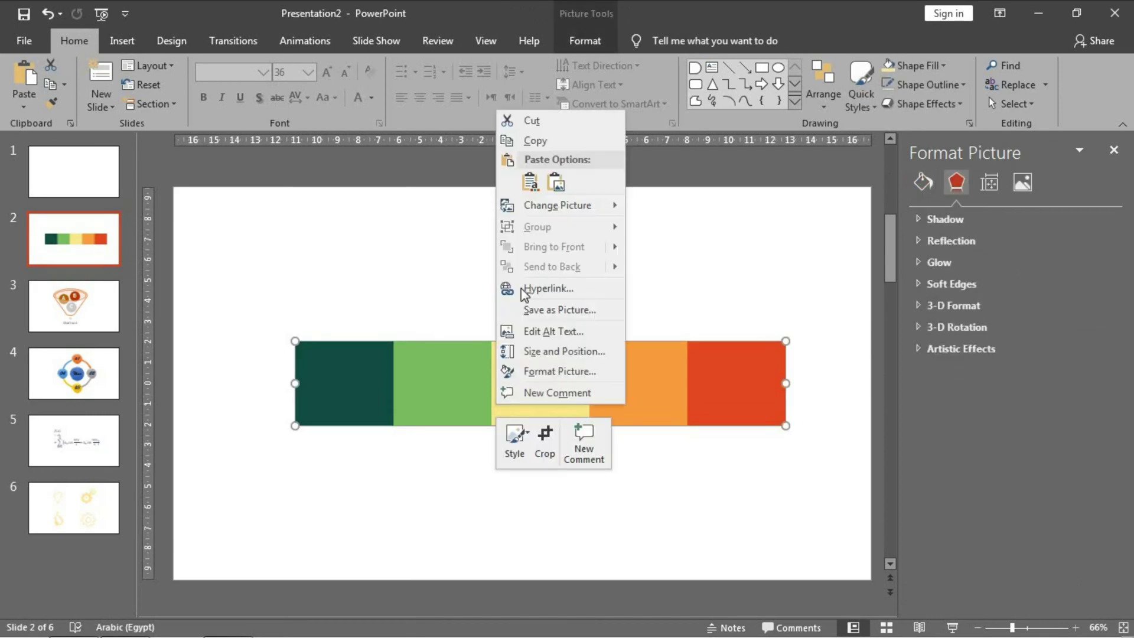
left_click(569, 122)
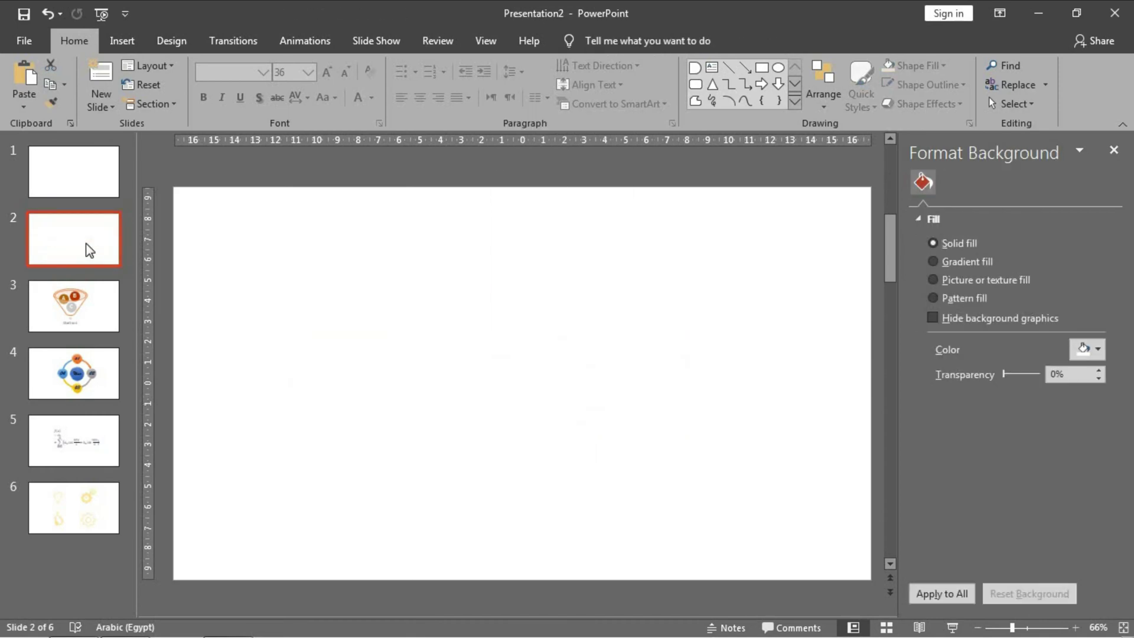
Delete the emptied slide 2 and paste the color palette picture onto slide 1.
key("Delete")
left_click(85, 179)
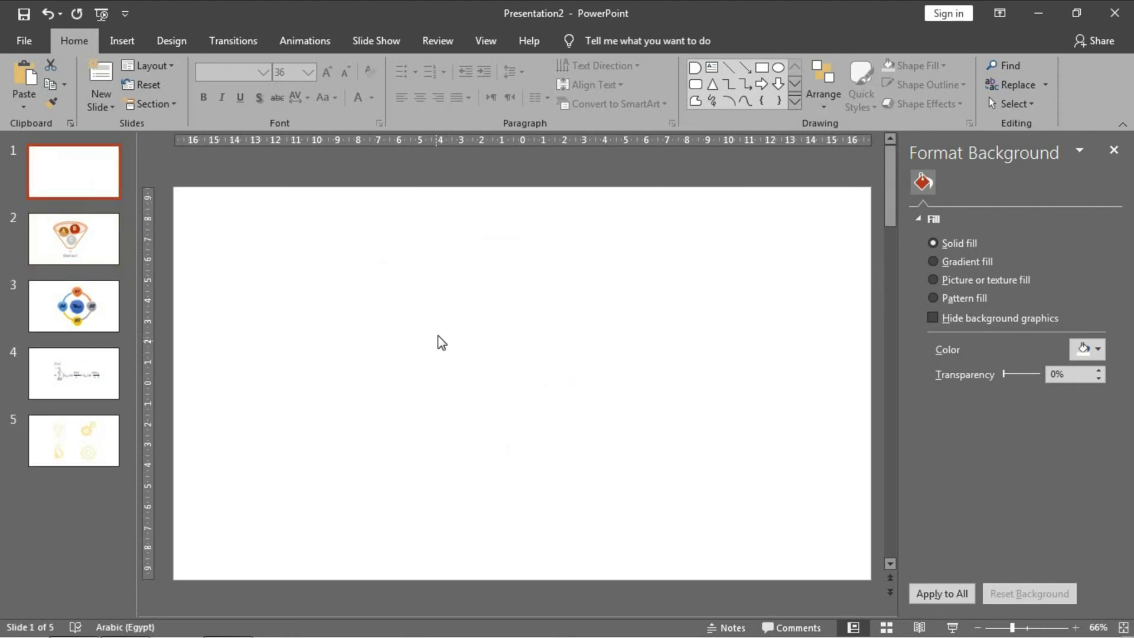
right_click(441, 342)
left_click(402, 311)
key("ctrl+v")
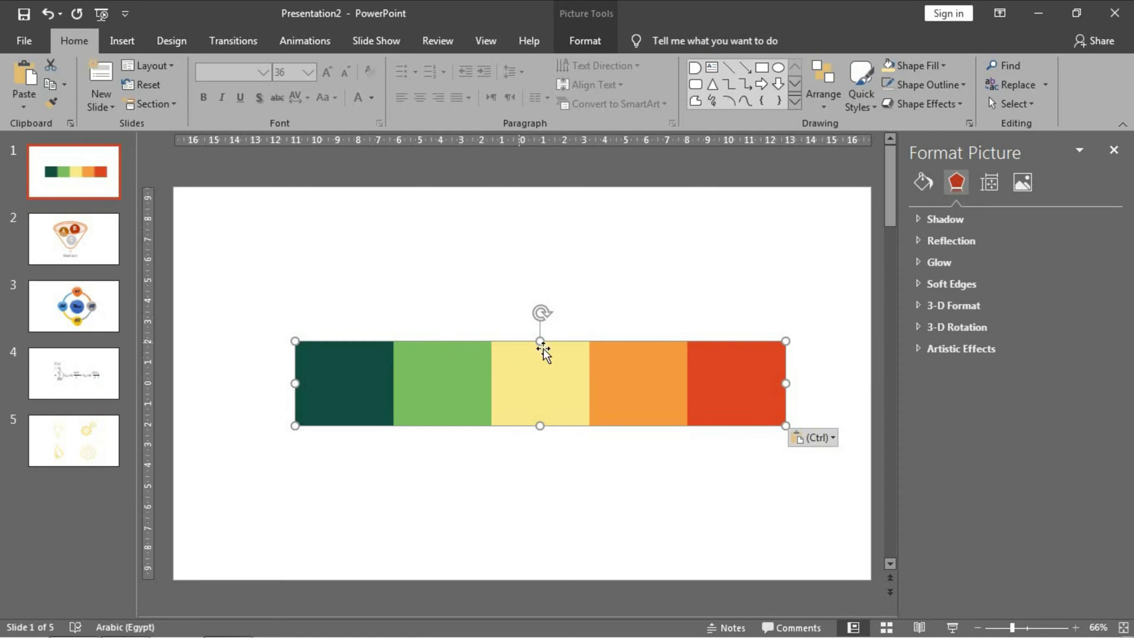
Reduce the palette picture to about half its height and place it just above the slide's upper edge.
left_click_drag(540, 341, 486, 171)
scroll(579, 186, "up", 1)
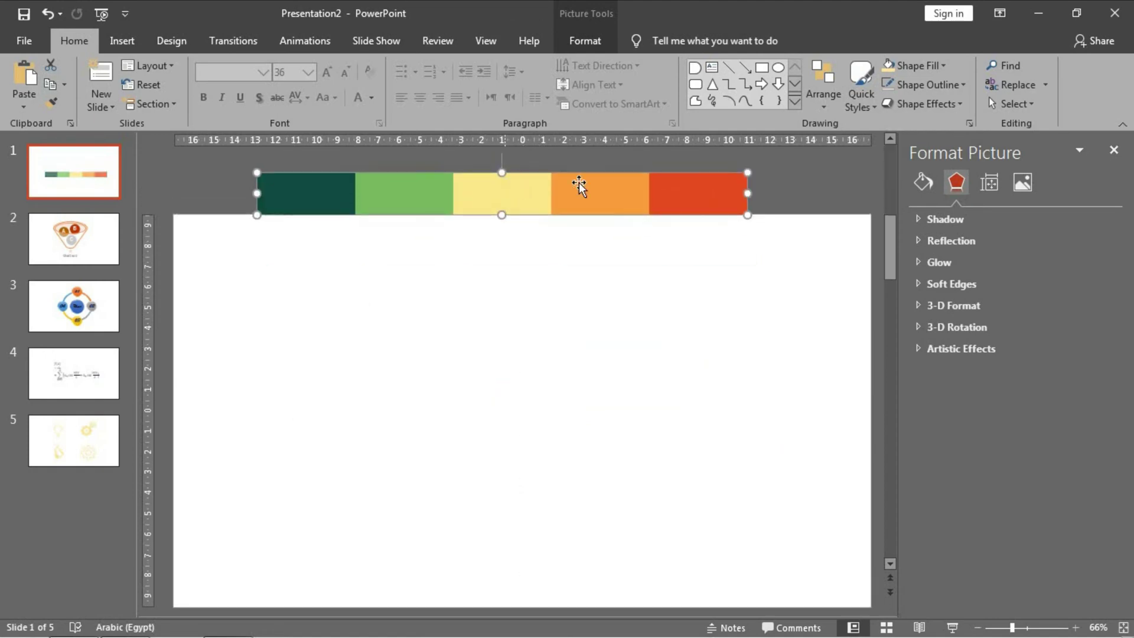
left_click(758, 314)
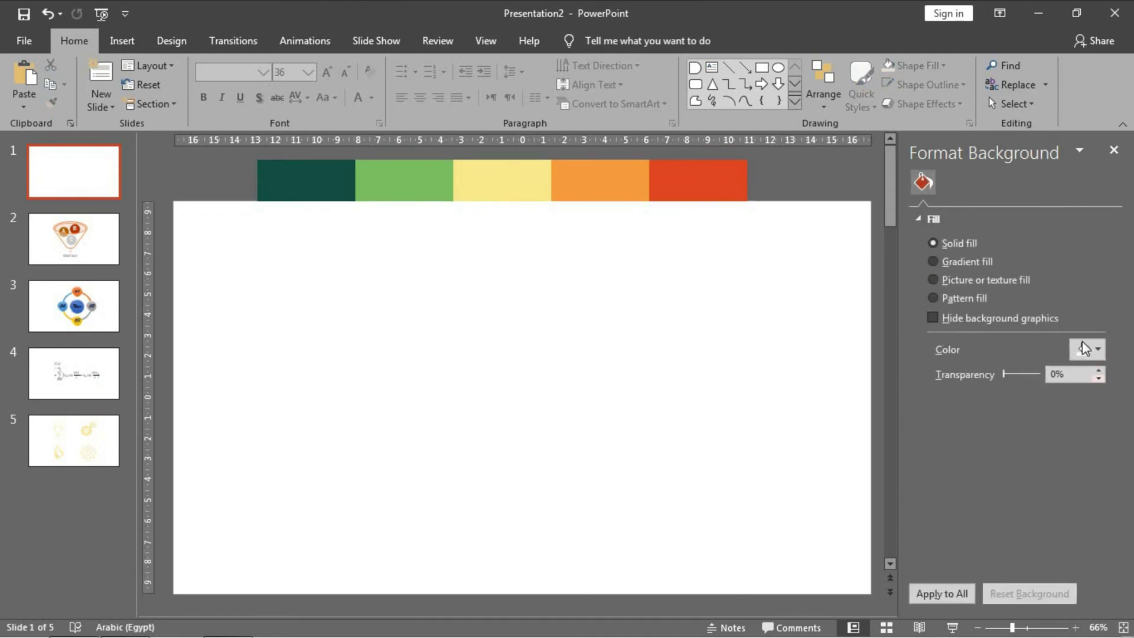
Fill the background of slide 1 with the palette's red, sampled with the Eyedropper.
left_click(1085, 349)
left_click(1043, 525)
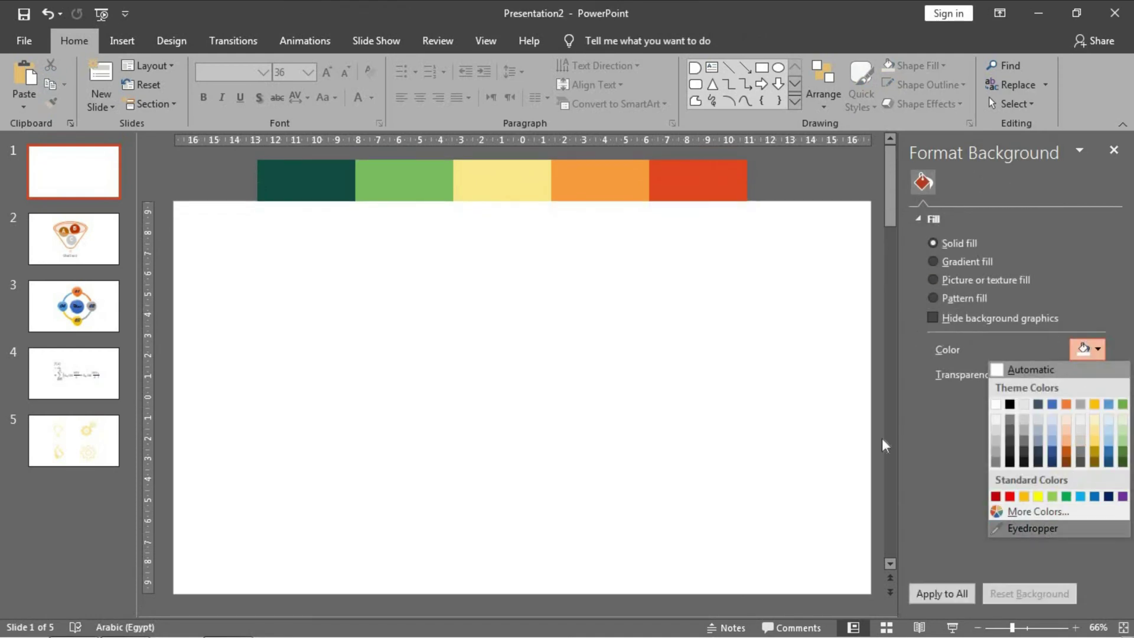
left_click(690, 177)
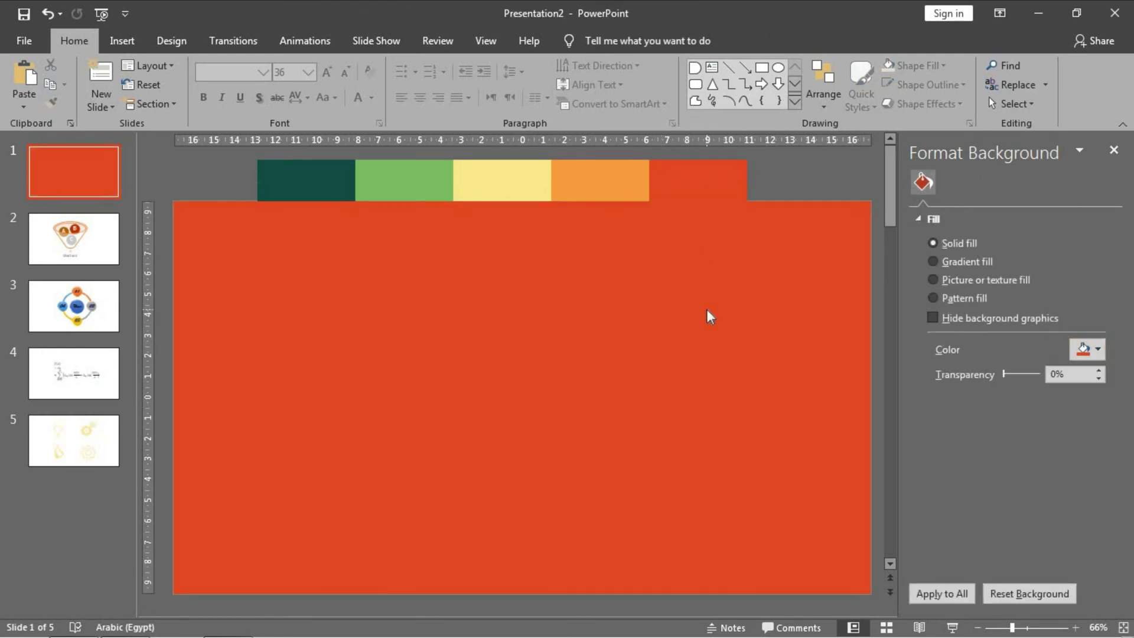
Draw a full-height rectangle about 30.6 cm wide from the slide's left edge and remove its outline.
left_click(762, 67)
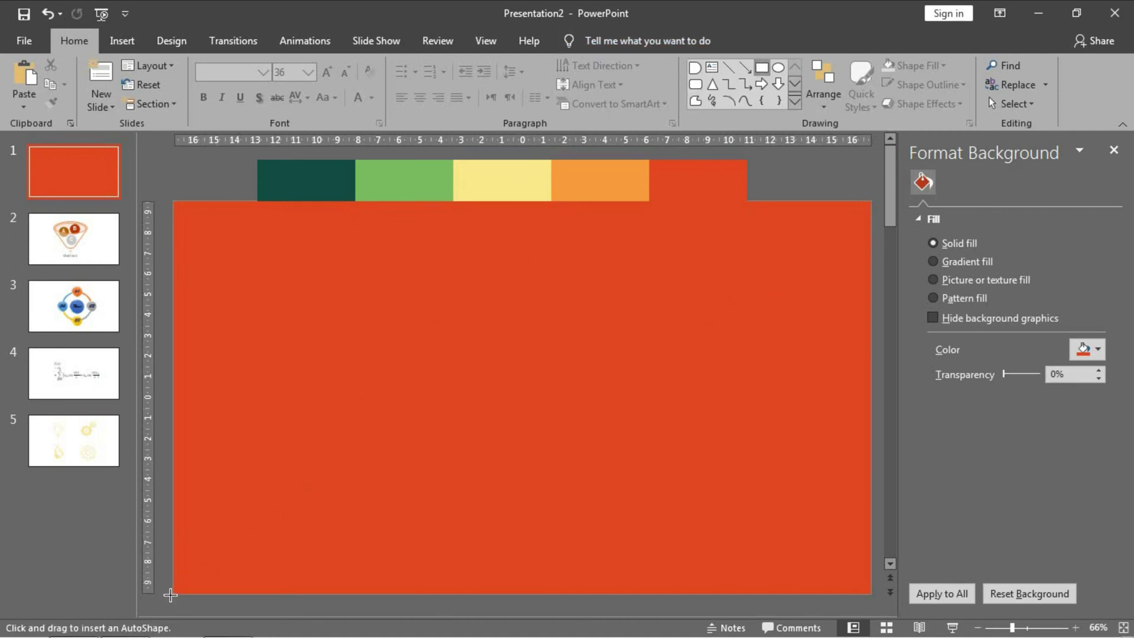
mouse_move(176, 593)
left_mouse_down()
mouse_move(192, 276)
mouse_move(261, 190)
mouse_move(557, 177)
mouse_move(709, 200)
mouse_move(822, 197)
mouse_move(803, 200)
left_mouse_up()
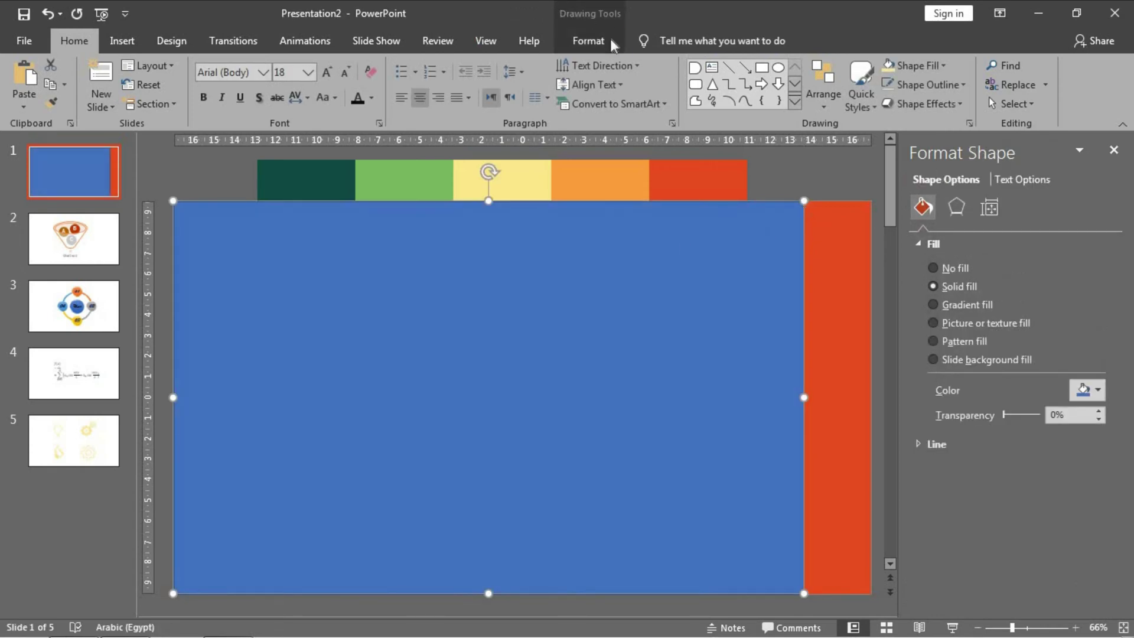
left_click(589, 40)
left_click(463, 83)
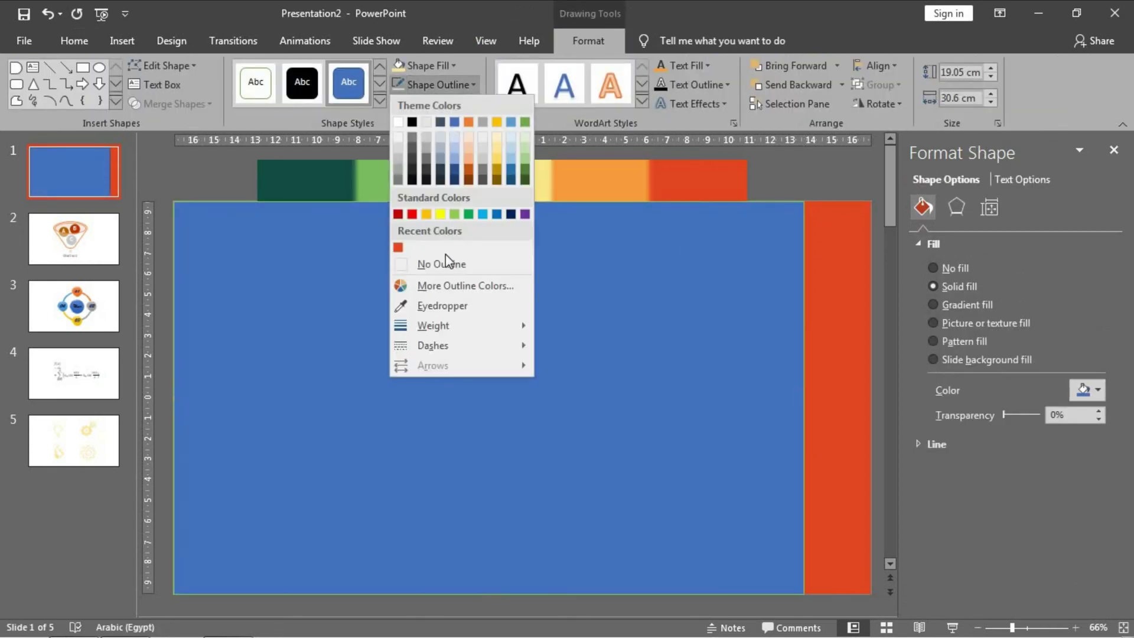
left_click(457, 263)
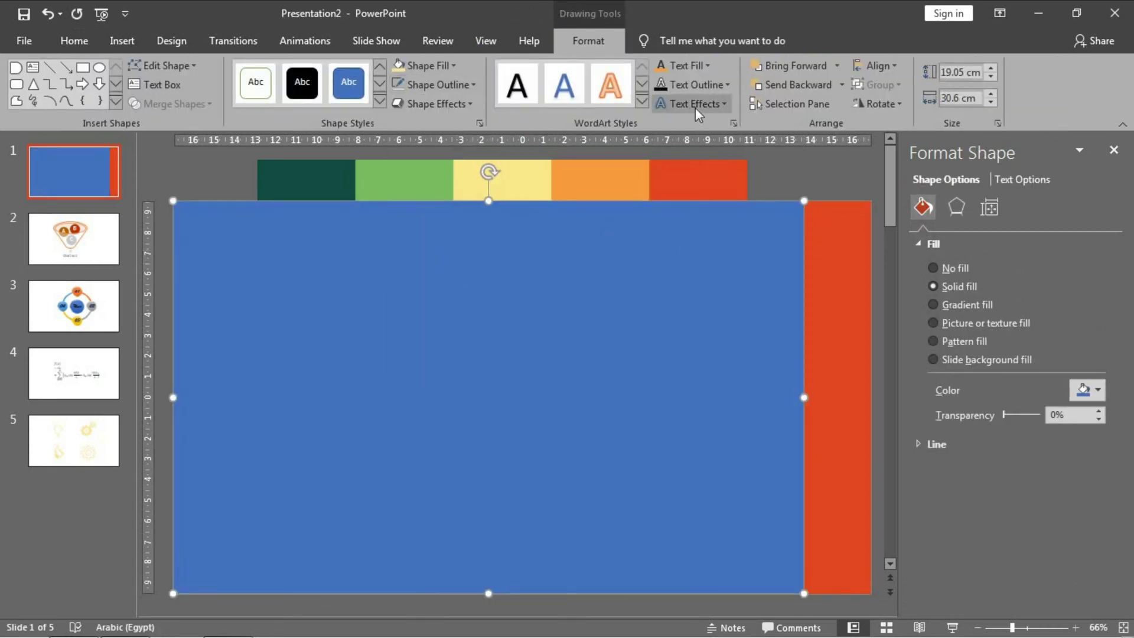
left_click(812, 165)
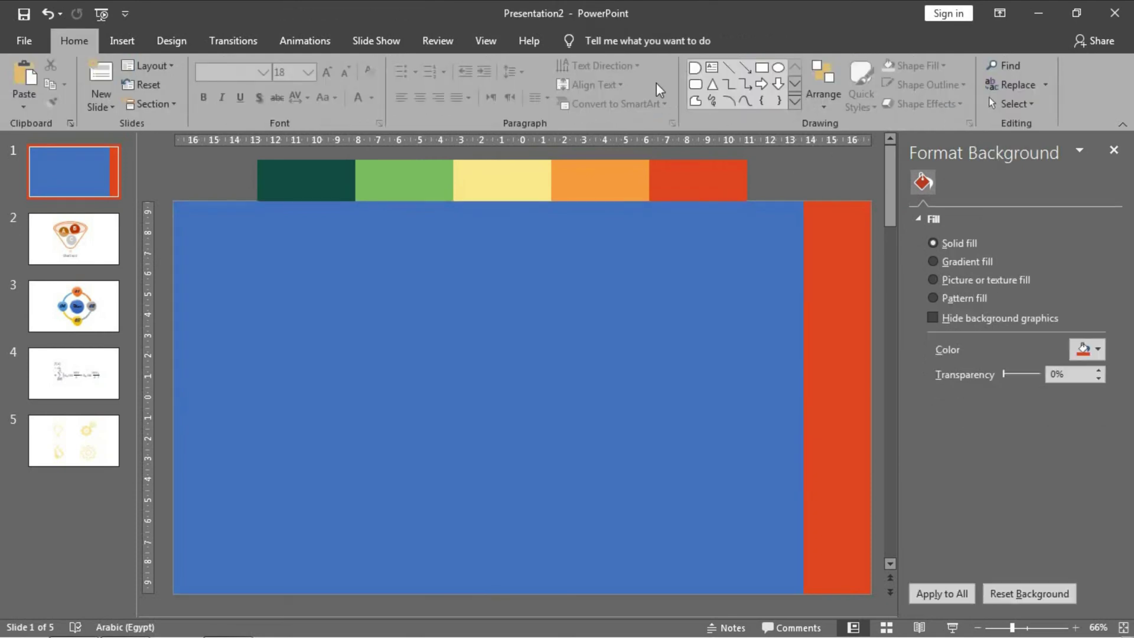
Draw a D-shaped tab without an outline, about 1.86 cm wide and 2.1 cm high, on the red strip.
left_click(693, 69)
left_click_drag(826, 366, 854, 384)
left_click(596, 41)
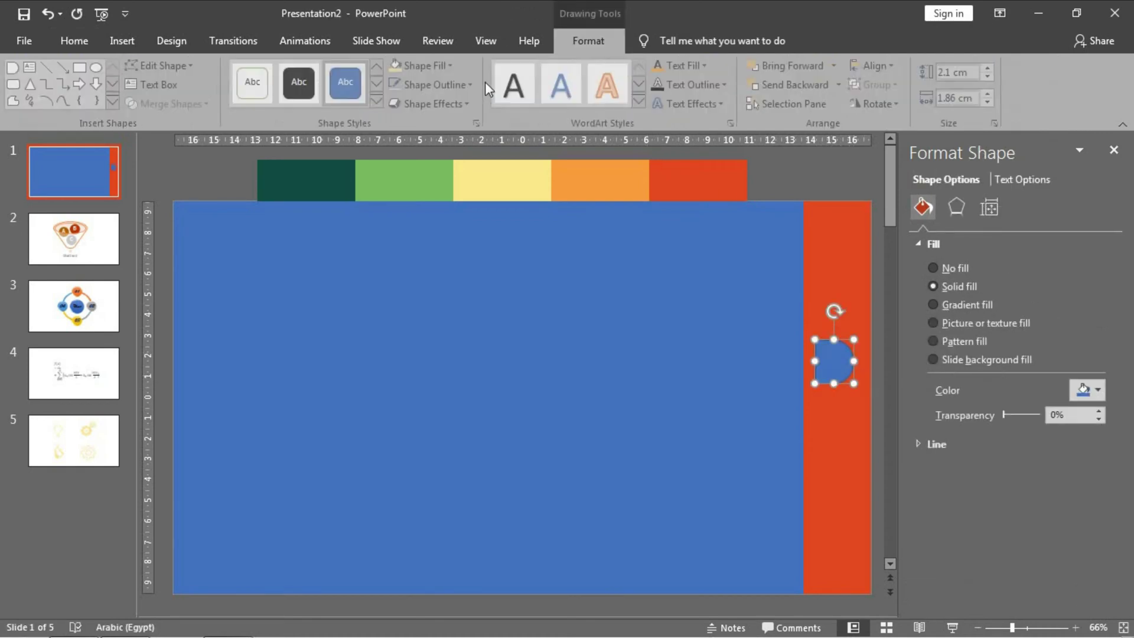
left_click(863, 387)
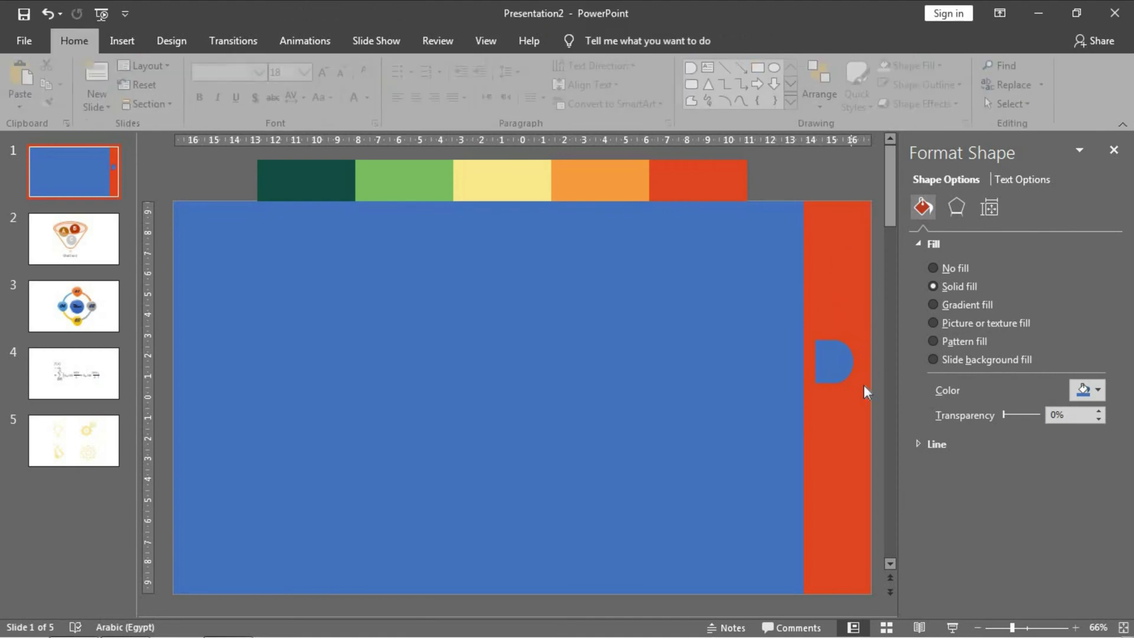
Attach the tab's flat side to the blue rectangle's right edge at mid-height.
left_click_drag(824, 362, 813, 402)
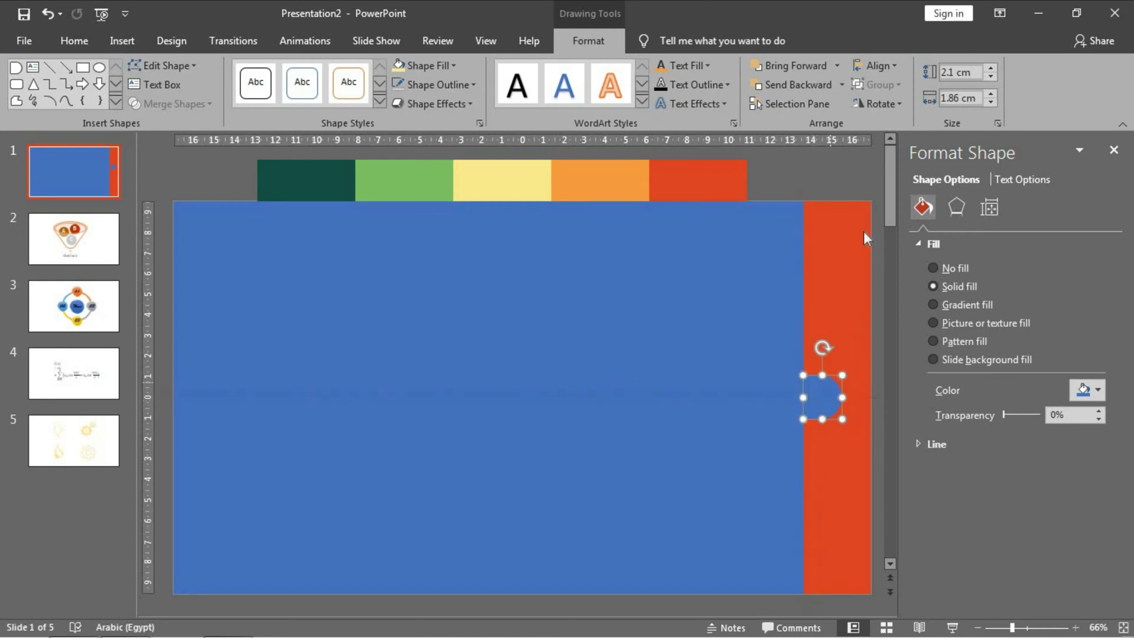
key("Left")
left_click(835, 190)
left_click(835, 397)
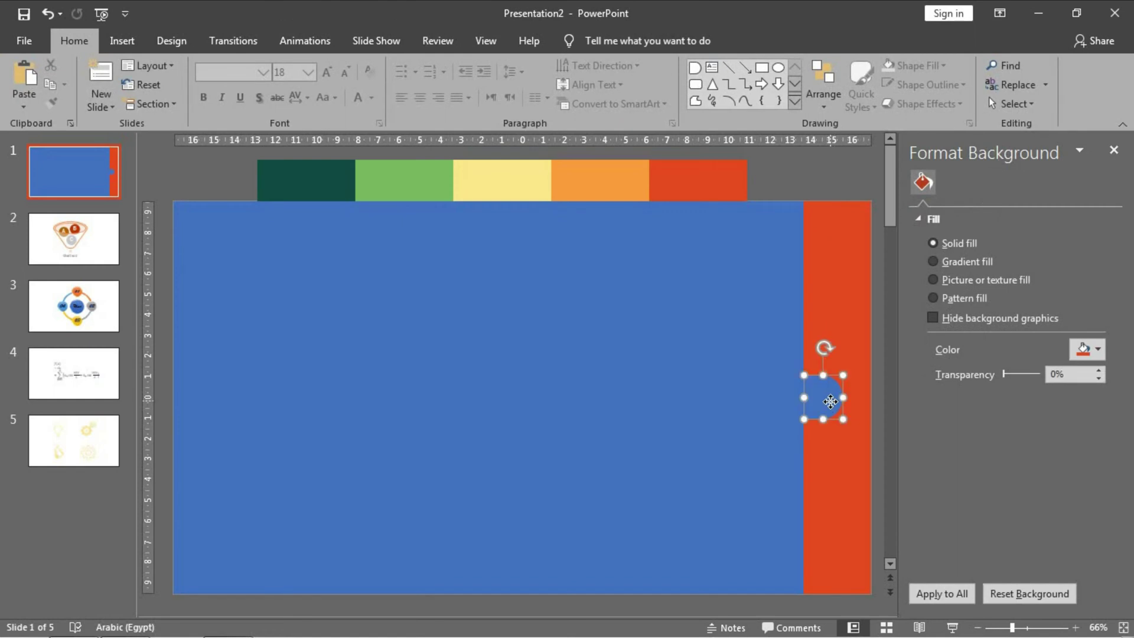
left_click(834, 191)
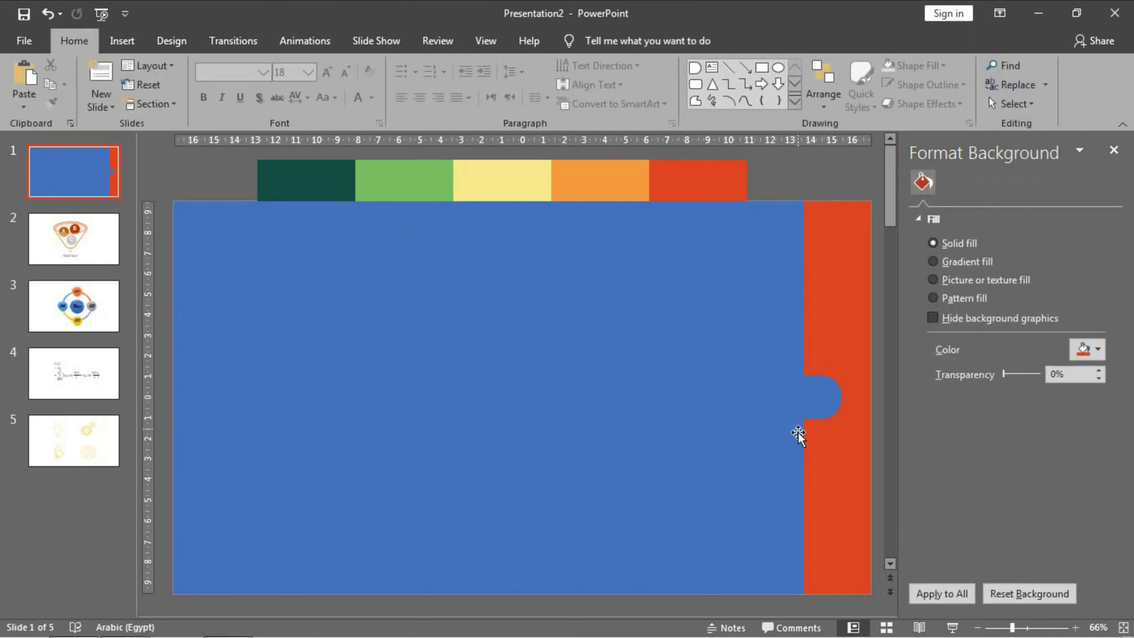
Enlarge the tab to about 2.11 cm wide and 2.39 cm high and recenter it vertically on the rectangle's edge.
left_click(821, 413)
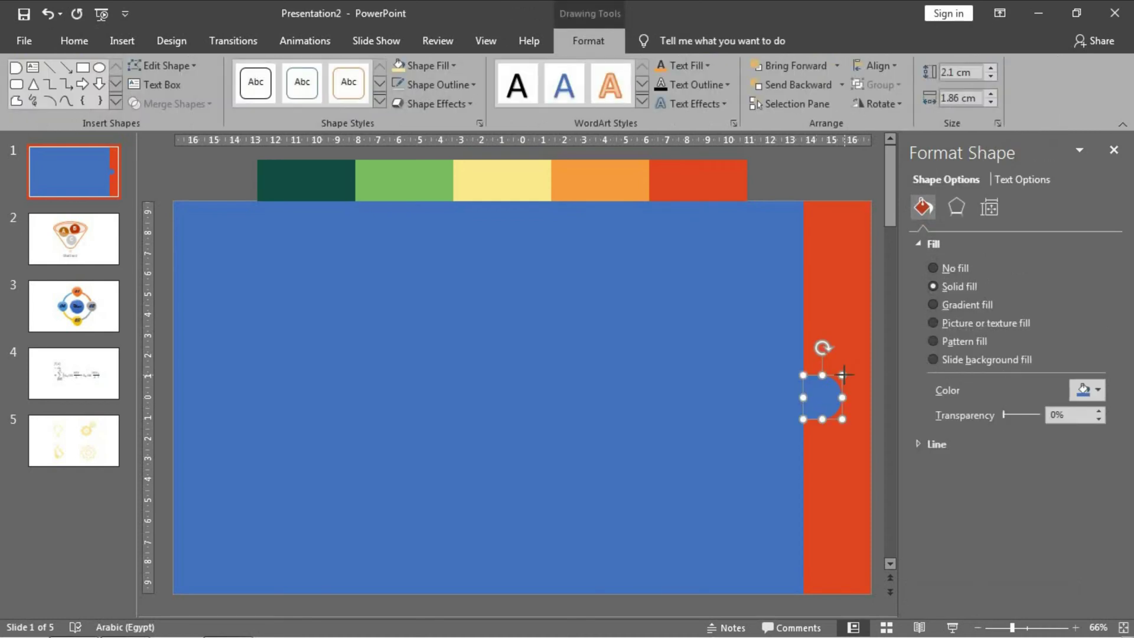
left_click_drag(839, 371, 829, 402)
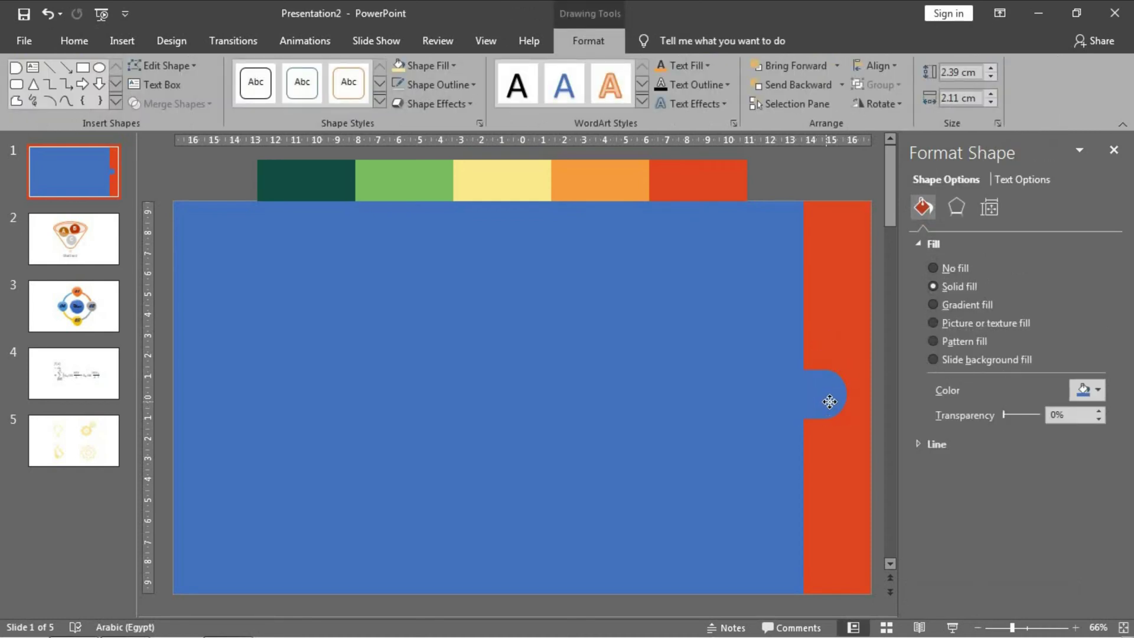
left_click(827, 186)
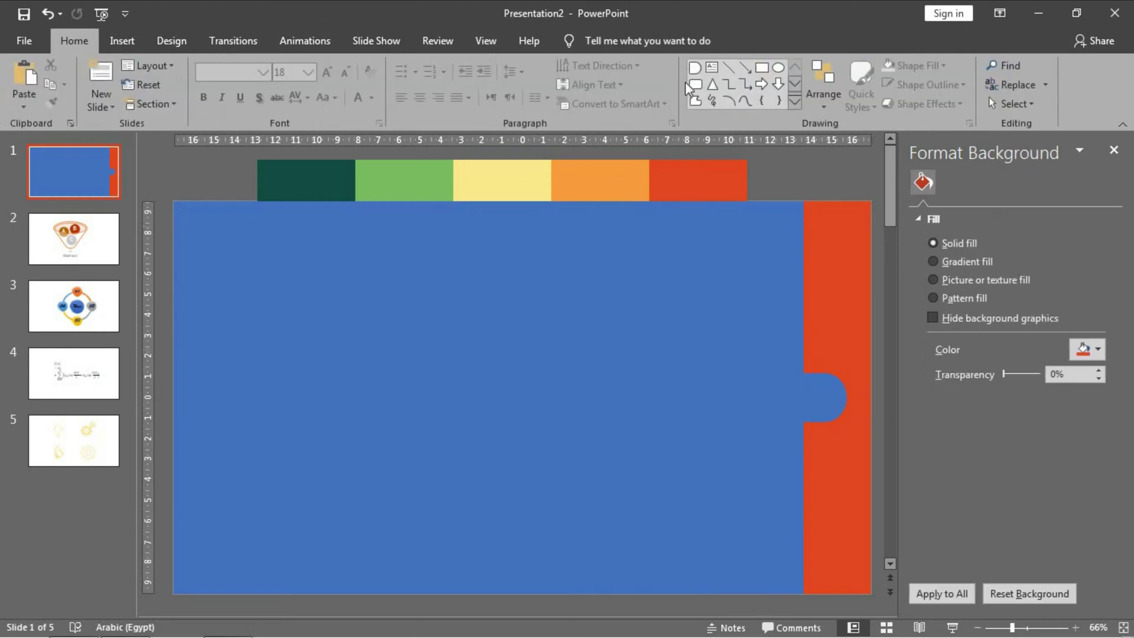
Insert a text box with the letter A on the red strip above the tab.
left_click(713, 67)
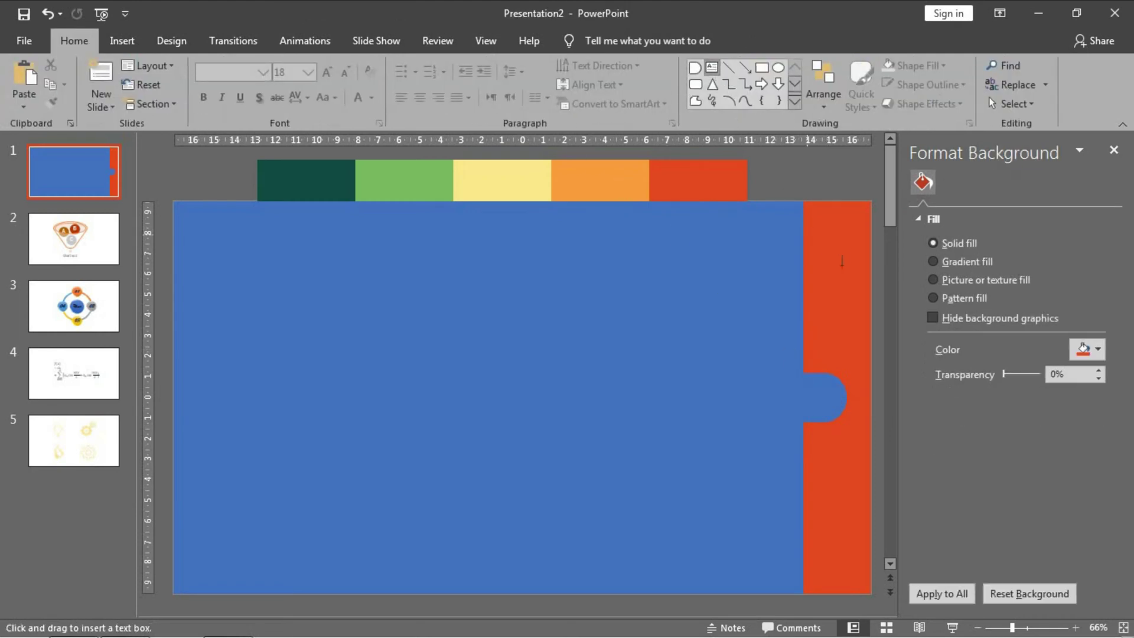
left_click(851, 244)
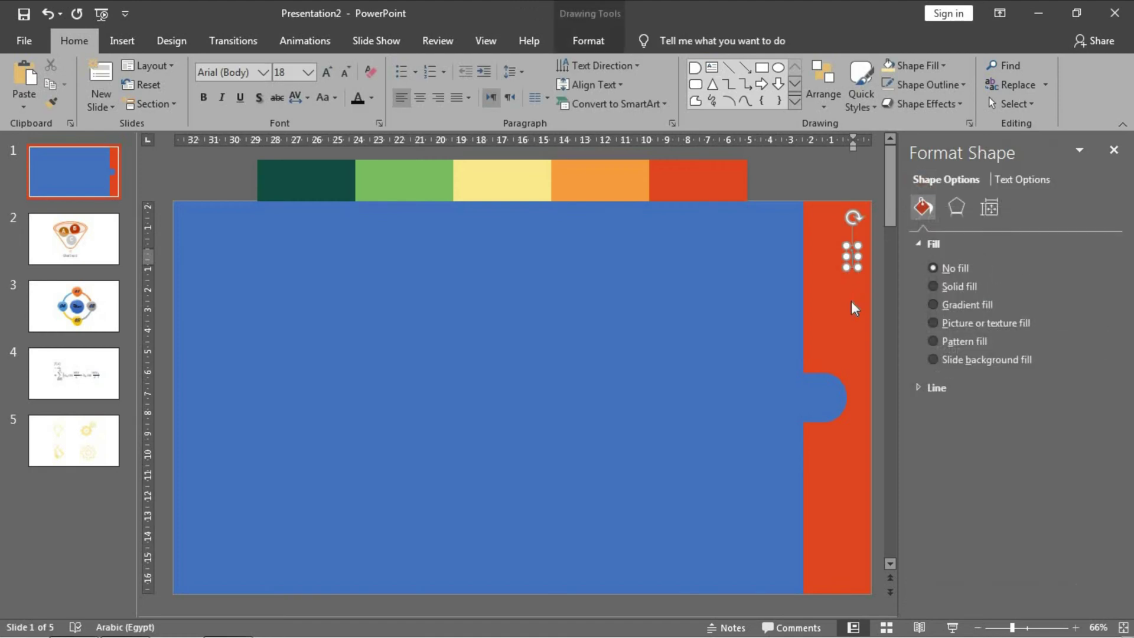
key("alt+shift")
type("A")
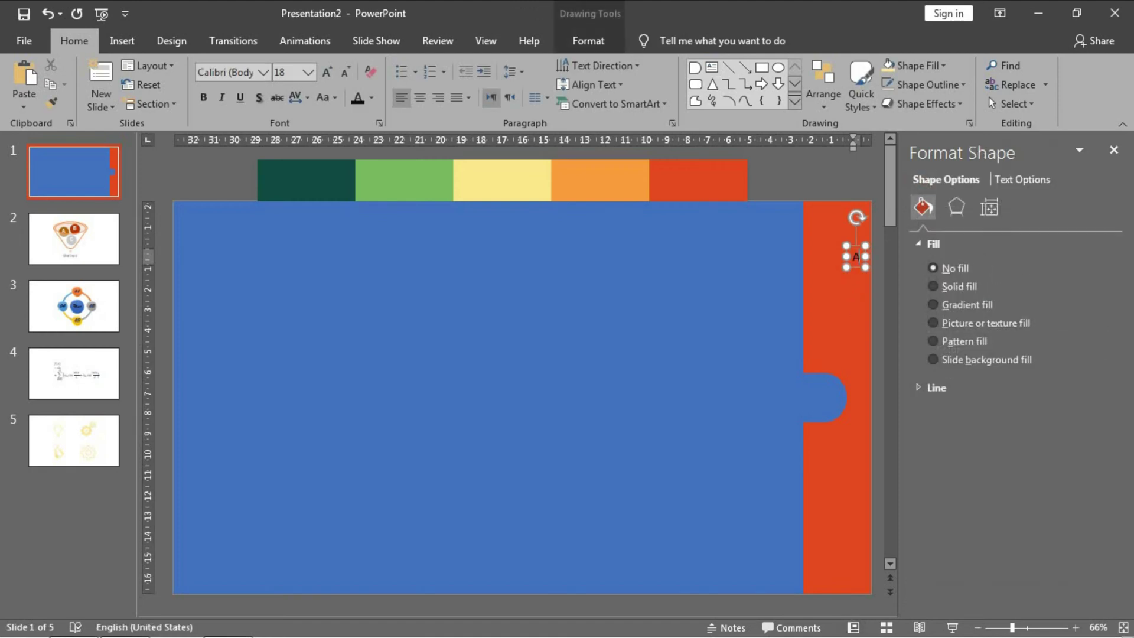
Enlarge the letter A to 32 pt and center its text box on the tab.
key("ctrl+a")
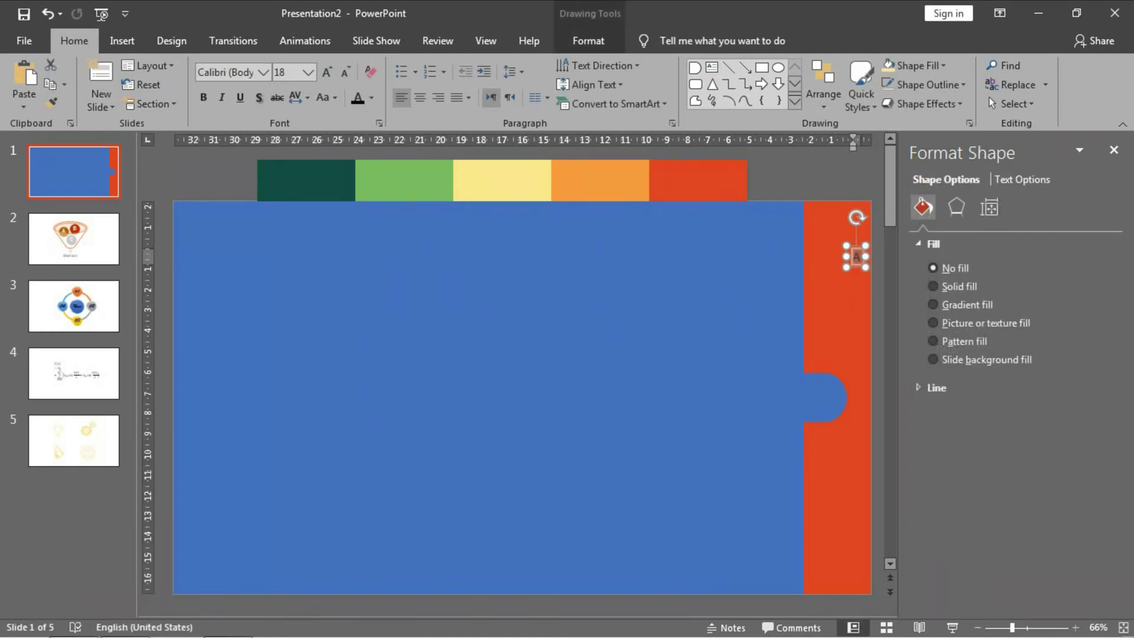
key("ctrl+shift+period")
key("ctrl+shift+period")
key("ctrl+shift+period")
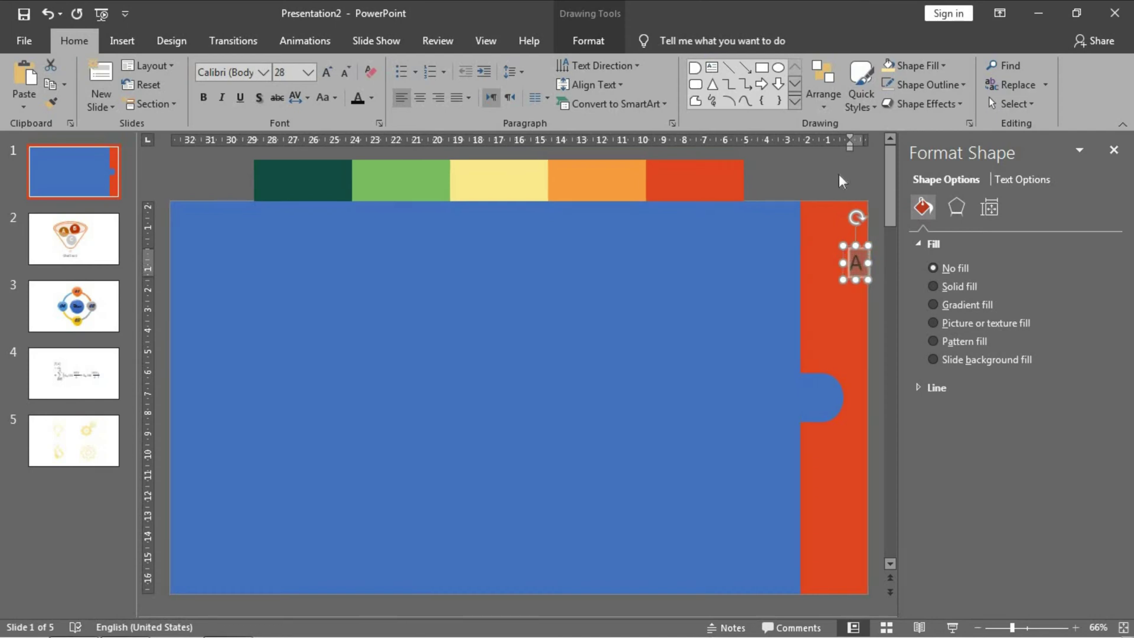
left_click_drag(861, 245, 827, 381)
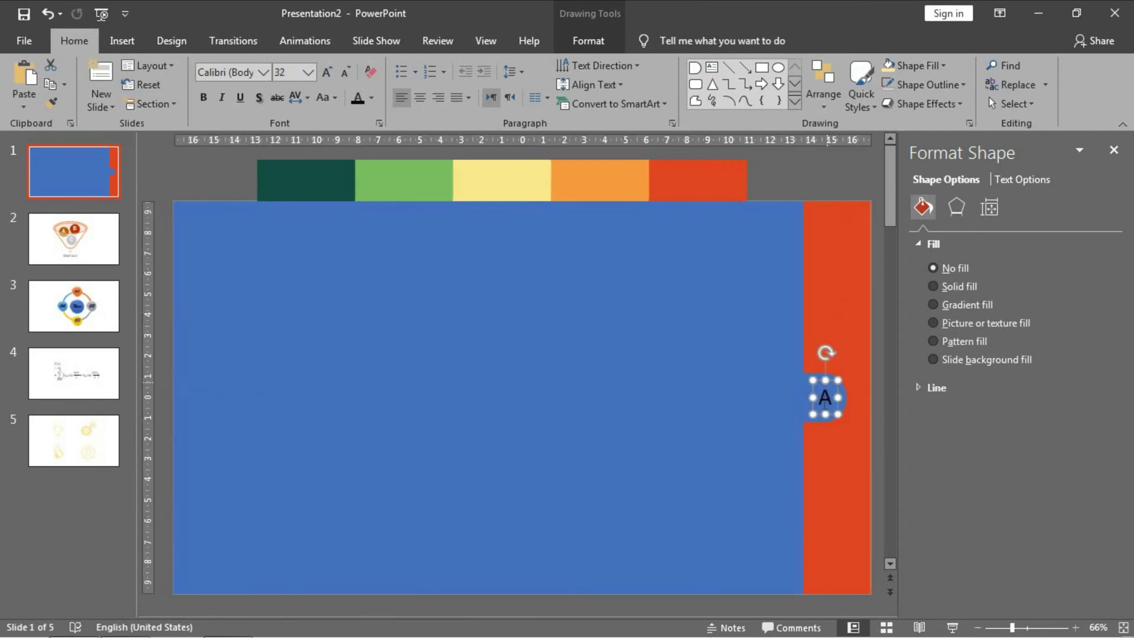
Set the letter A to the Algerian font at 36 pt and recenter it on the tab.
left_click(264, 72)
scroll(275, 337, "down", 2)
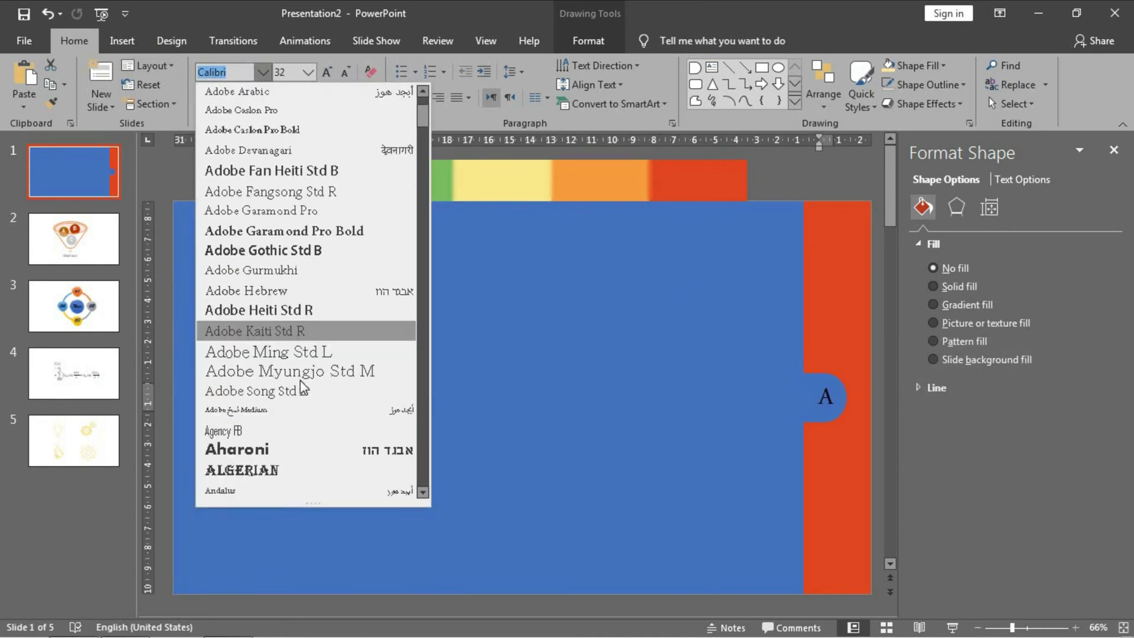
left_click(272, 471)
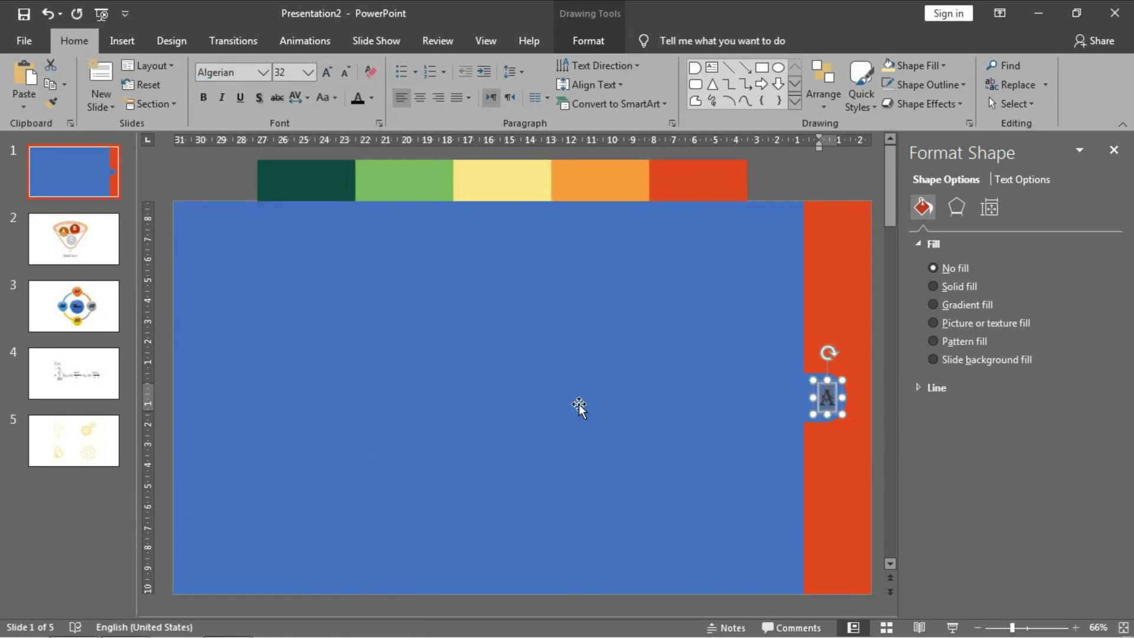
key("ctrl+shift+greater")
key("ctrl+shift+greater")
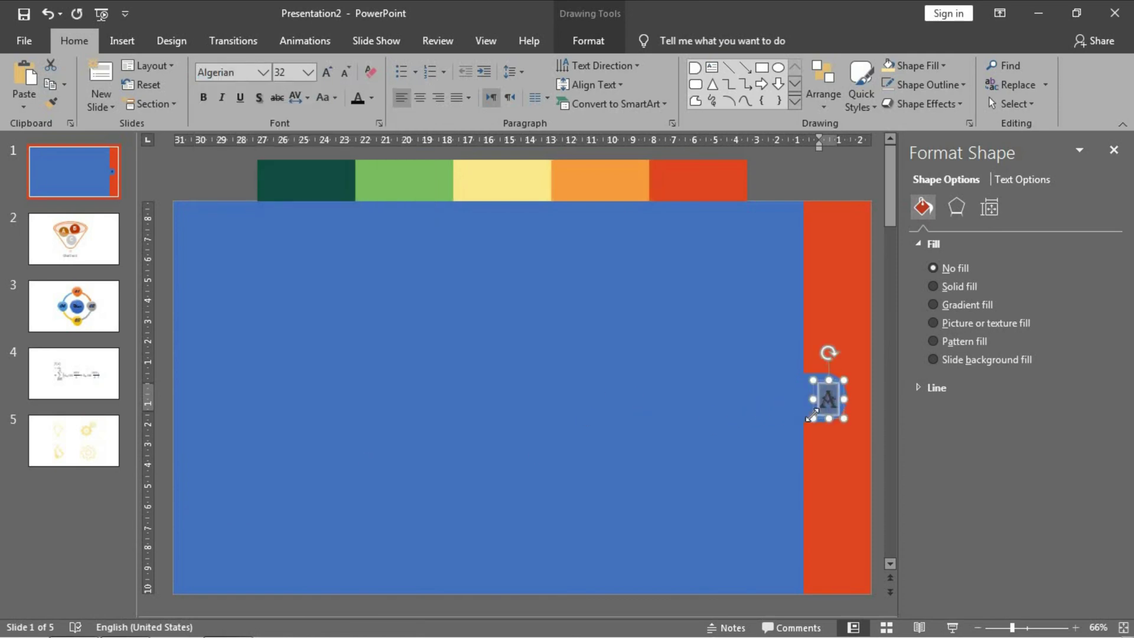
key("ctrl+shift+less")
left_click_drag(819, 419, 817, 420)
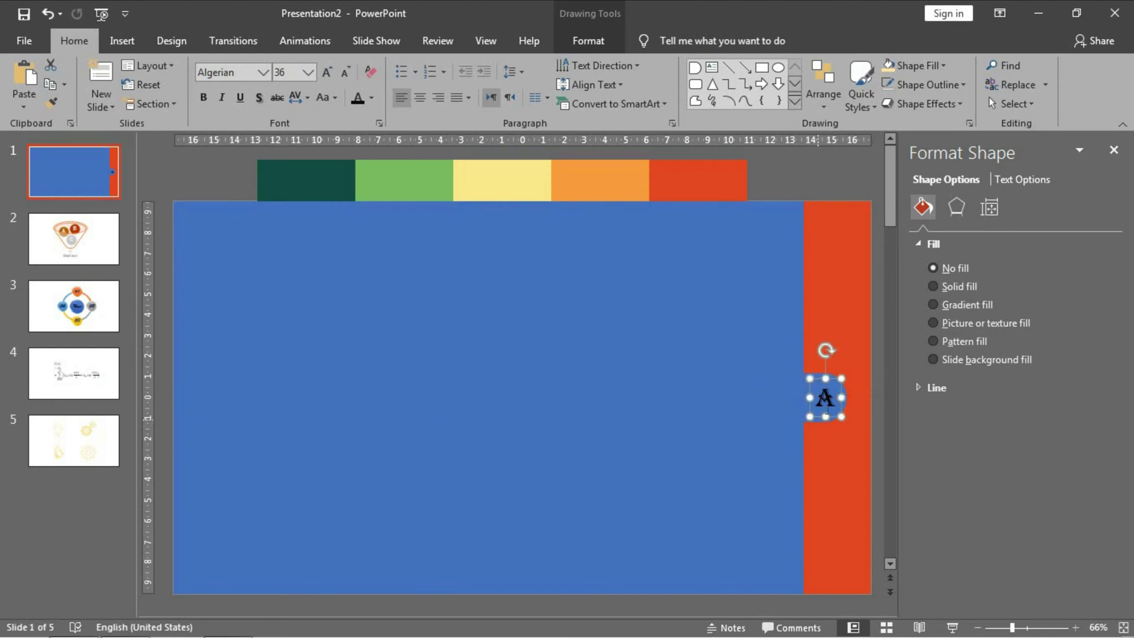
Recolor the letter A on the tab with the recently used red.
double_click(828, 405)
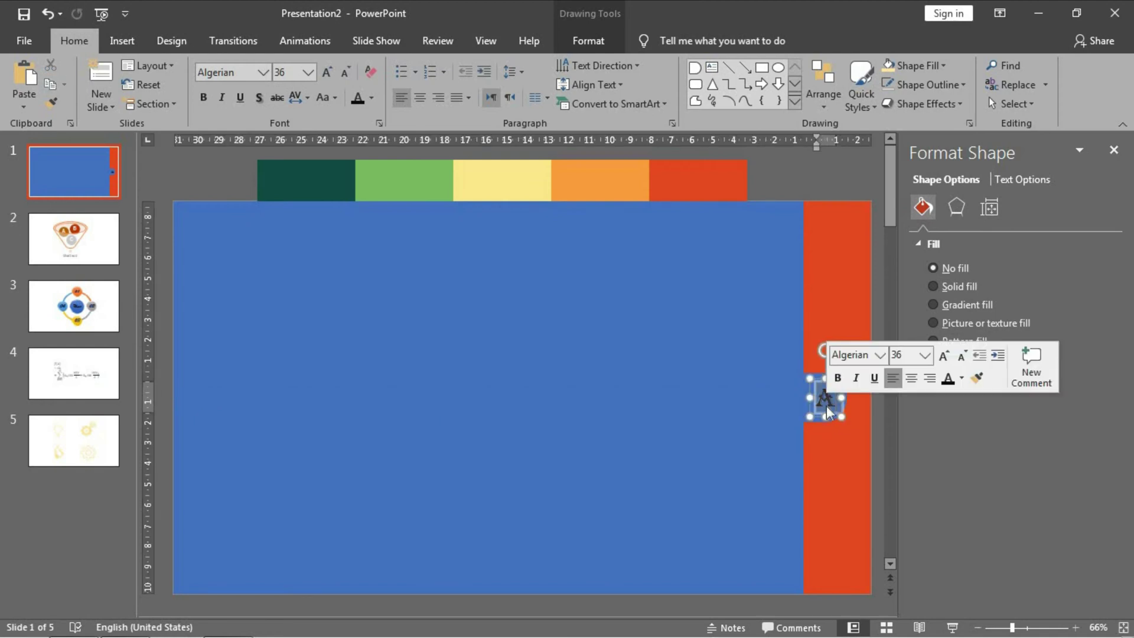
left_click(962, 378)
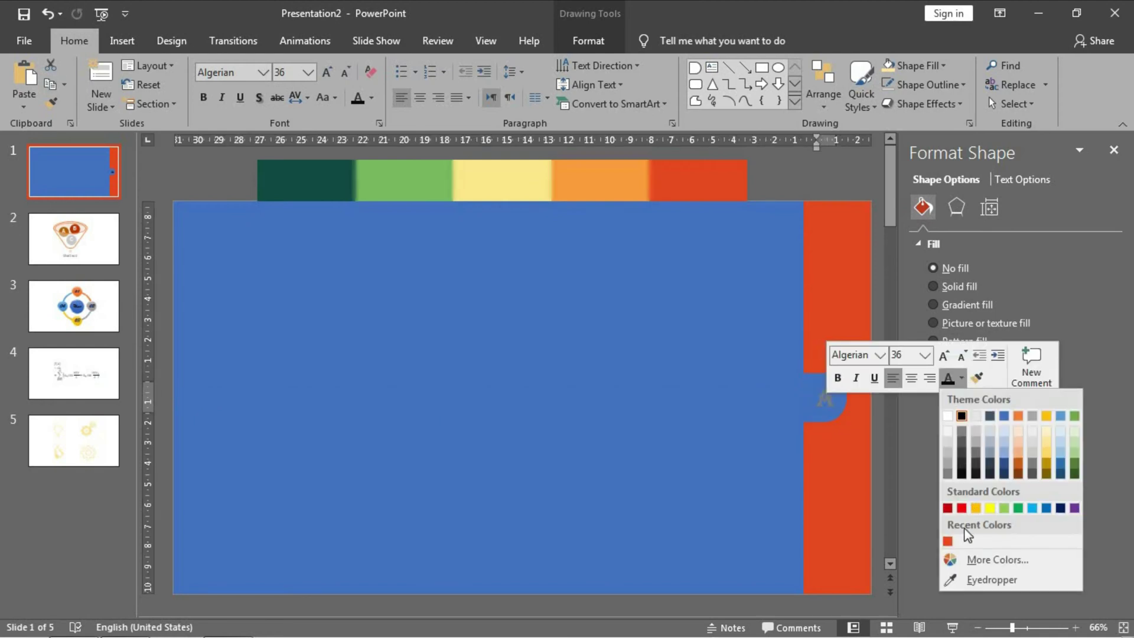
left_click(947, 542)
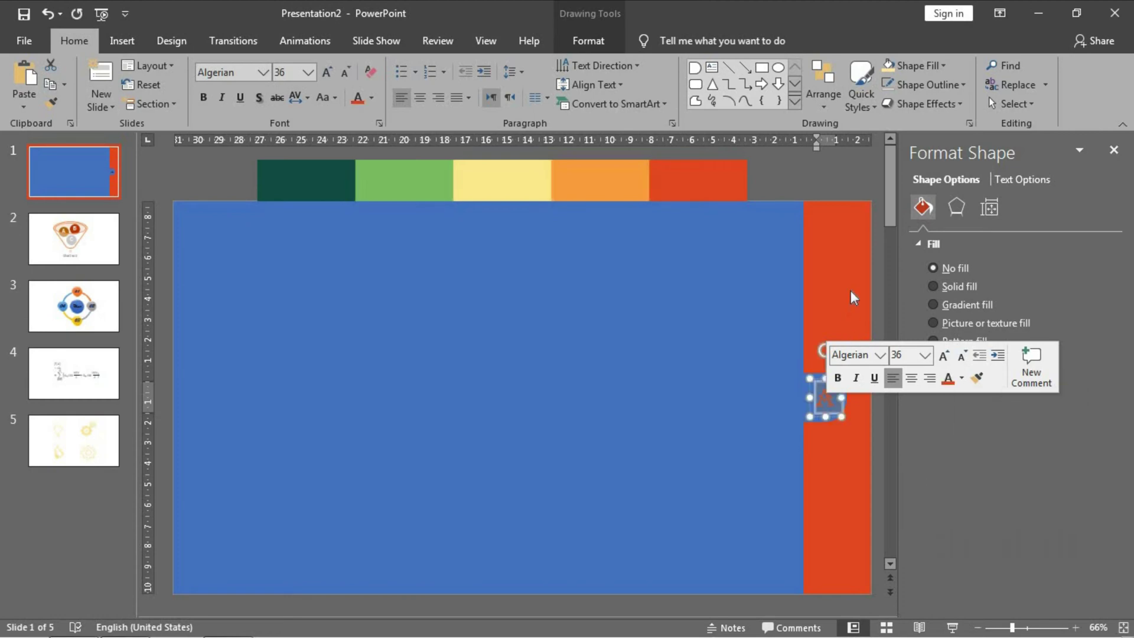
left_click(831, 177)
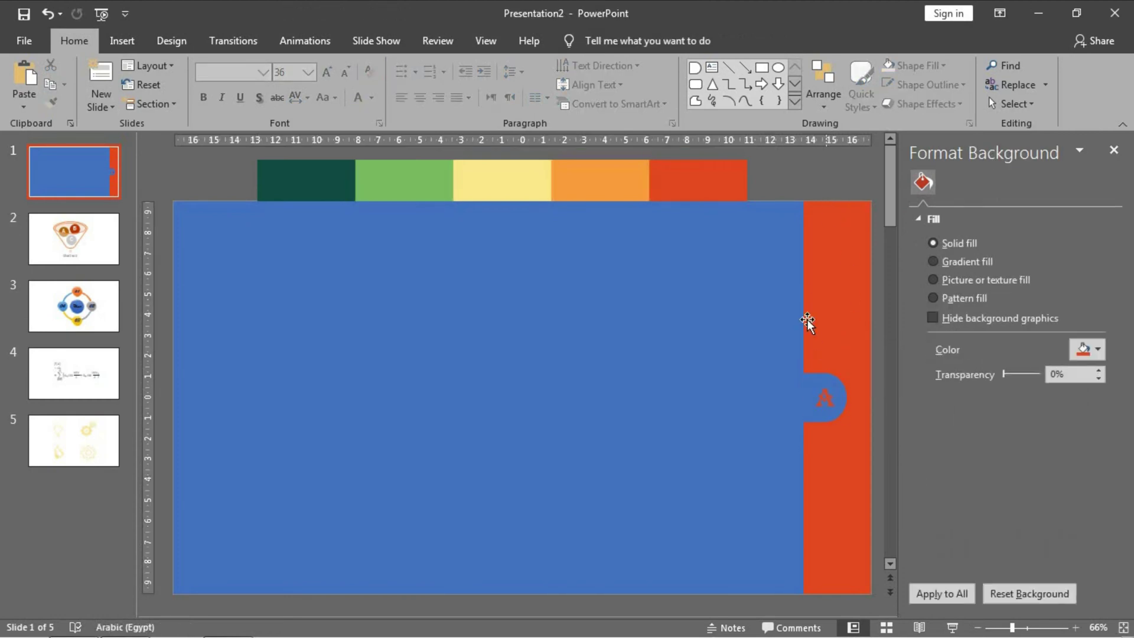
Group the letter A text box with the rounded tab behind it.
left_click(823, 383)
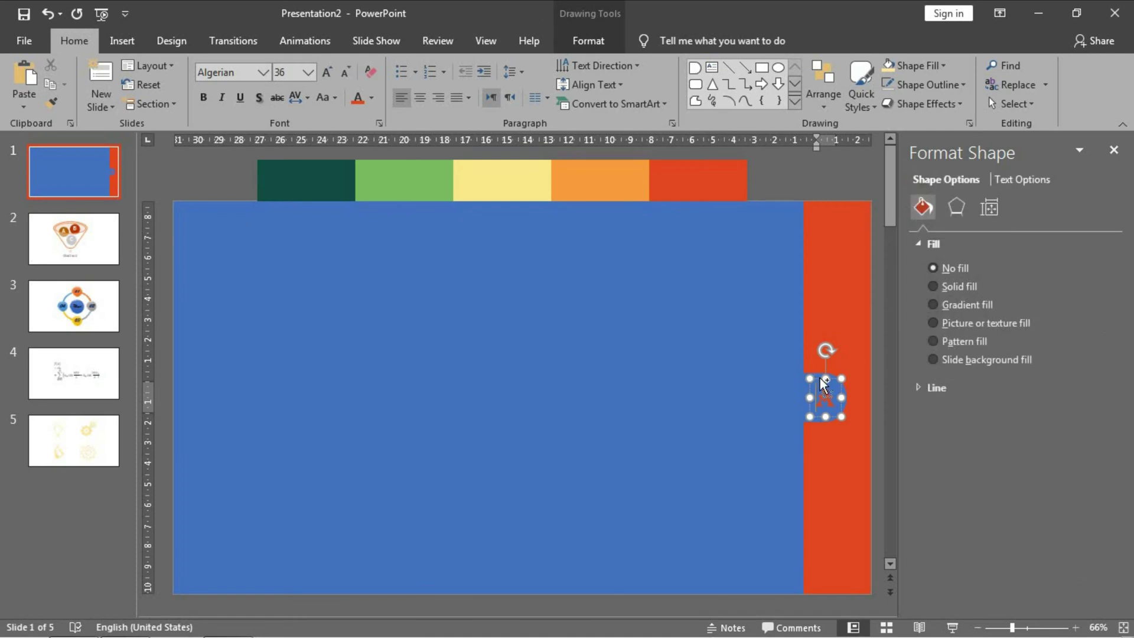
left_click(816, 377)
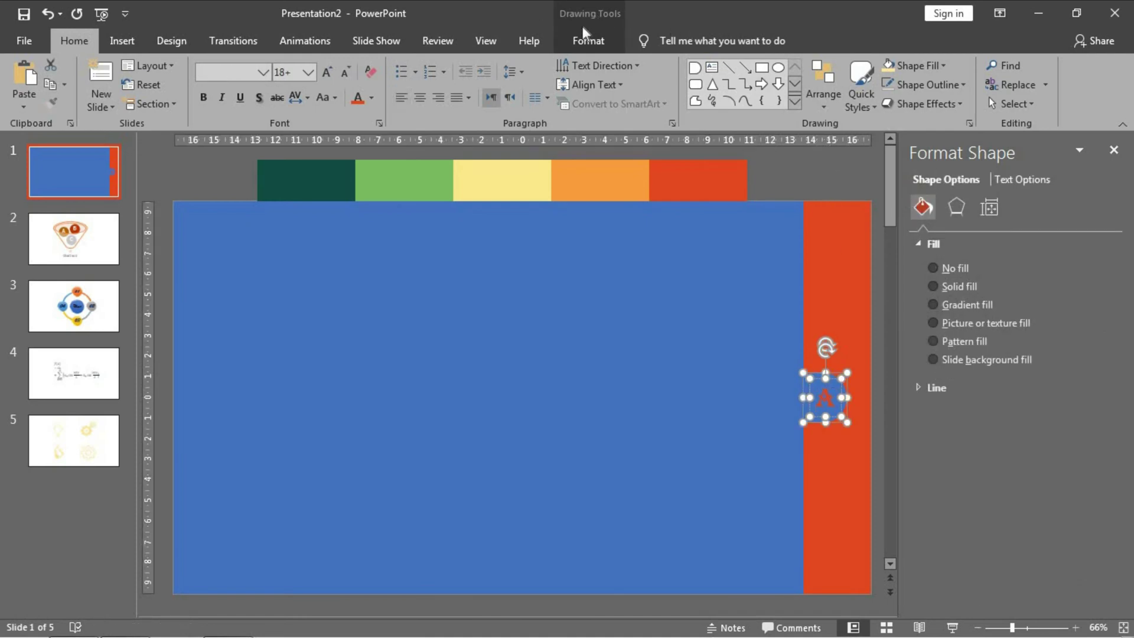
left_click(583, 43)
left_click(897, 87)
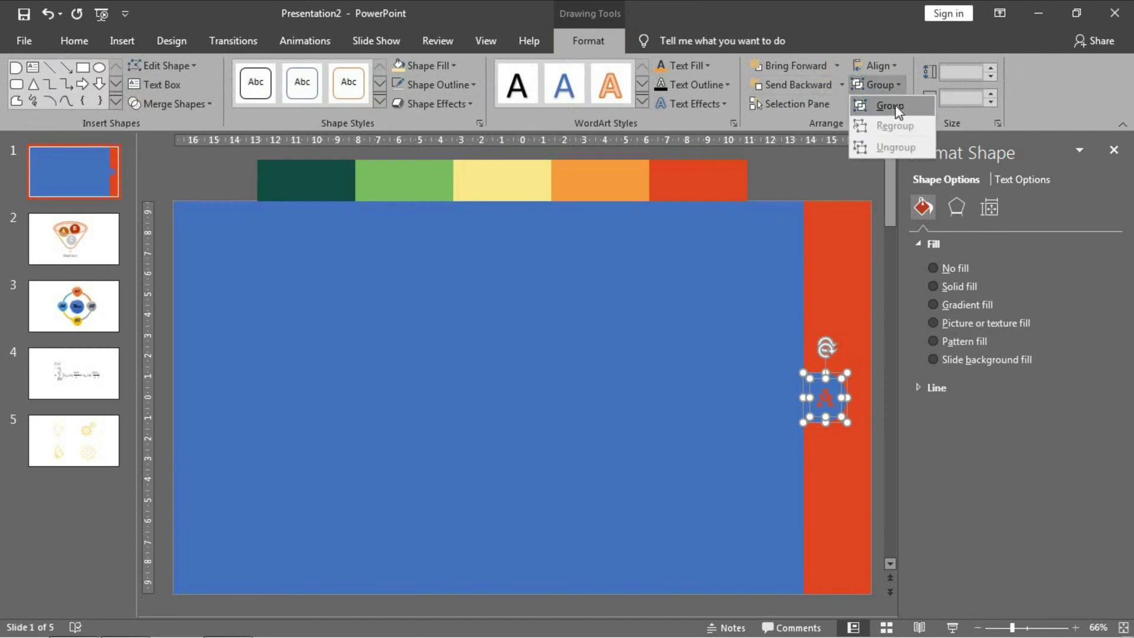
left_click(891, 107)
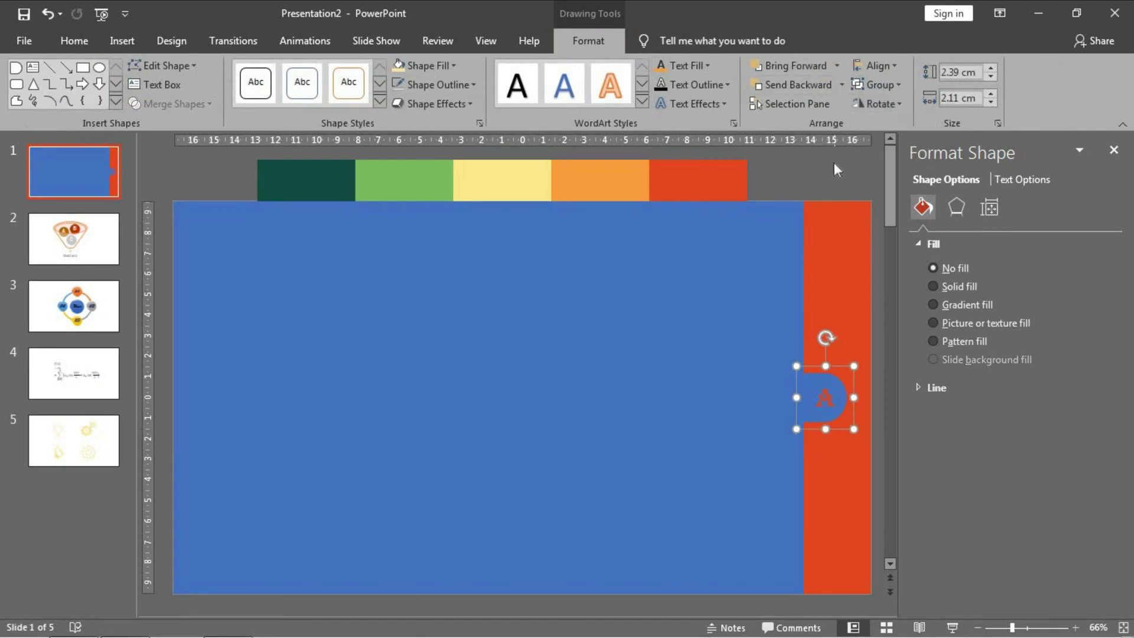
left_click(817, 197)
Fill the large rectangle with the orange sampled from the palette picture, and give the lettered tab the same orange fill.
left_click(757, 354)
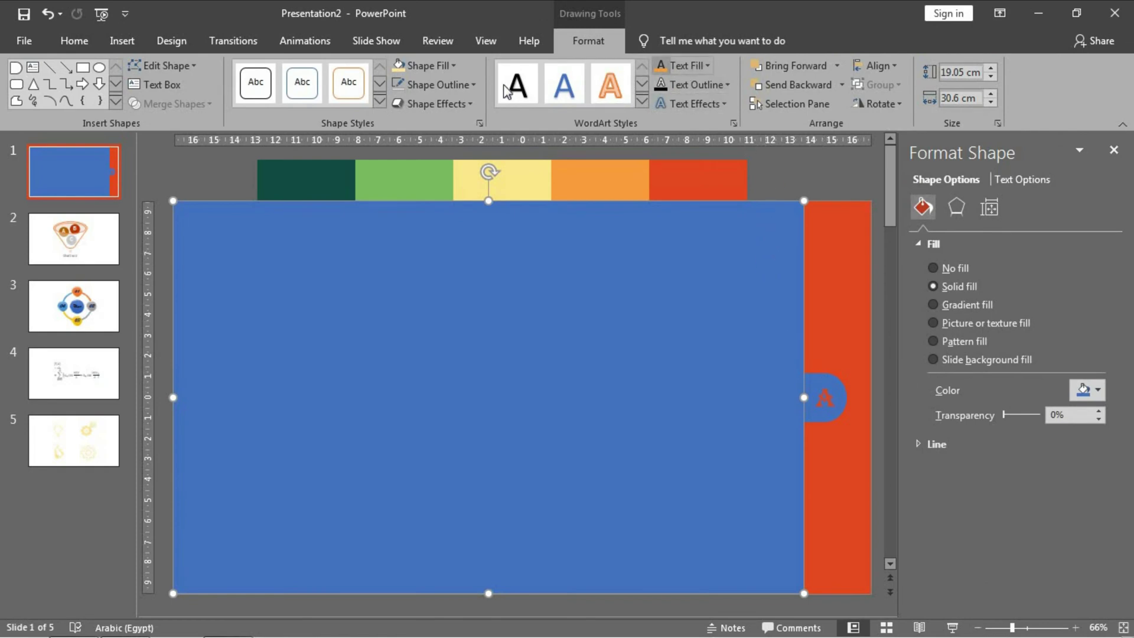
left_click(440, 65)
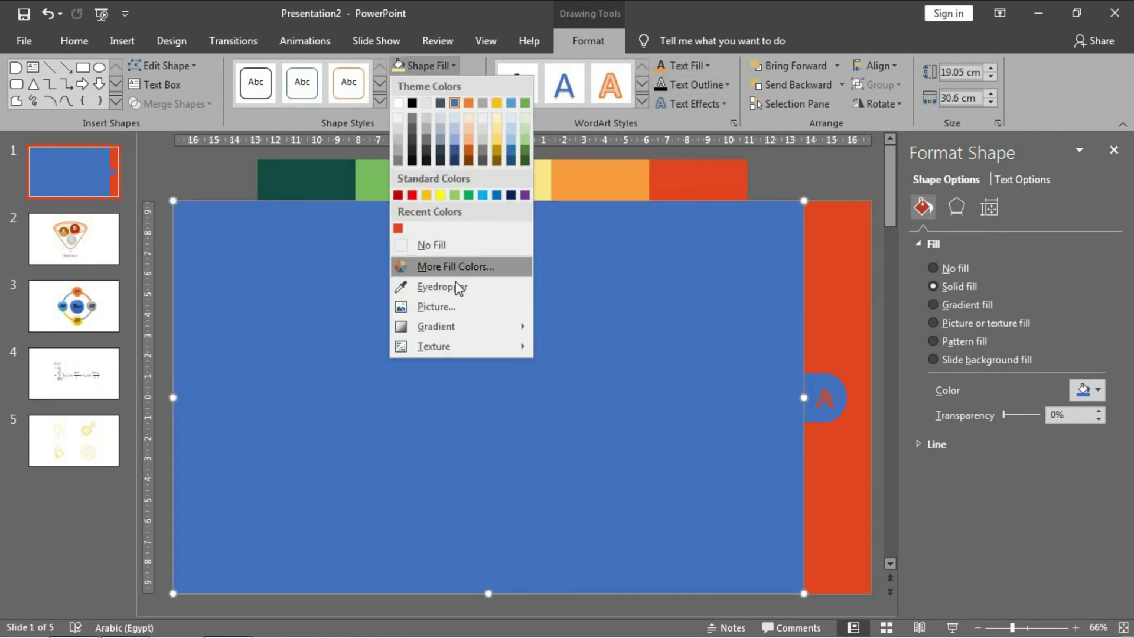
left_click(442, 287)
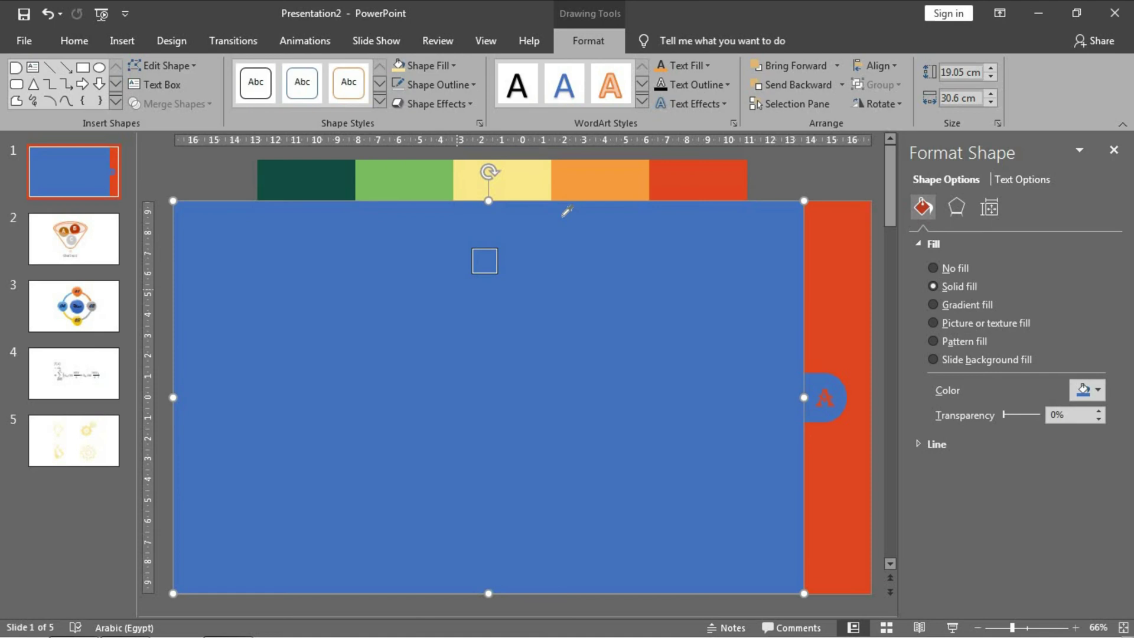
left_click(582, 183)
left_click(823, 397)
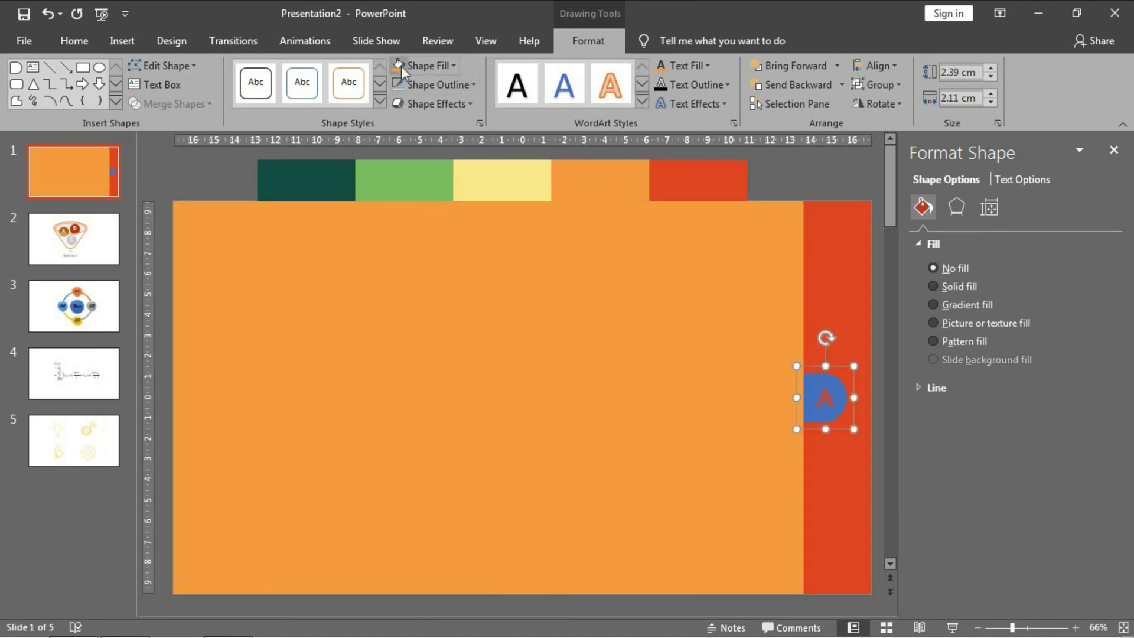
left_click(401, 66)
left_click(792, 180)
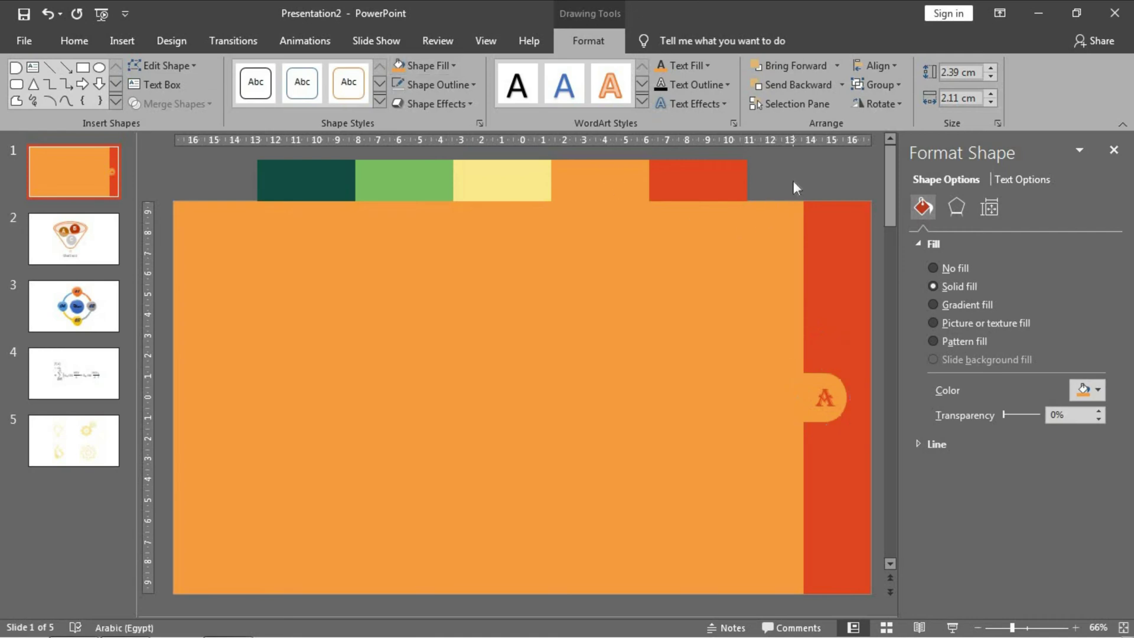
left_click(792, 180)
Make three copies of the orange panel with its lettered tab, each shifted further left by one strip width at the same height.
left_click(739, 328)
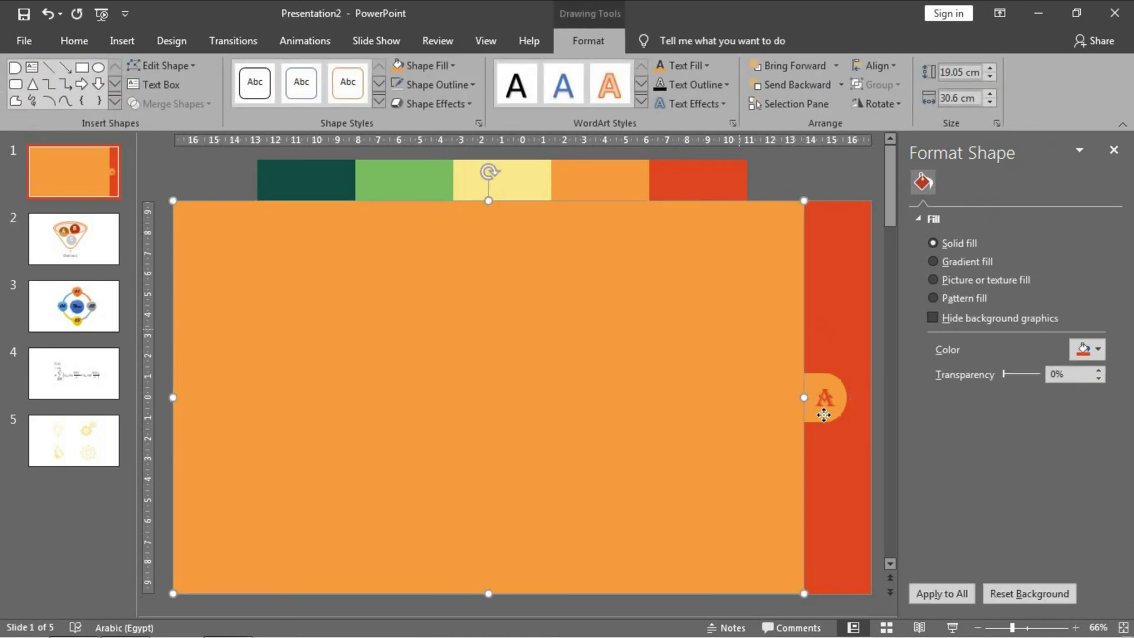
left_click(817, 422, "ctrl")
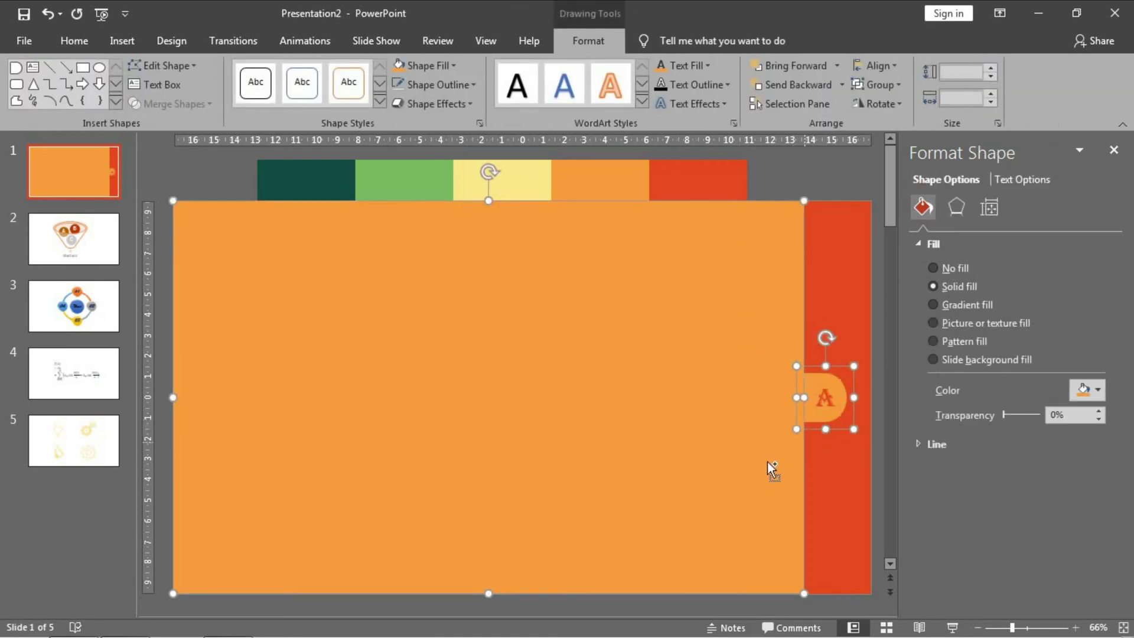
left_click_drag(767, 462, 685, 411)
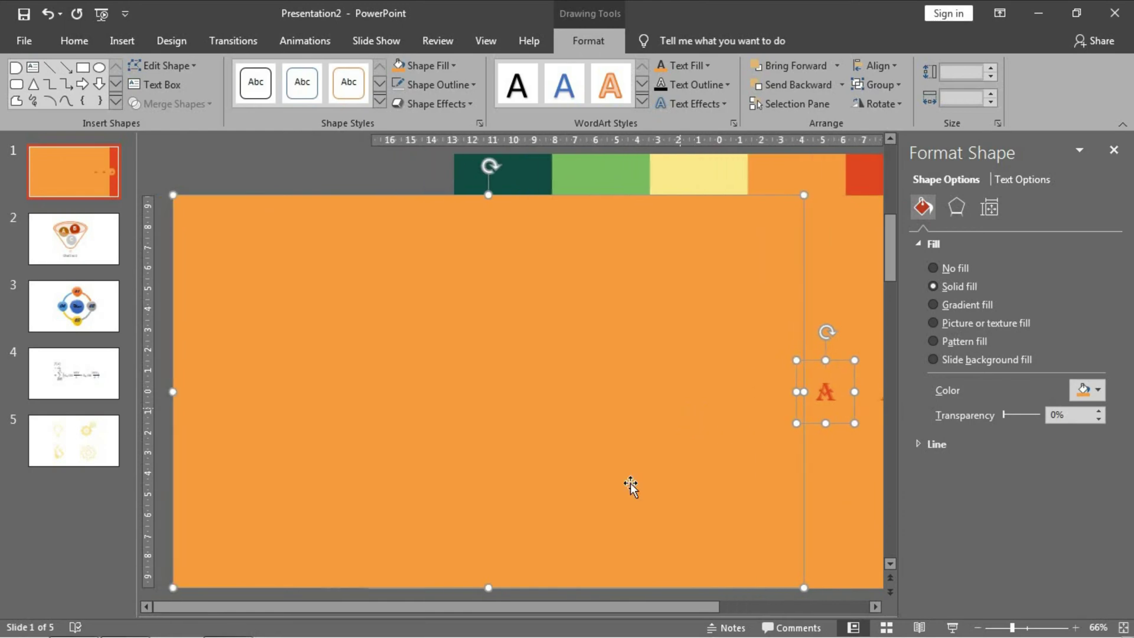
left_click_drag(635, 609, 719, 626)
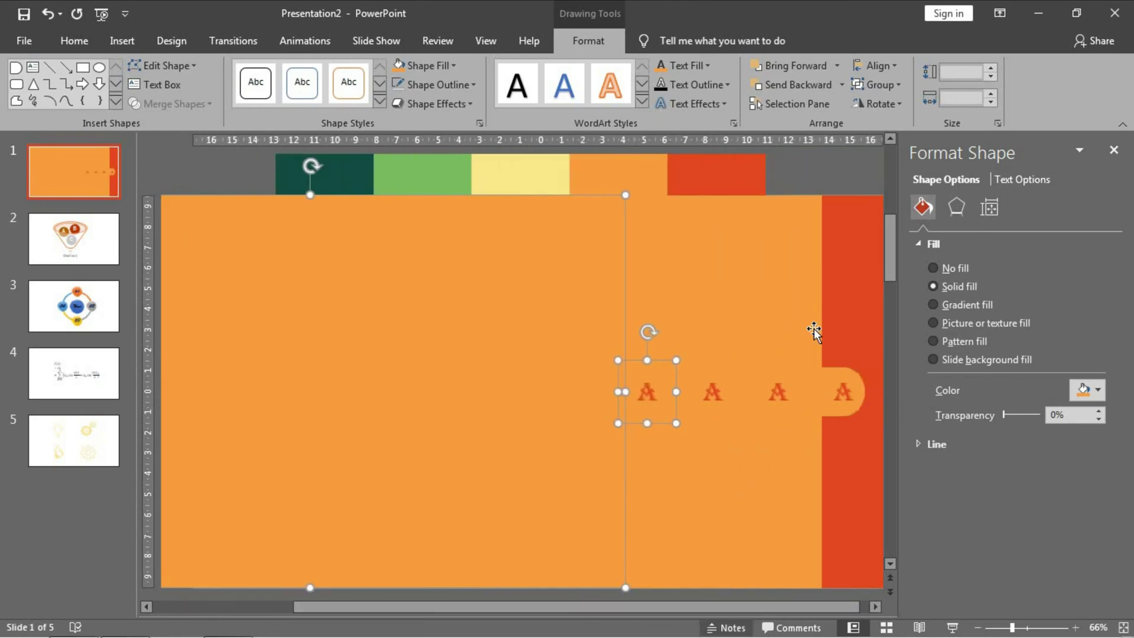
Fill the second panel from the right with the pale yellow sampled from the palette picture.
left_click(777, 299)
left_click(758, 299)
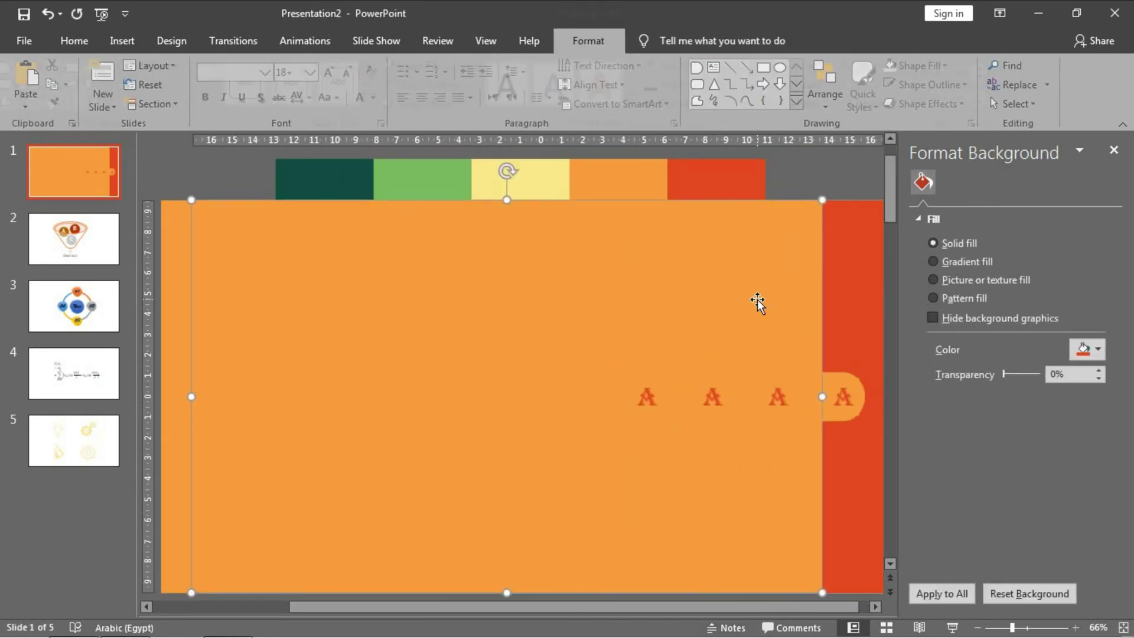
left_click_drag(712, 300, 647, 300)
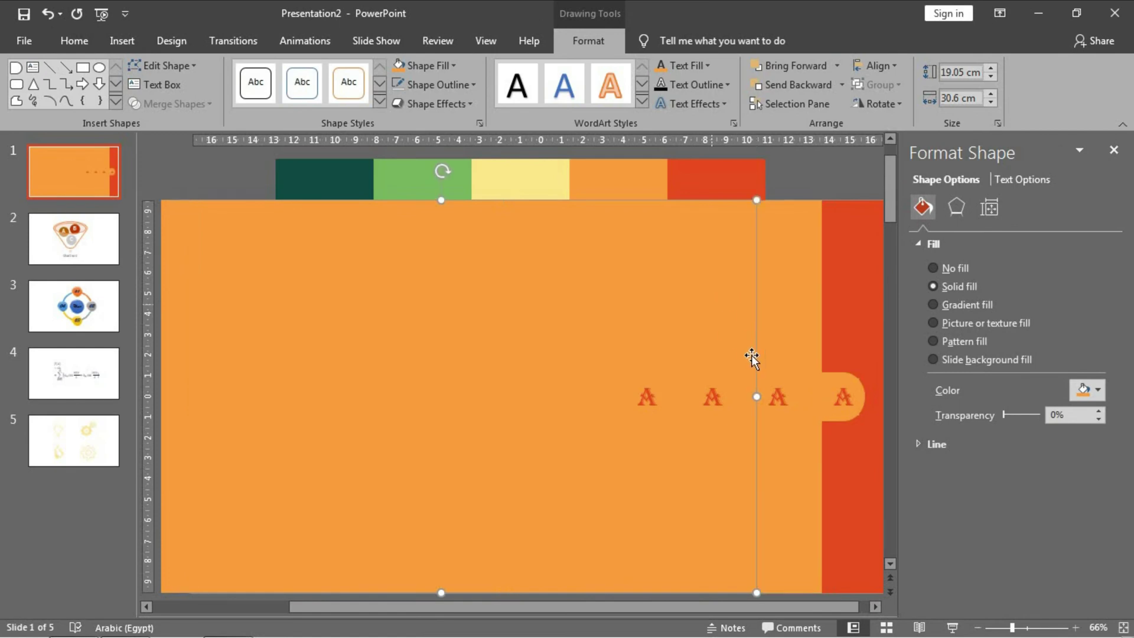
left_click(445, 65)
left_click(448, 288)
left_click(524, 178)
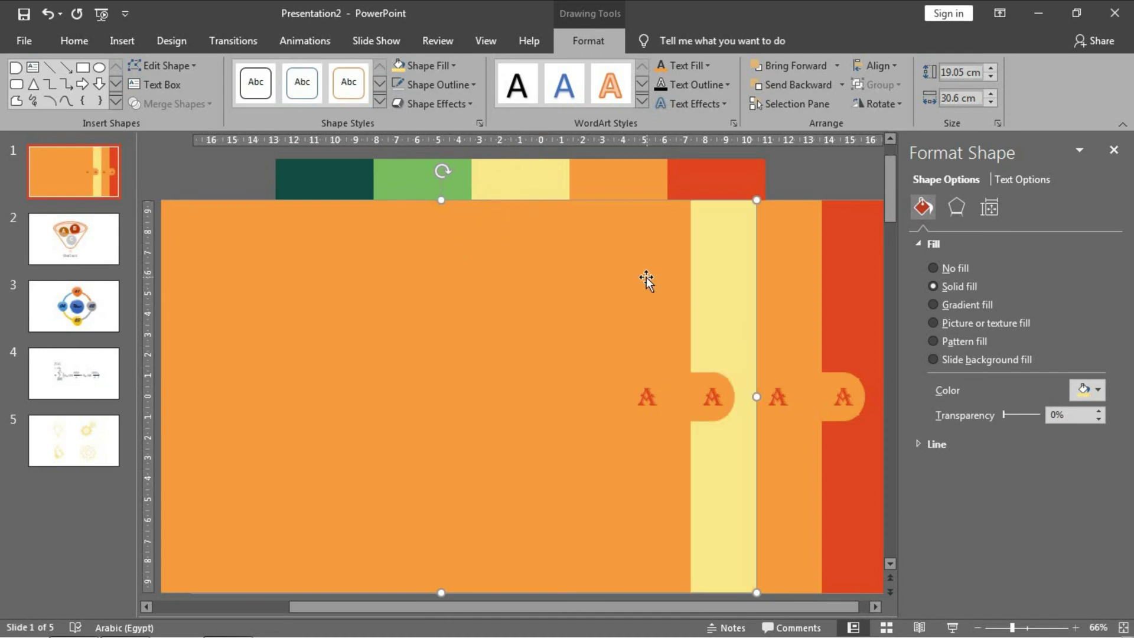
Fill the third panel from the right with the light green sampled from the palette picture.
key("Left")
left_click(446, 68)
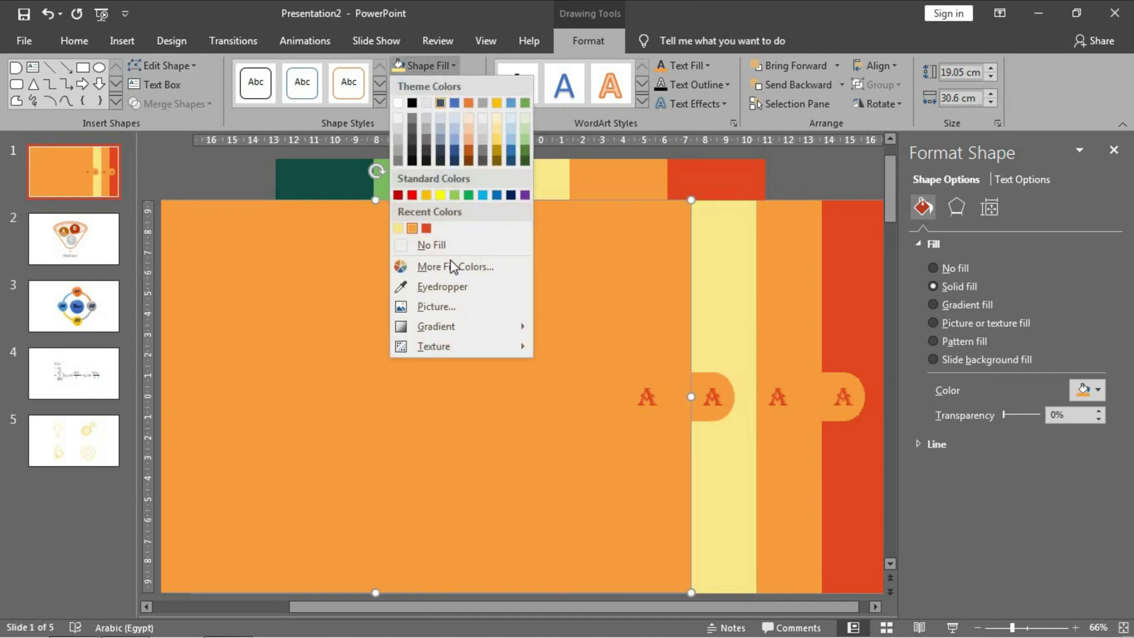
left_click(450, 284)
left_click(430, 181)
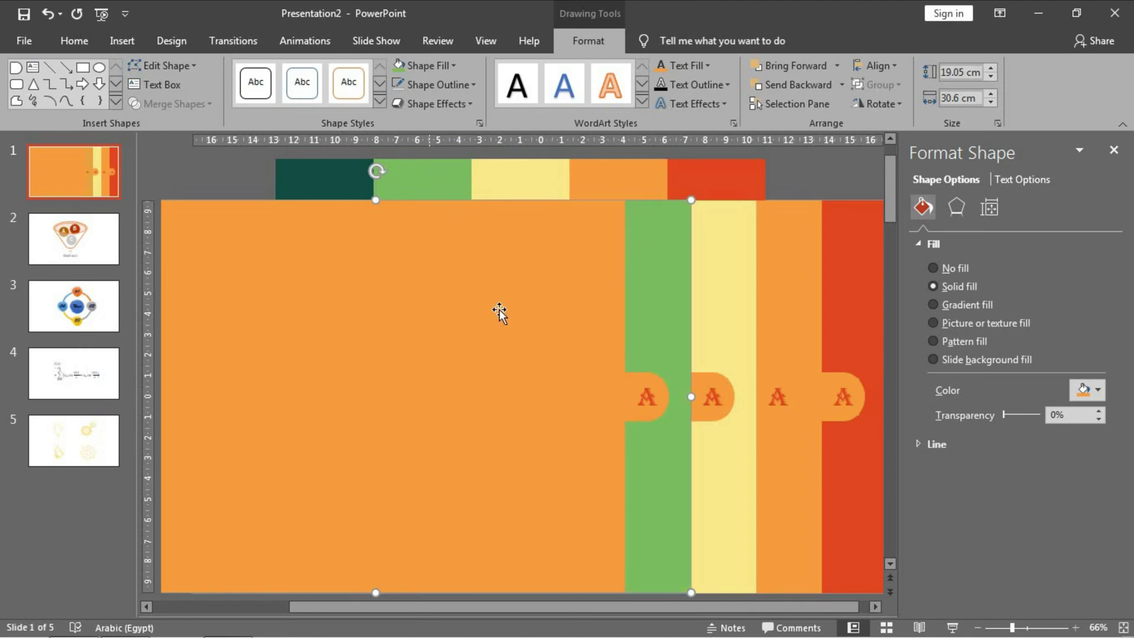
Fill the leftmost panel with the dark green sampled from the palette picture, and give its tab the same dark green.
key("Left")
left_click(433, 65)
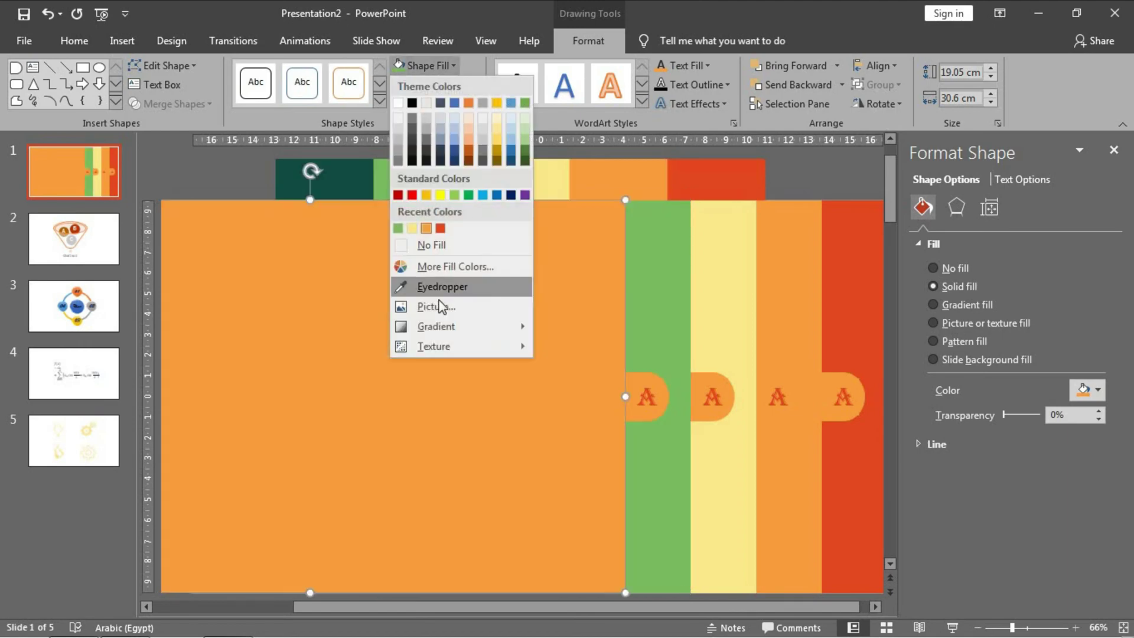
left_click(443, 284)
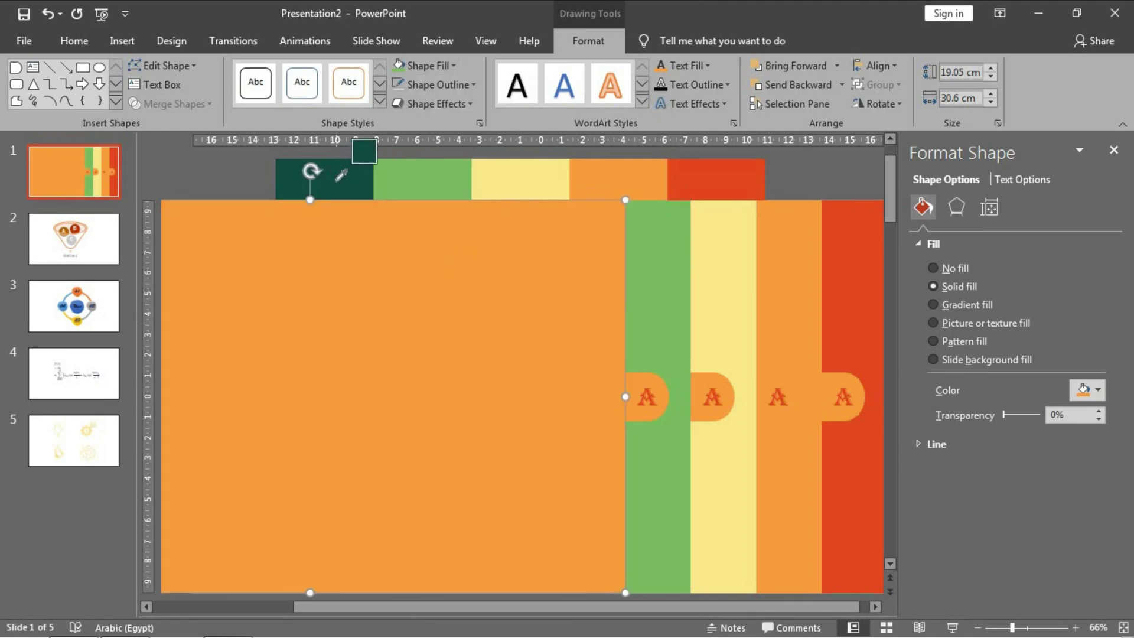
left_click(341, 176)
left_click(634, 383)
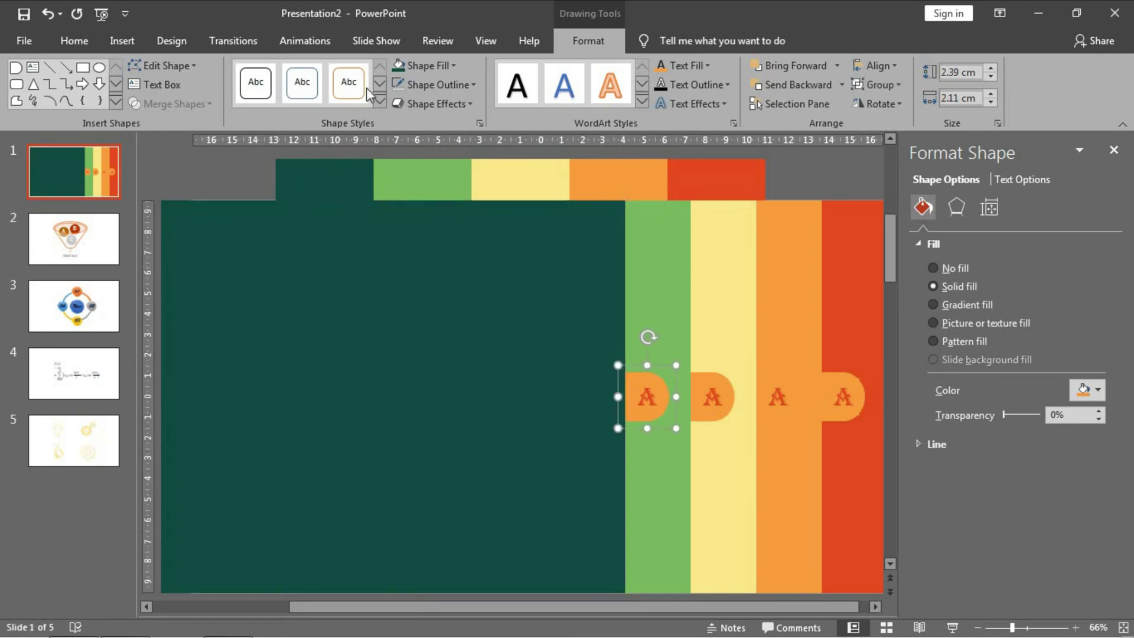
left_click(394, 64)
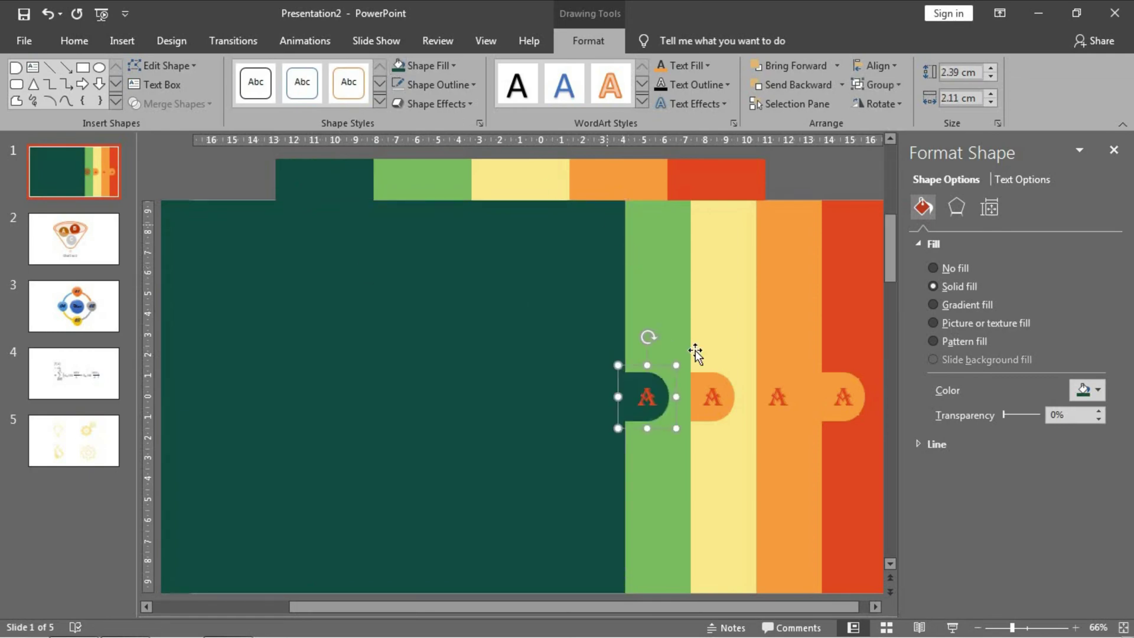
Fill the tab on the yellow strip with the recent light green and the tab on the orange strip with the recent pale yellow.
left_click(698, 387)
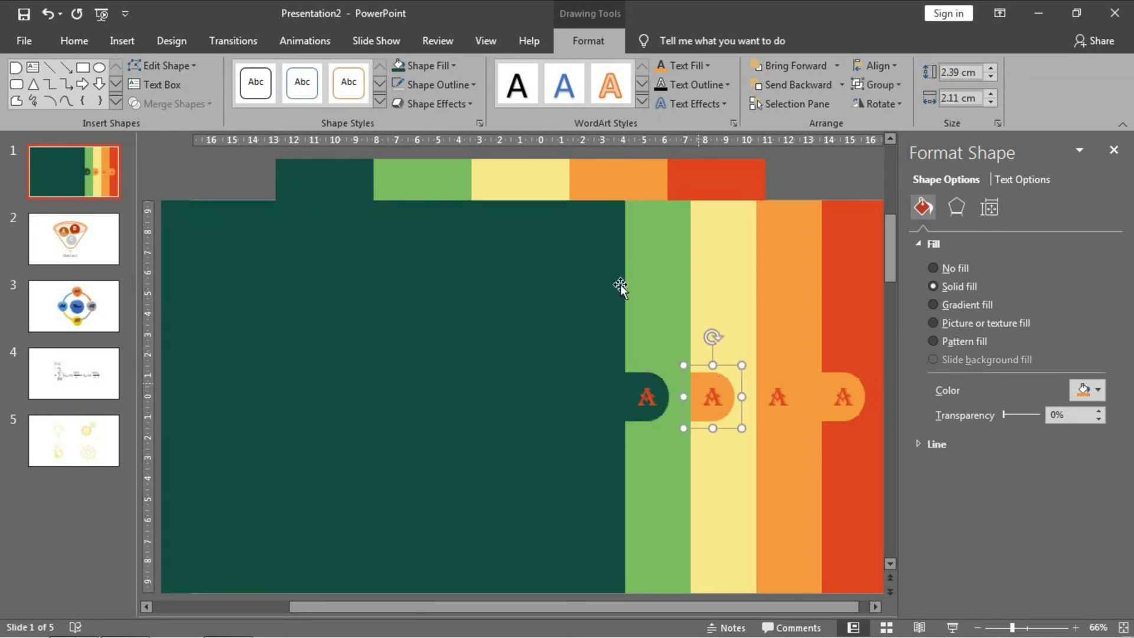
left_click(452, 65)
left_click(413, 228)
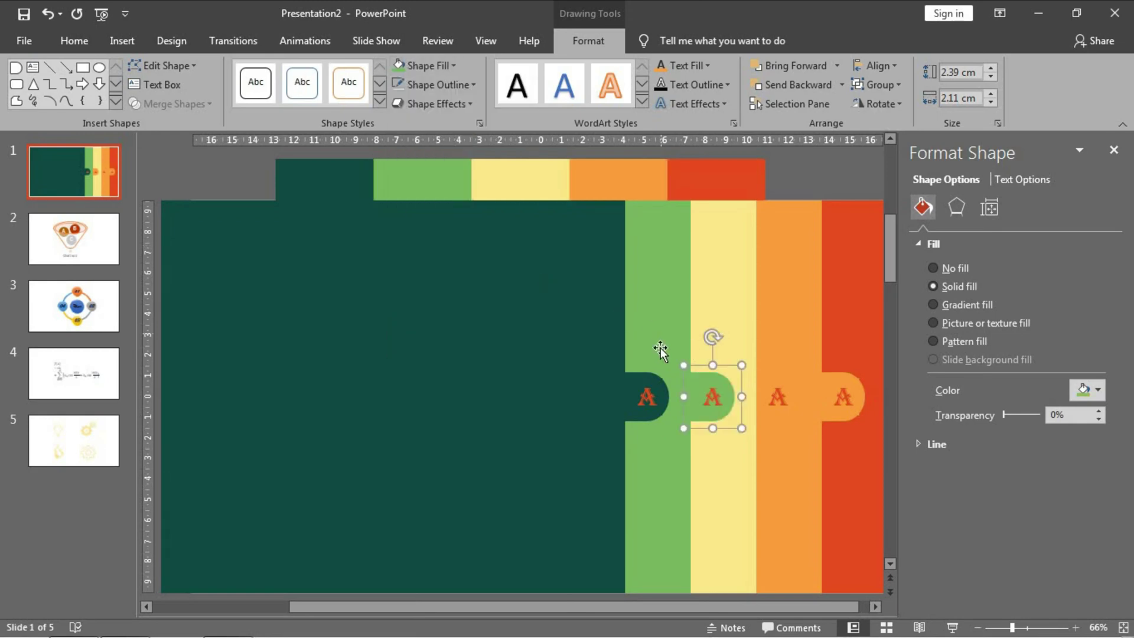
left_click(772, 387)
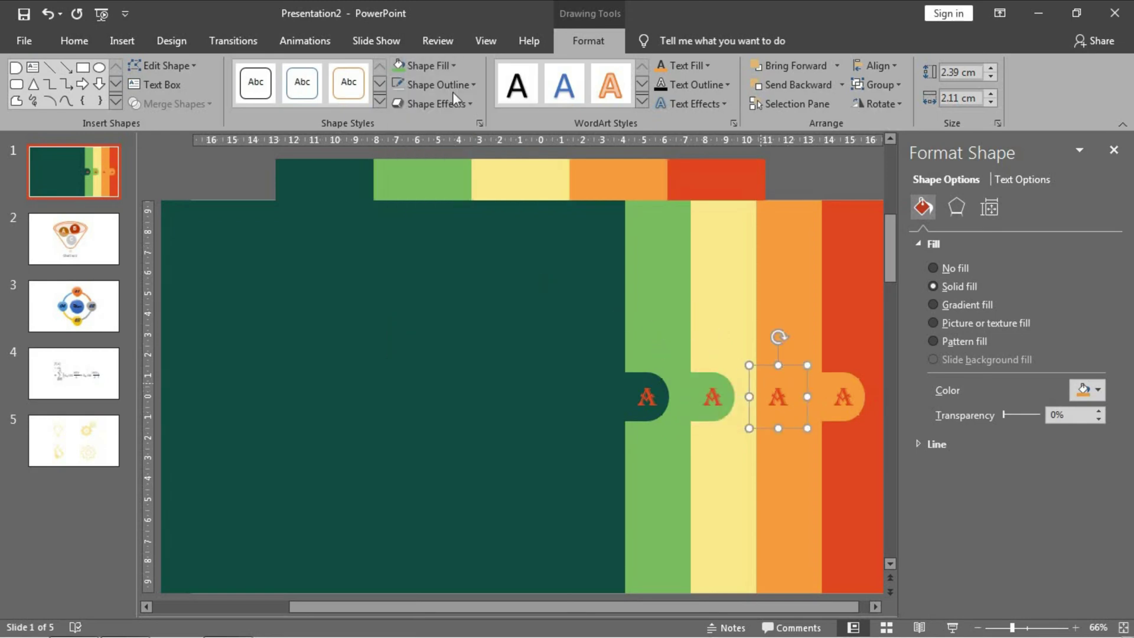
left_click(428, 64)
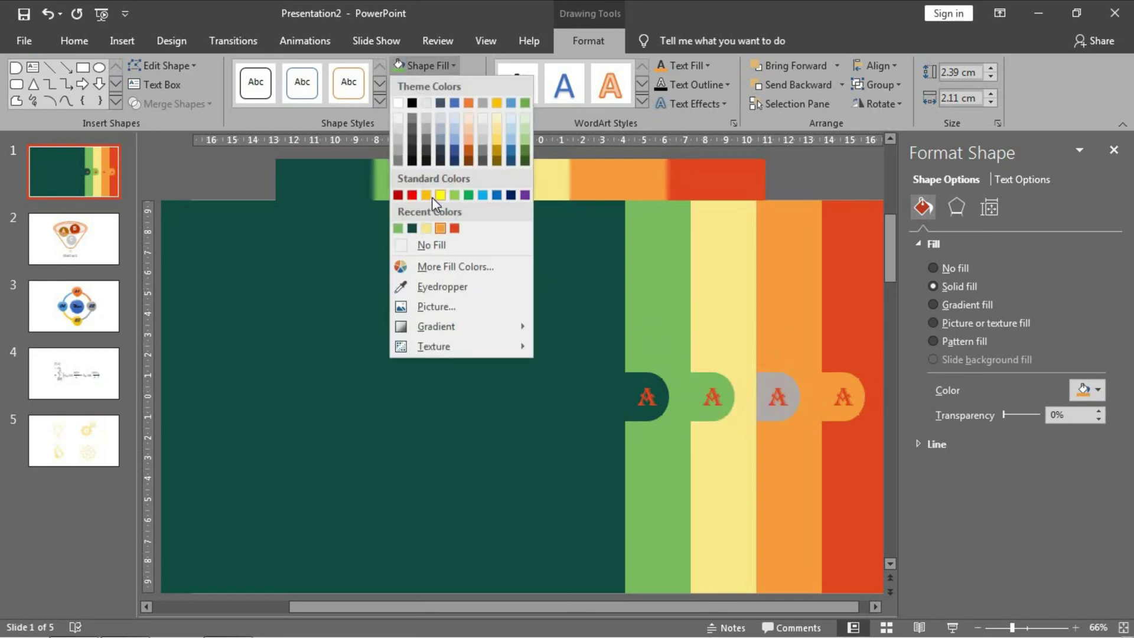
left_click(425, 228)
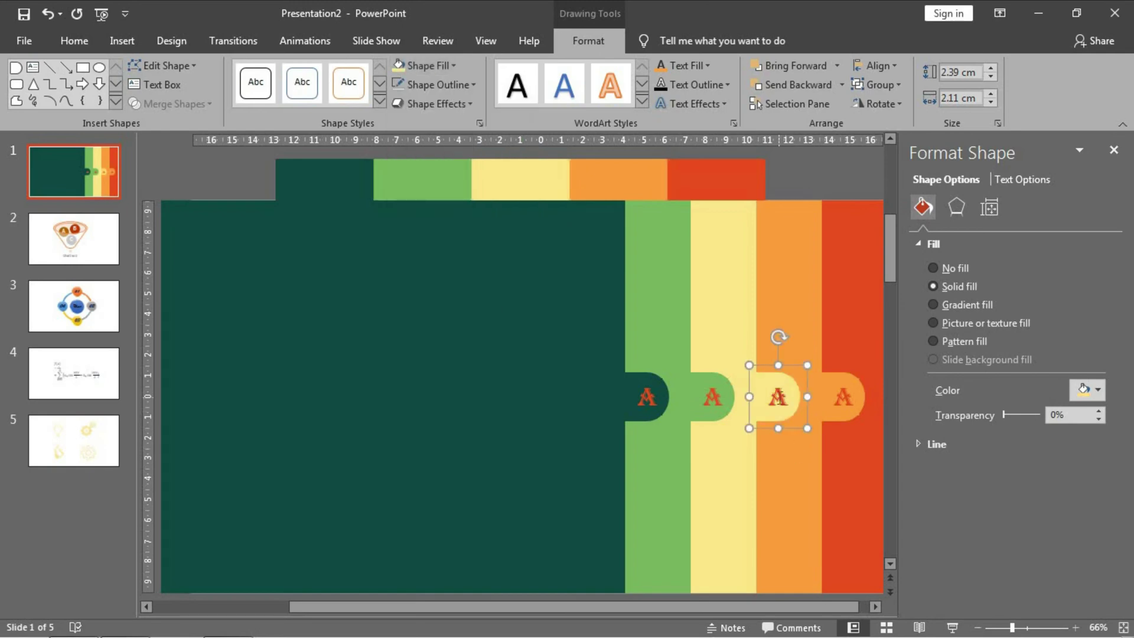
Recolor the letter on the pale yellow tab orange and the letter on the light green tab pale yellow.
double_click(778, 397)
left_click(912, 369)
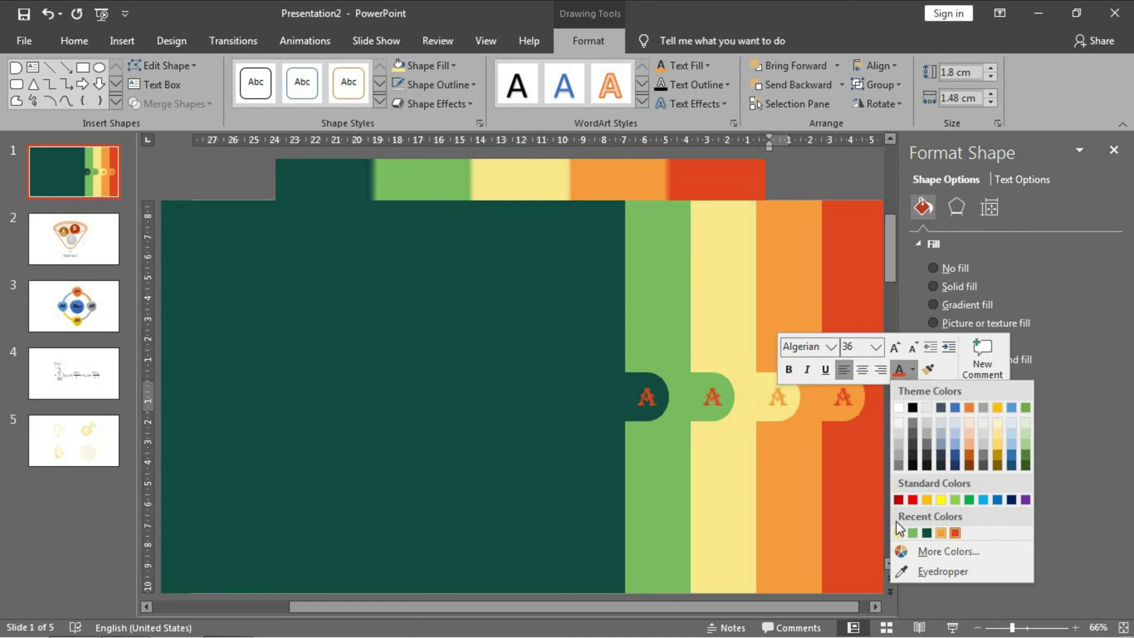
left_click(941, 533)
double_click(712, 397)
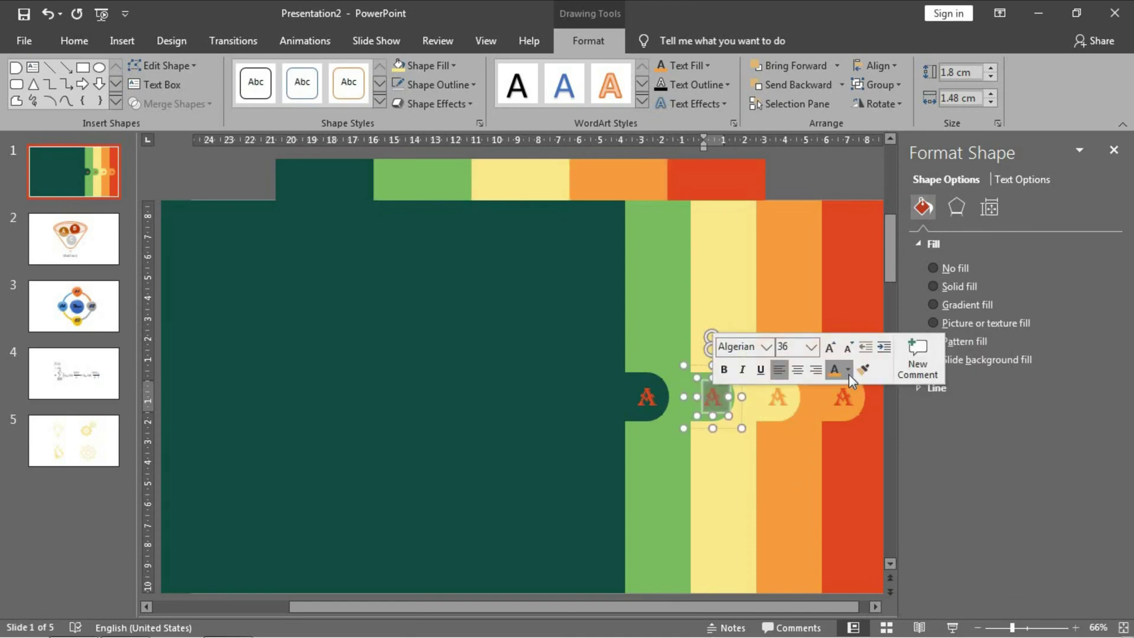
left_click(848, 371)
left_click(848, 534)
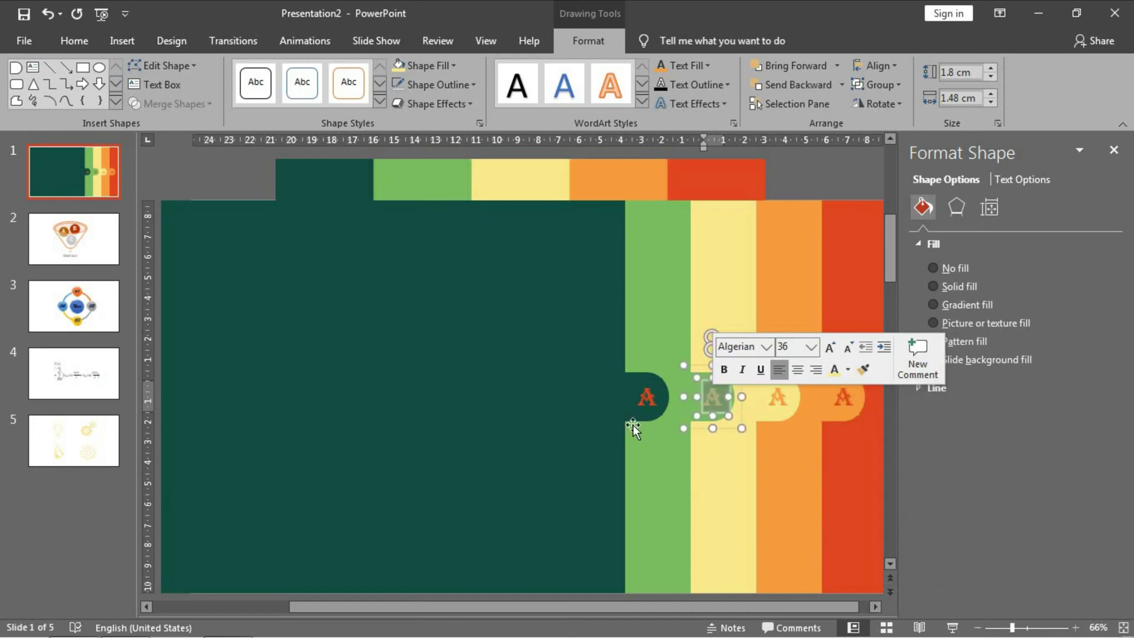
Recolor the letter on the dark green tab light green and delete the palette picture above the slide.
double_click(642, 396)
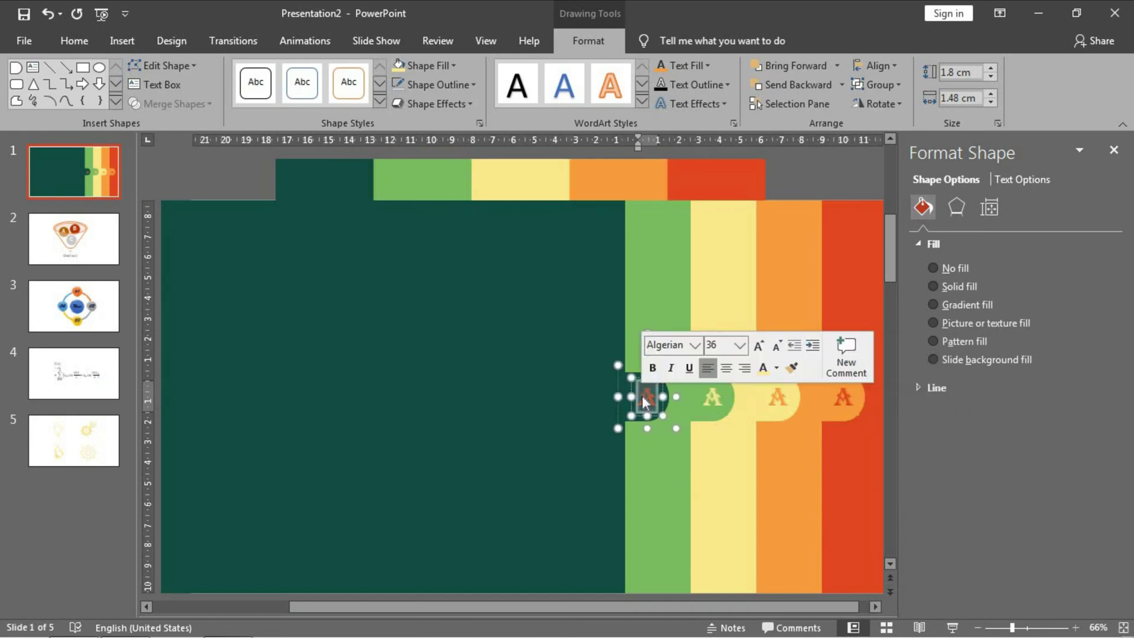
left_click(776, 368)
left_click(792, 531)
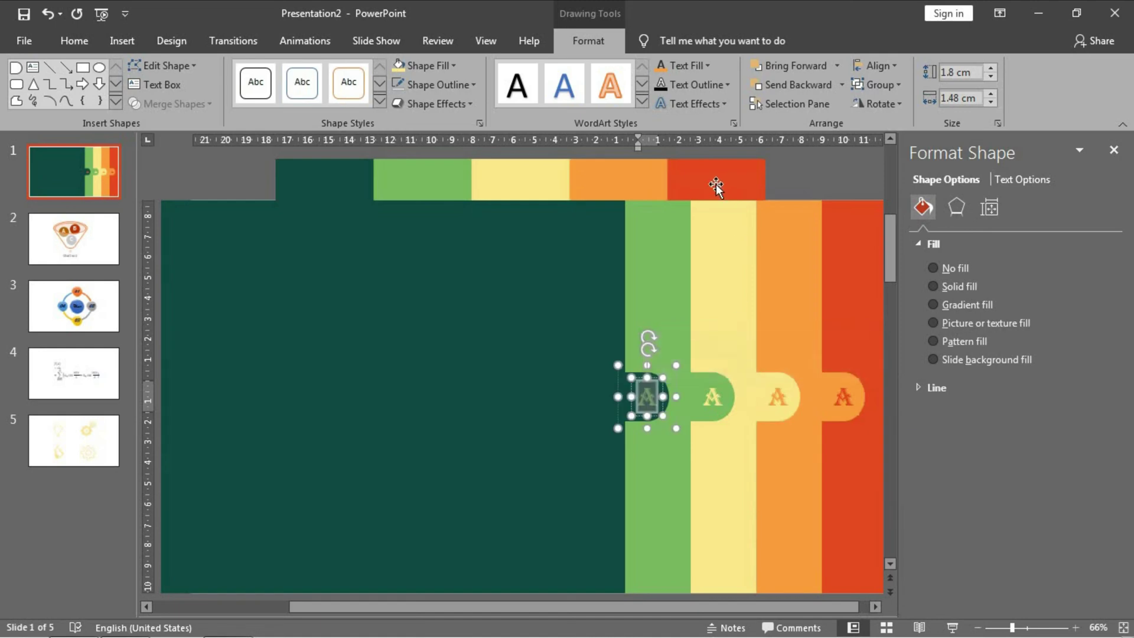
left_click(716, 183)
key("Delete")
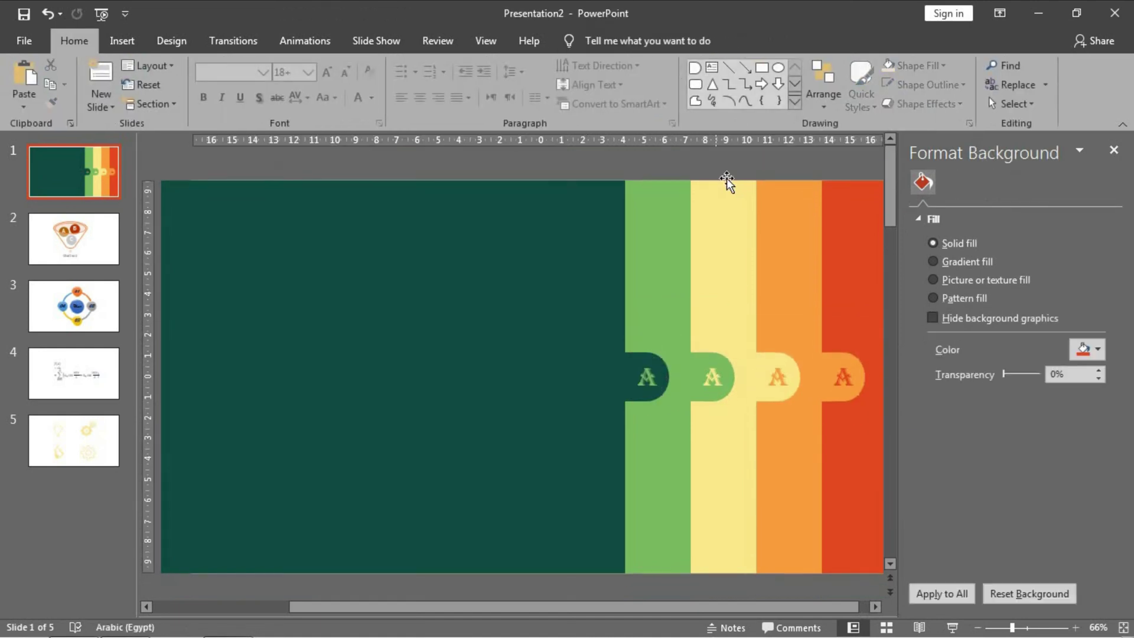
Raise the pale yellow tab above the orange tab's level, and the light green tab one level higher, keeping their horizontal positions.
left_click(770, 393)
left_click_drag(770, 397, 768, 357)
left_click_drag(767, 364, 770, 374)
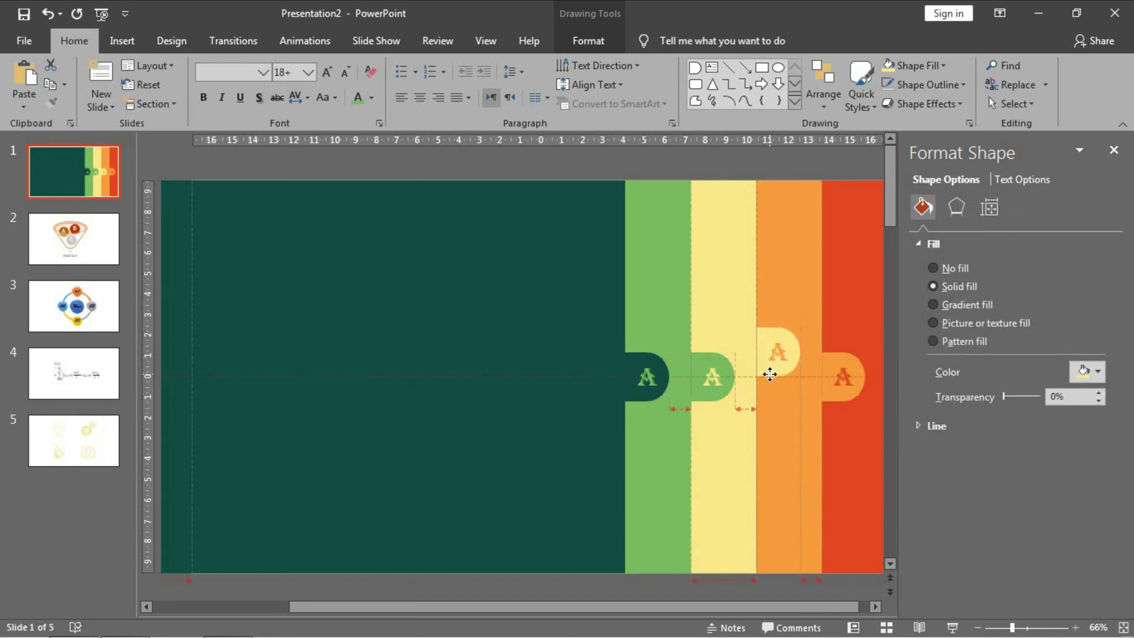
left_click(704, 389)
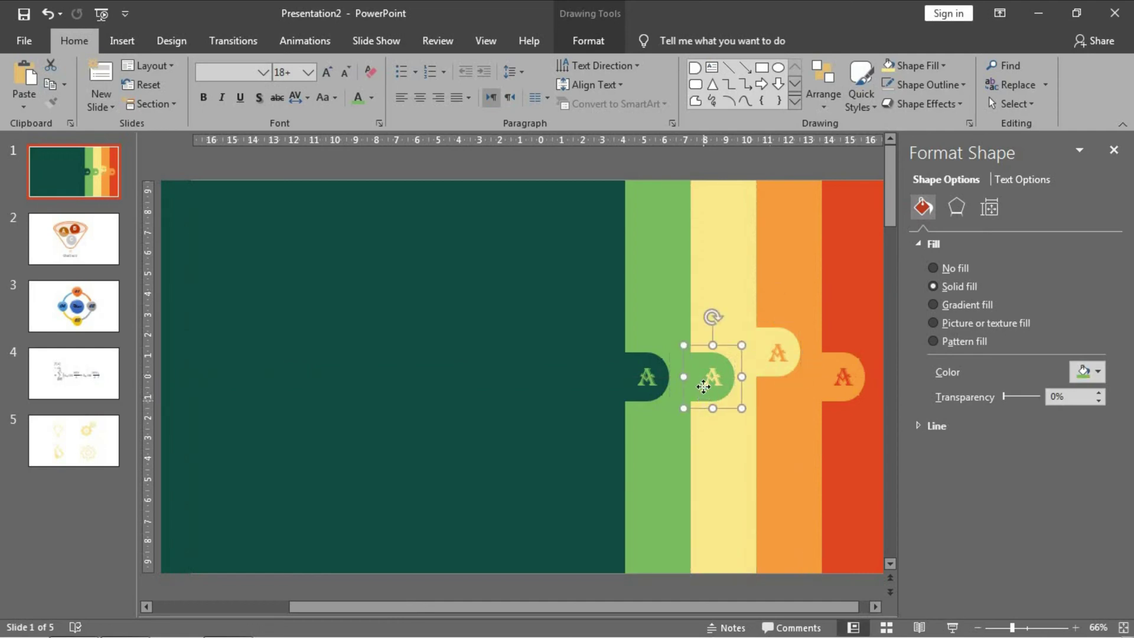
left_click_drag(703, 388, 696, 339)
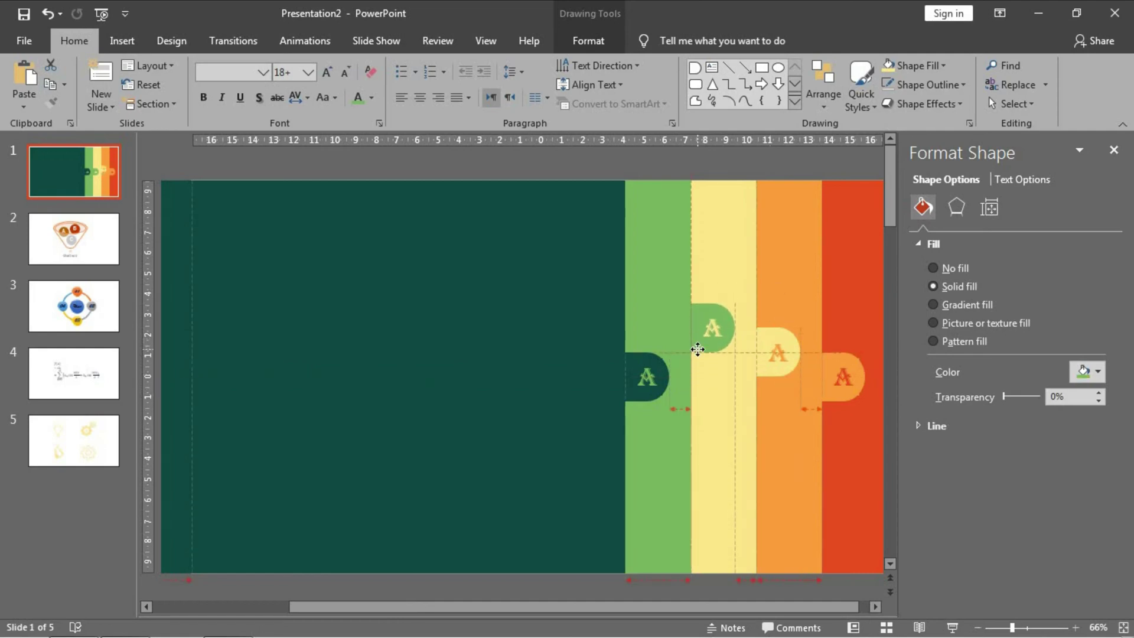
left_click(639, 394)
left_click_drag(638, 409, 626, 346)
key("ctrl+z")
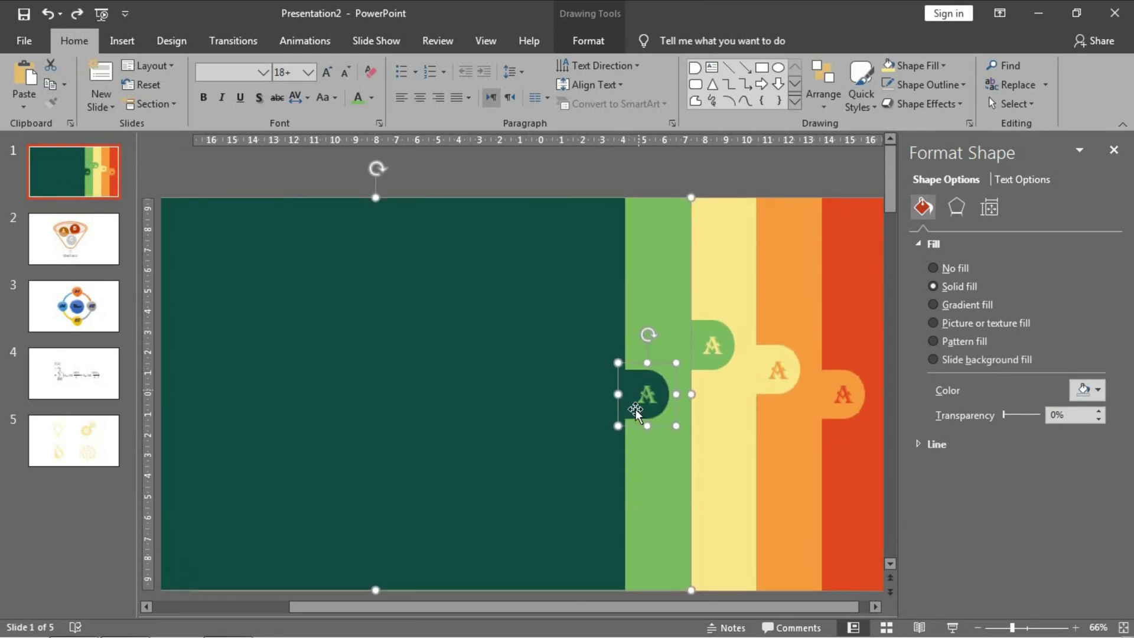
key("Escape")
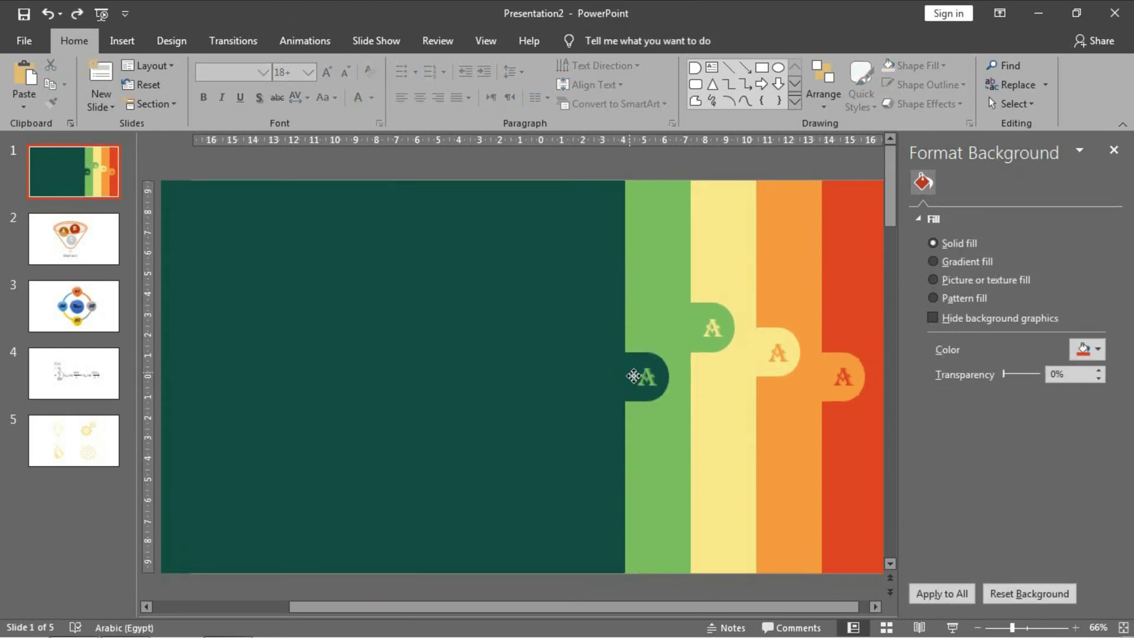
Raise the dark green tab along its panel's edge to slightly above the light green tab.
left_click(633, 376)
left_click_drag(634, 399, 626, 327)
Change the letters to B on the pale yellow tab, C on the light green tab and D on the dark green tab.
left_click(772, 381)
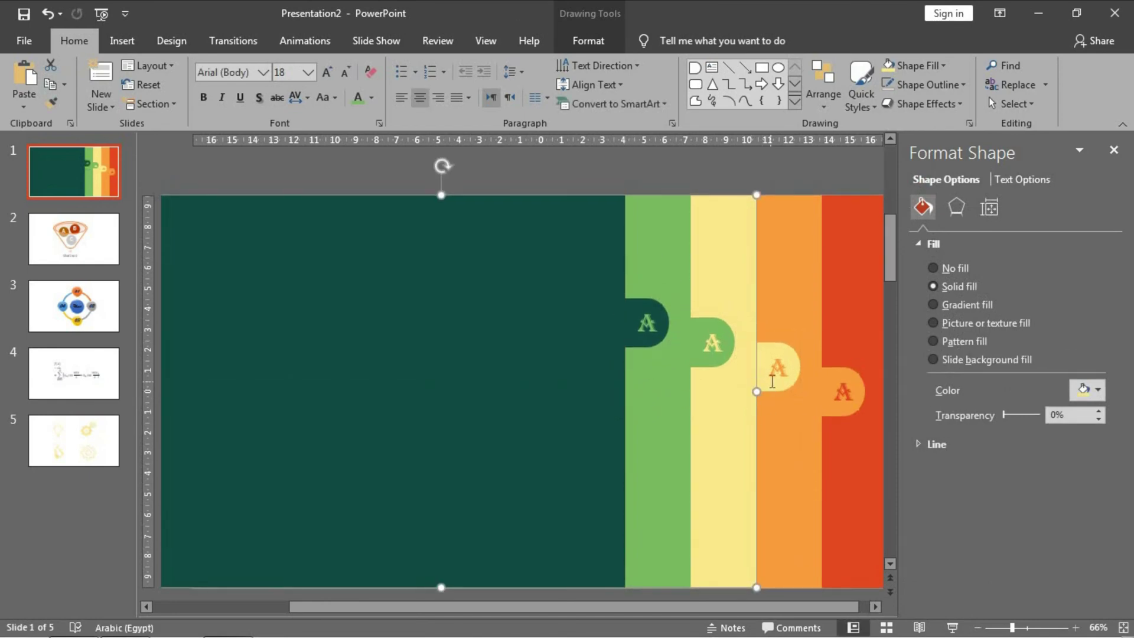
left_click(777, 368)
double_click(778, 353)
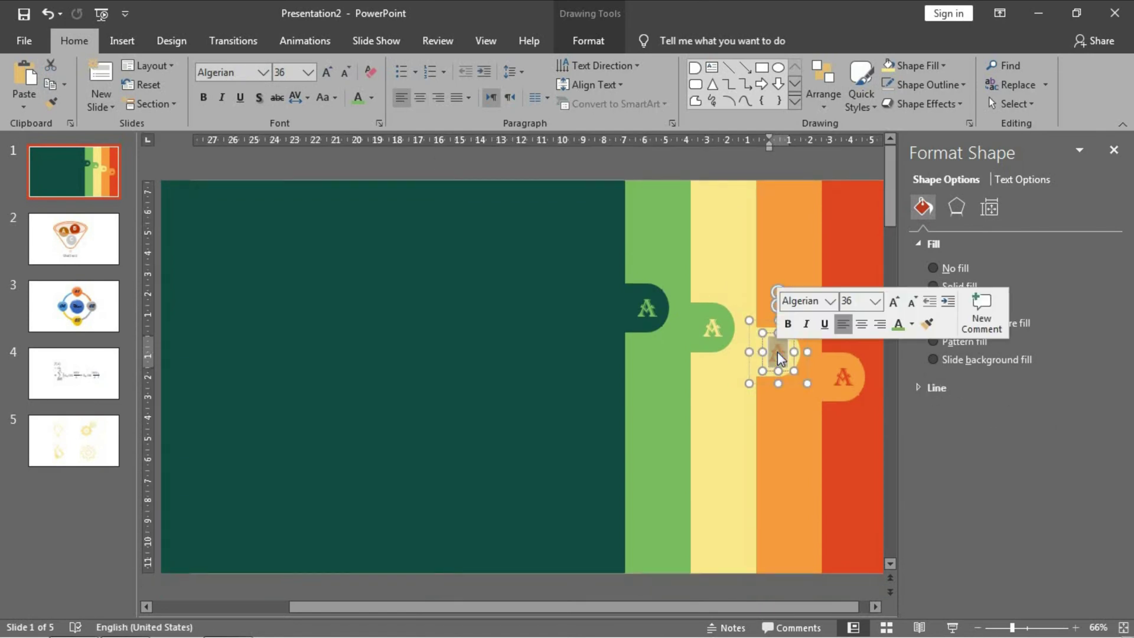
type("B")
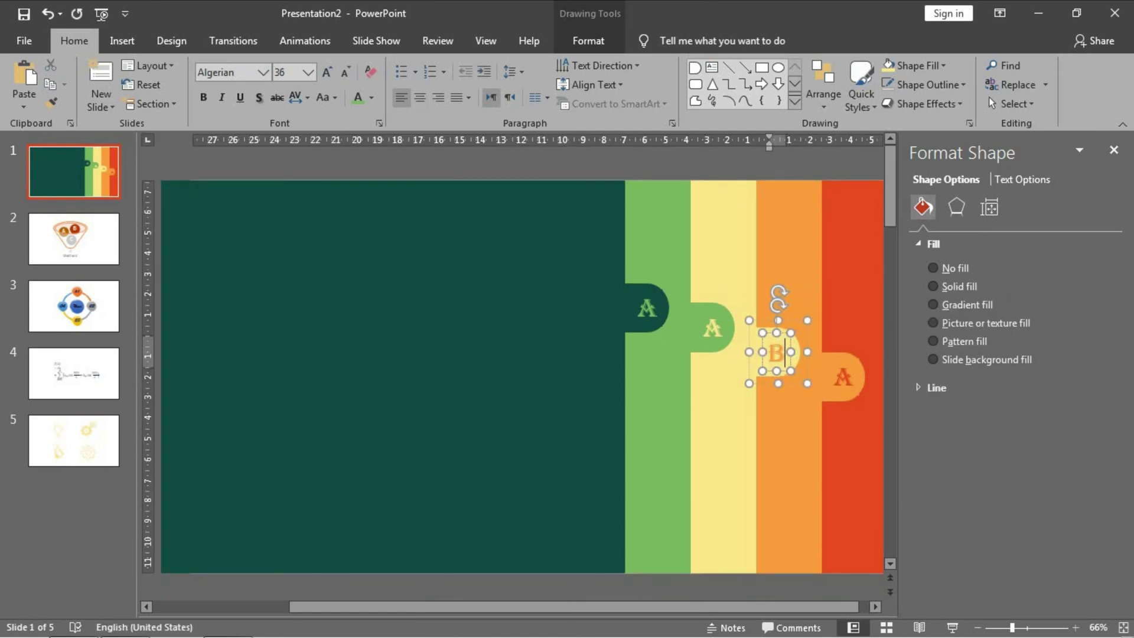
double_click(717, 331)
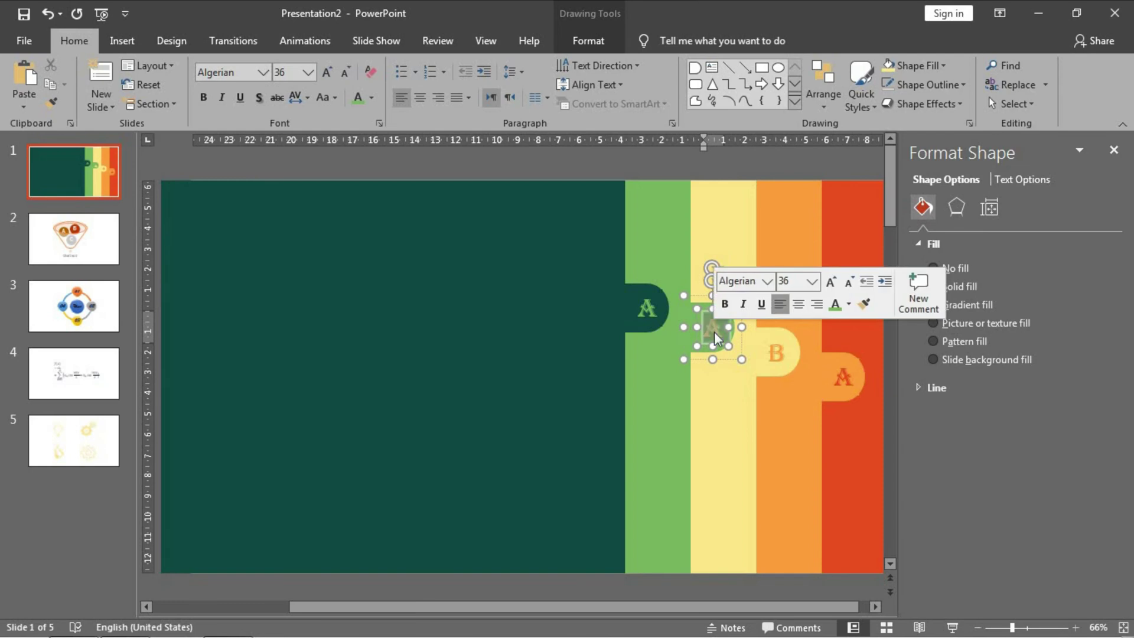
type("C")
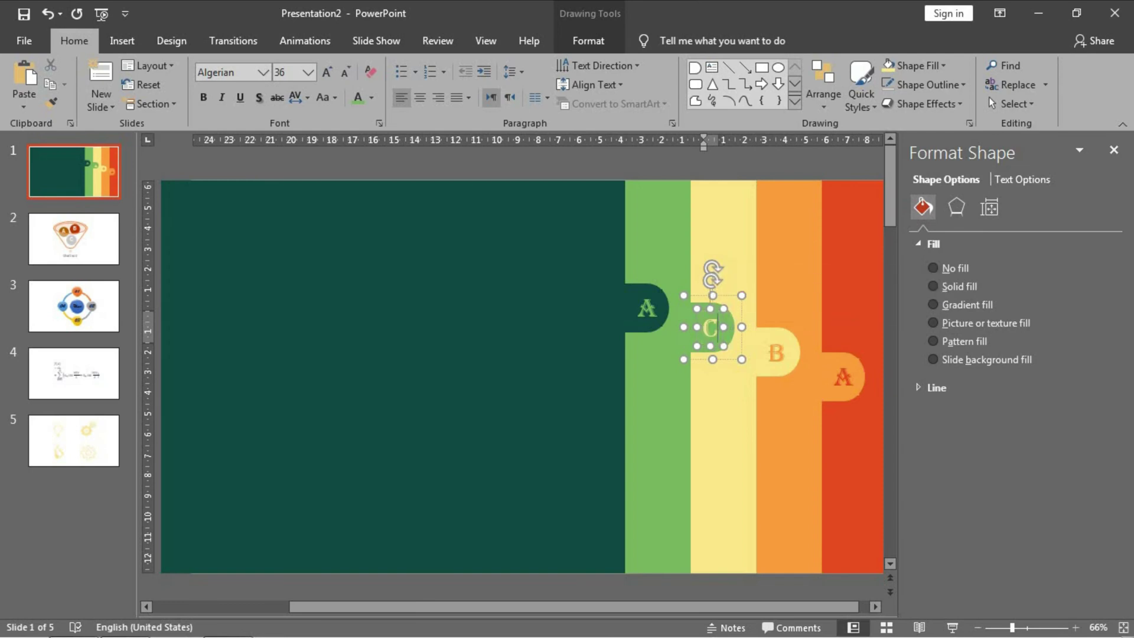
double_click(647, 308)
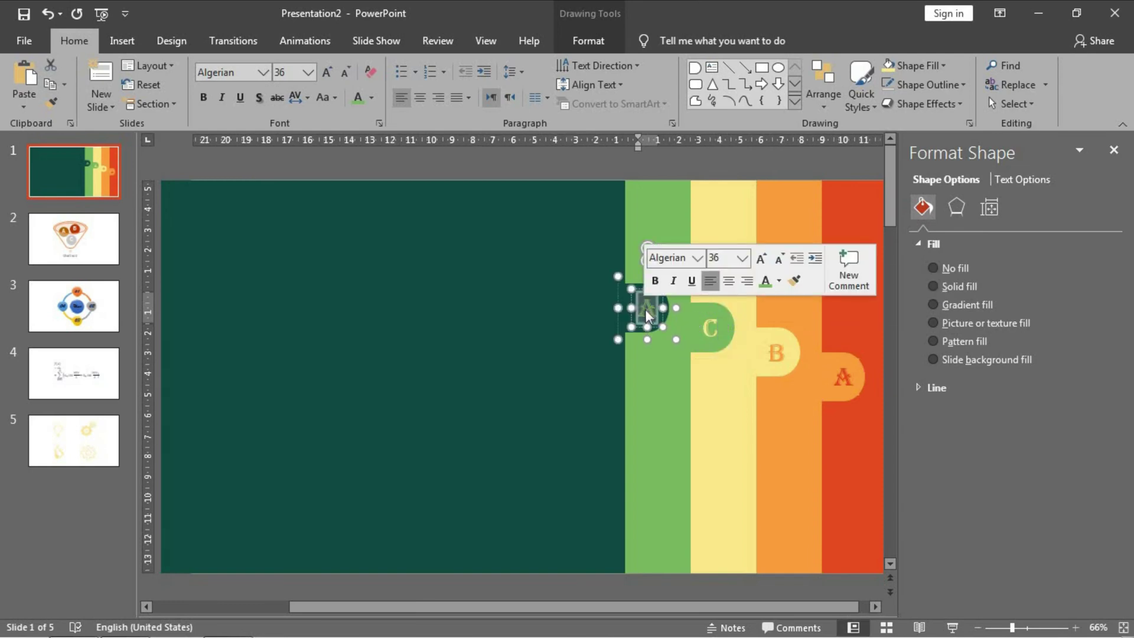
type("D")
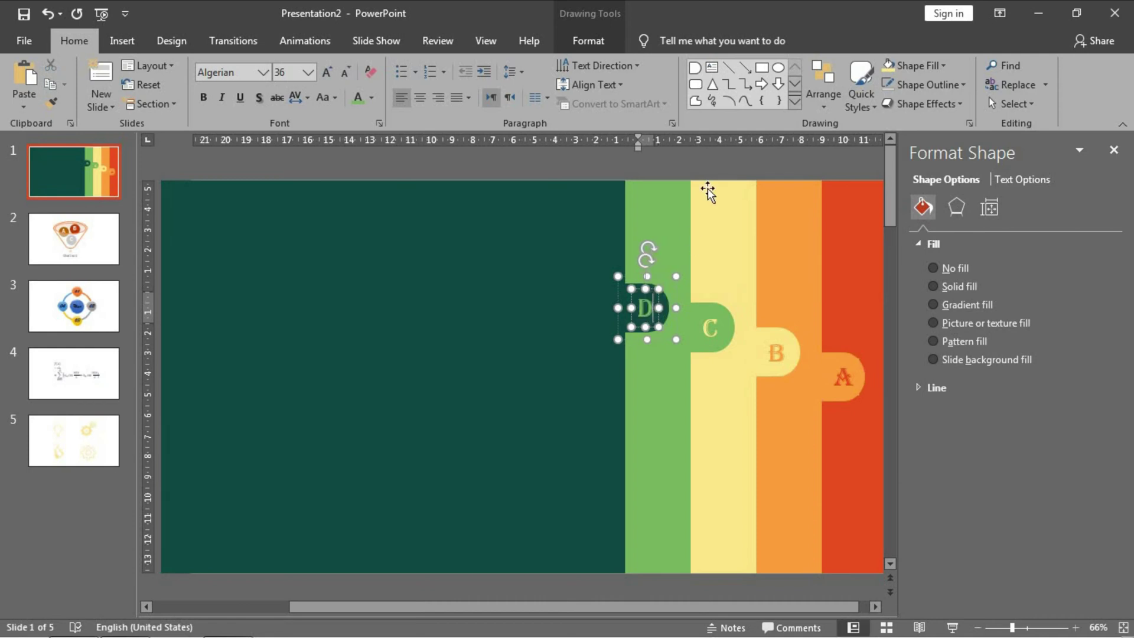
left_click(754, 189)
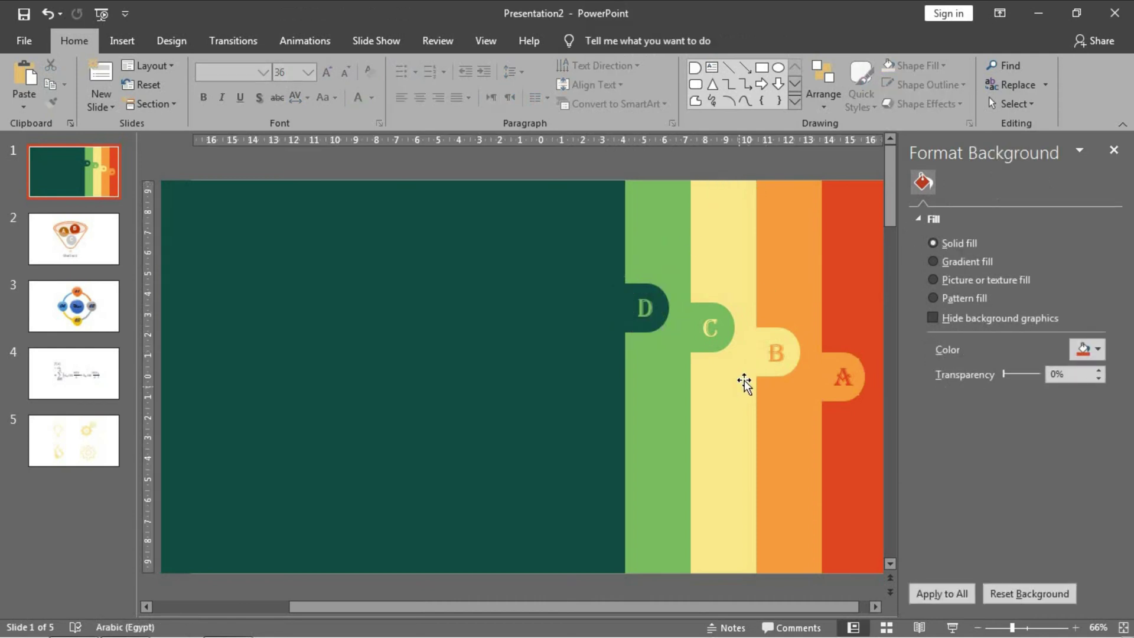
Group the pale yellow tab B with the pale yellow panel.
left_click(766, 370)
left_click(739, 391, "shift")
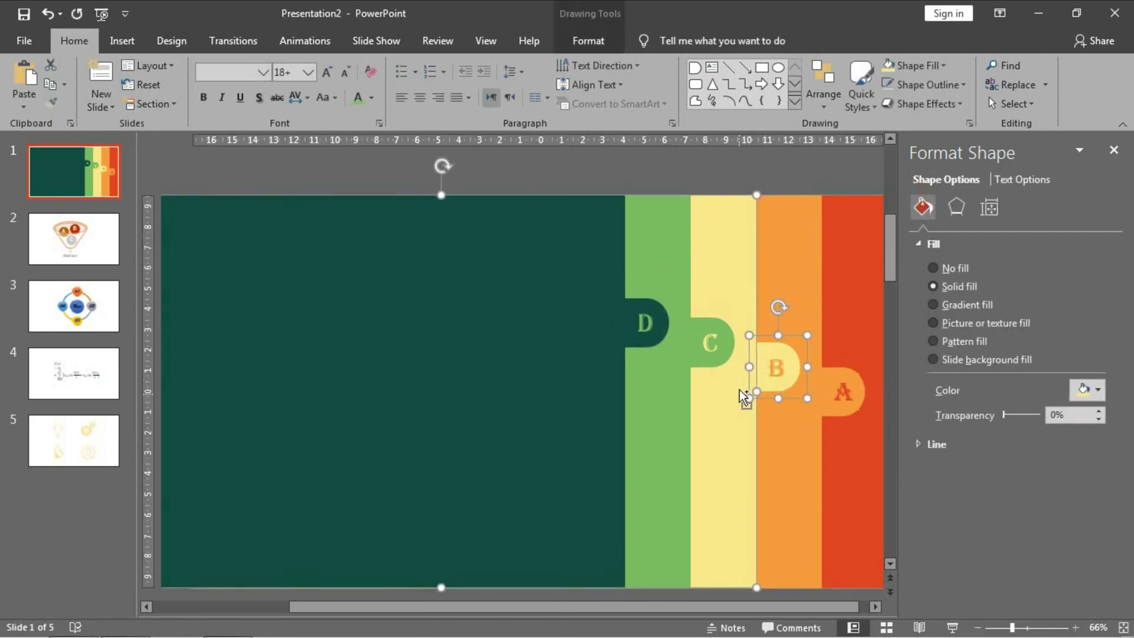
left_click(585, 37)
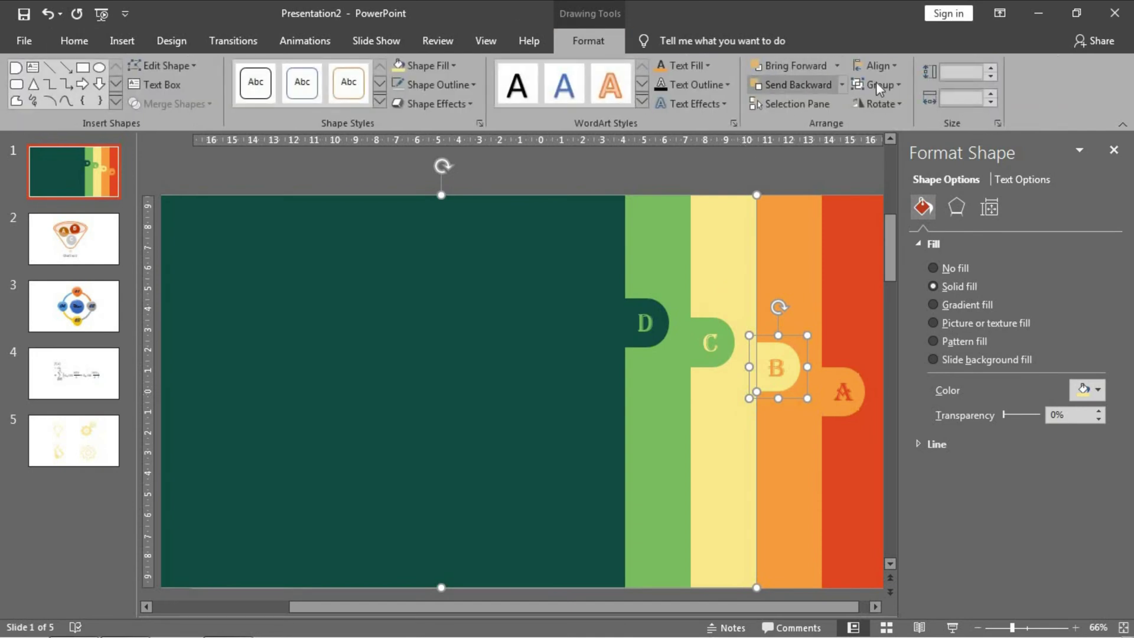
left_click(877, 84)
left_click(886, 106)
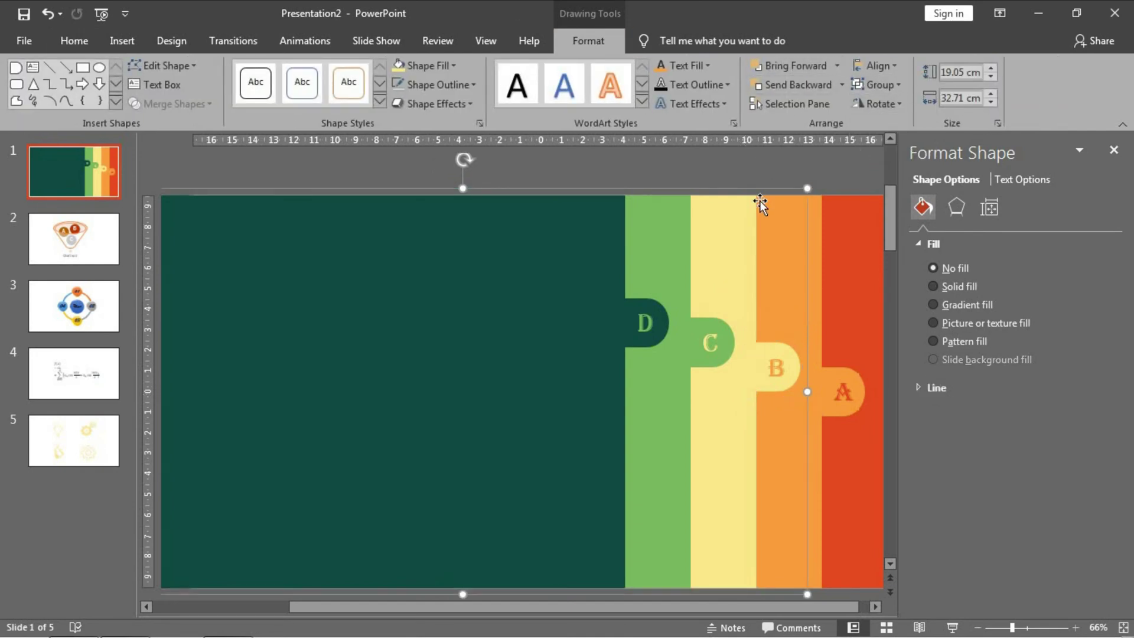
Group the light green panel with its tab C.
left_click(673, 261)
left_click(709, 326, "shift")
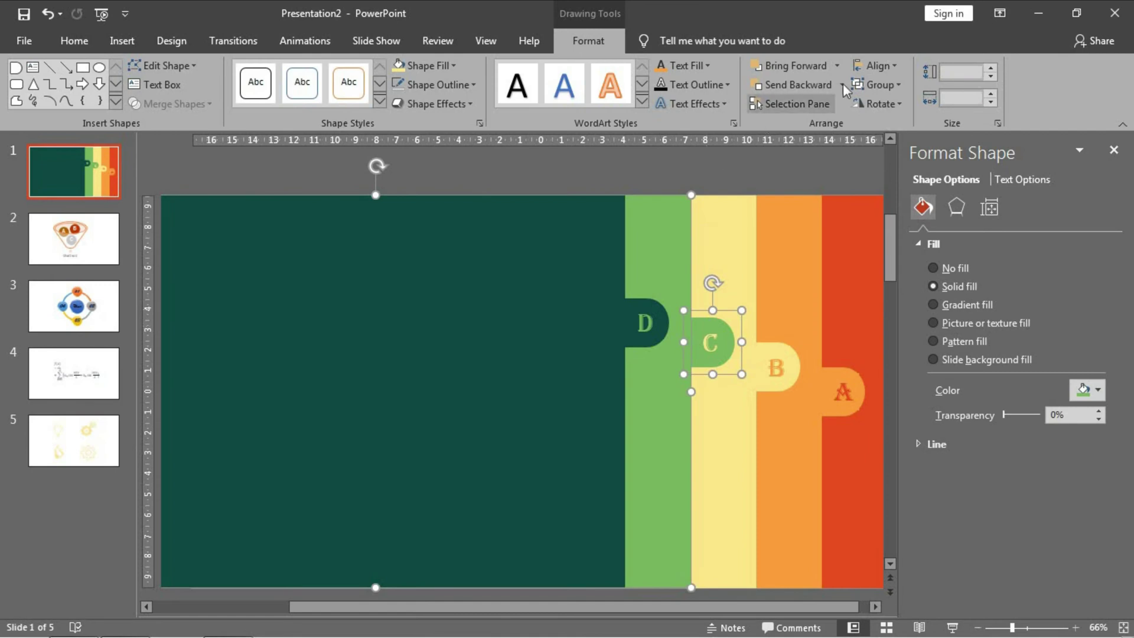
left_click(878, 86)
left_click(886, 105)
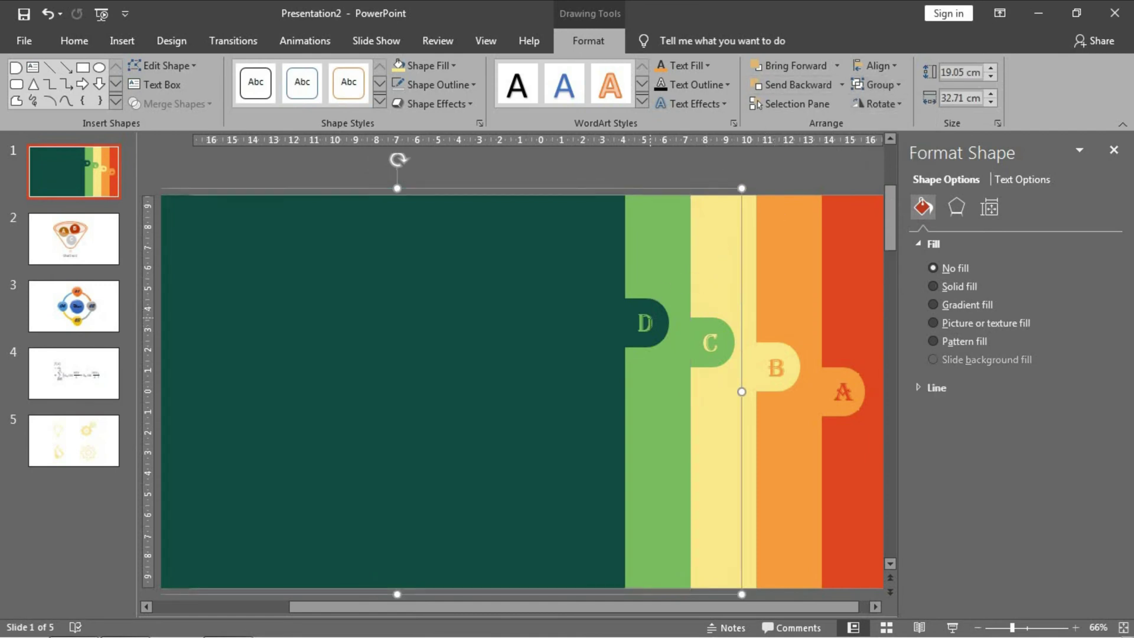
Group the dark green tab D with the dark green panel.
left_click(645, 323)
left_click(580, 334, "shift")
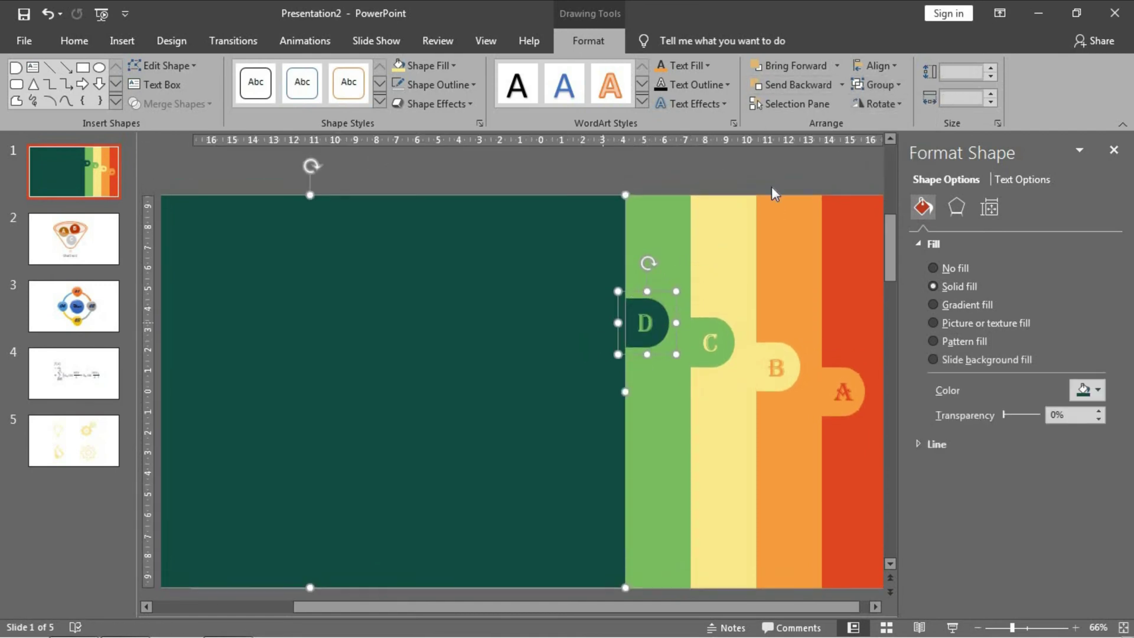
left_click(873, 80)
left_click(886, 106)
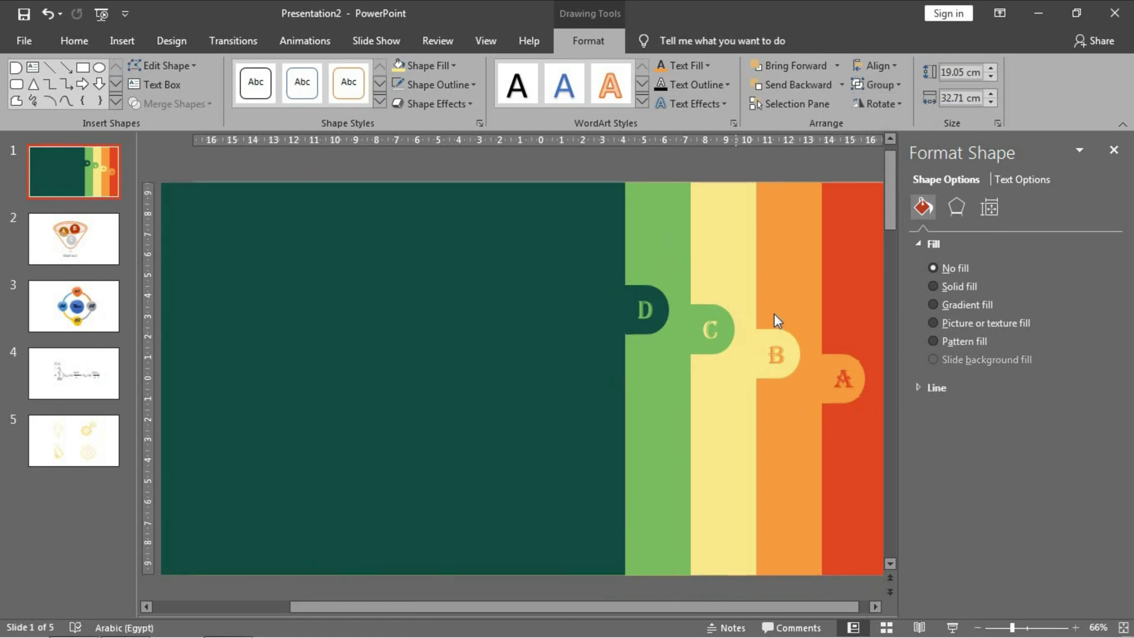
key("Escape")
Shift the pale yellow, light green and dark green groups to the right so their visible strips become narrower and evenly spaced.
scroll(794, 306, "down", 2)
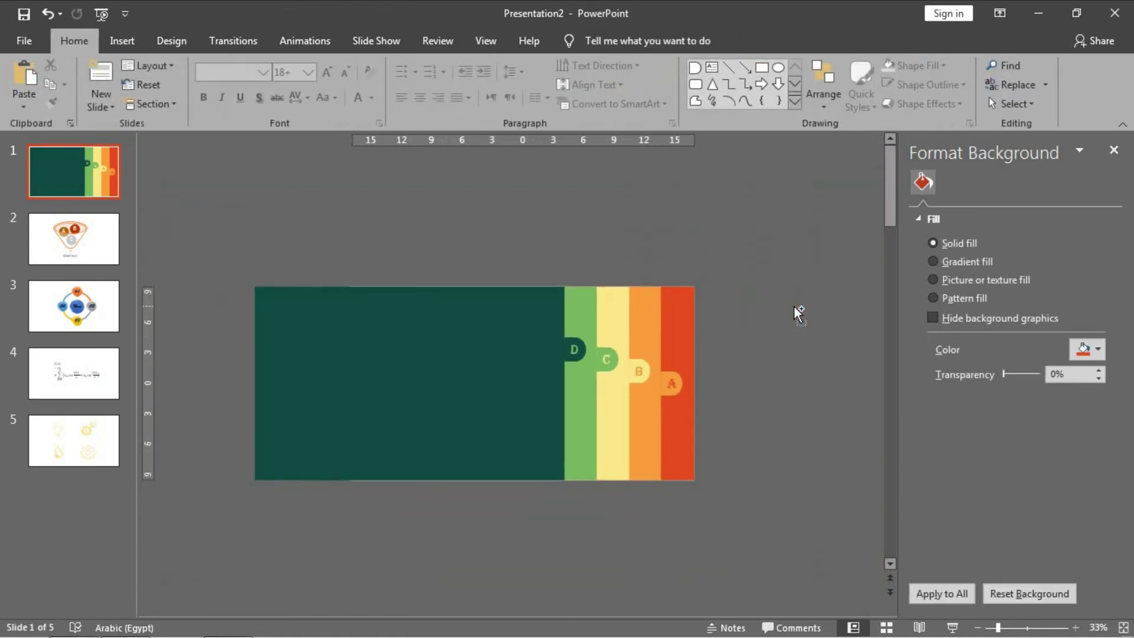
left_click_drag(728, 420, 695, 430)
left_click(602, 431)
left_click(587, 425)
key("Right")
key("Right")
key("Right")
key("Right")
key("Right")
key("Right")
key("Right")
key("Right")
key("Right")
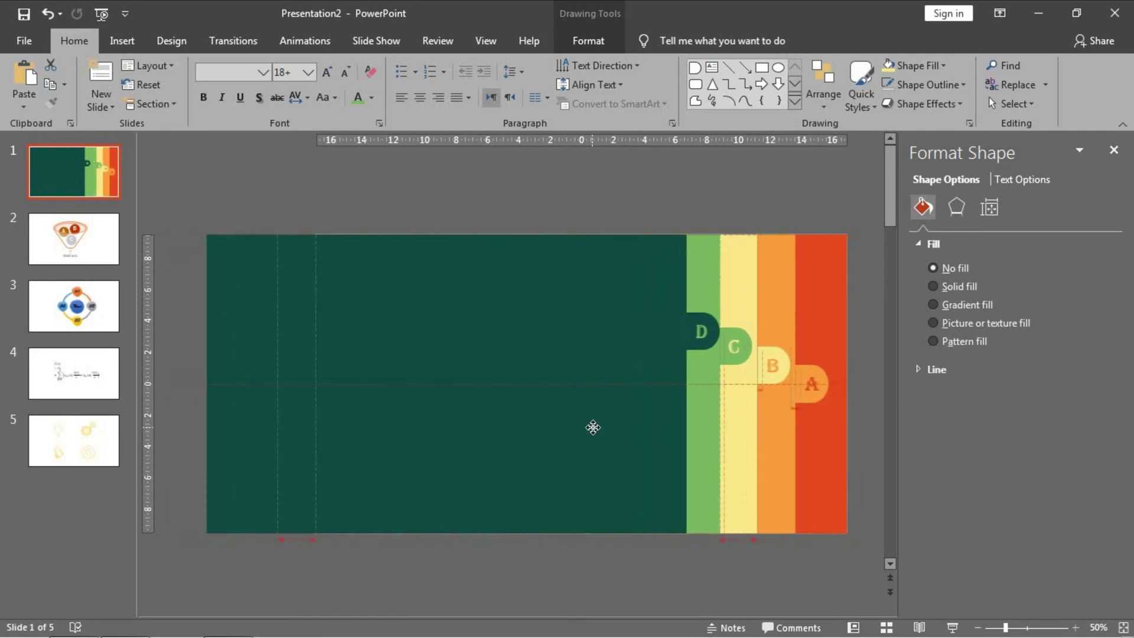
key("Left")
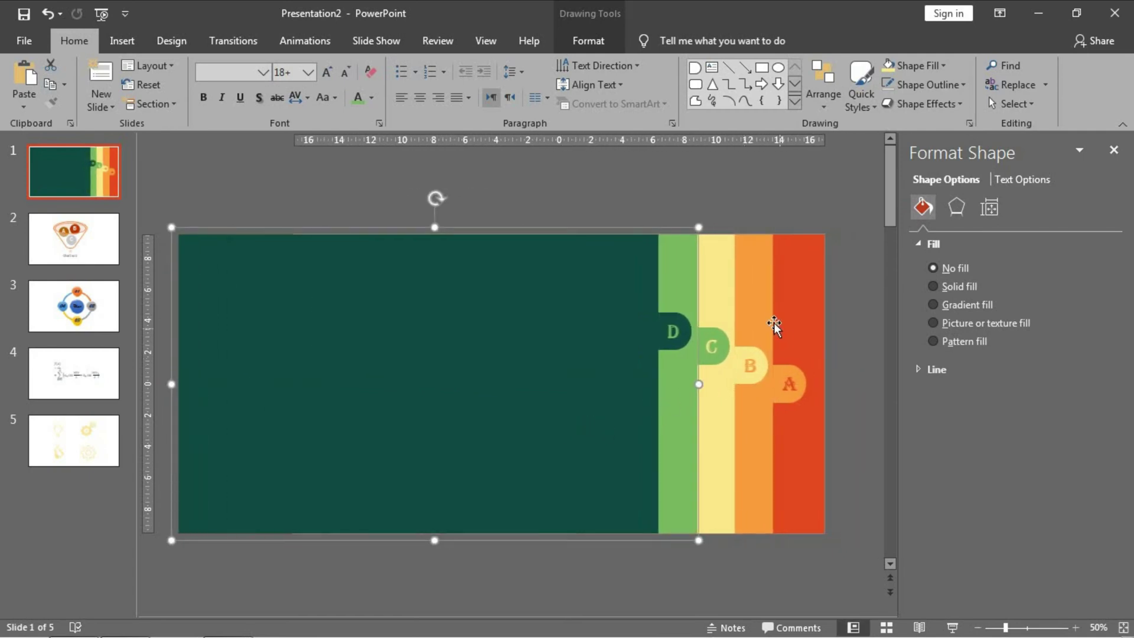
key("ctrl+a")
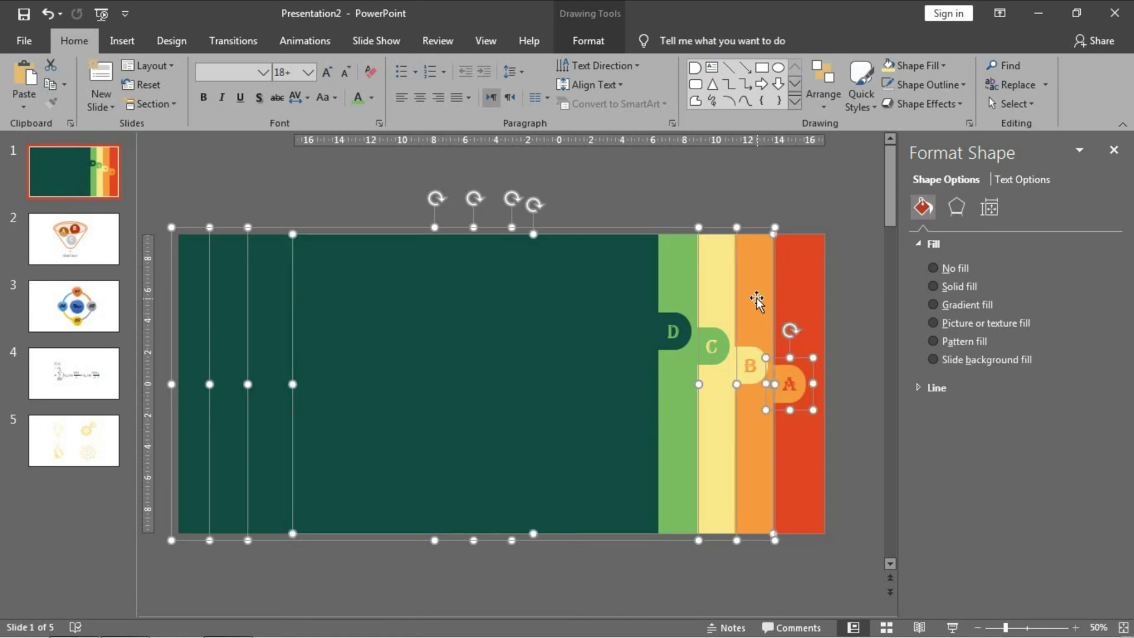
left_click(793, 210)
Group the orange panel with its tab A.
left_click(771, 375)
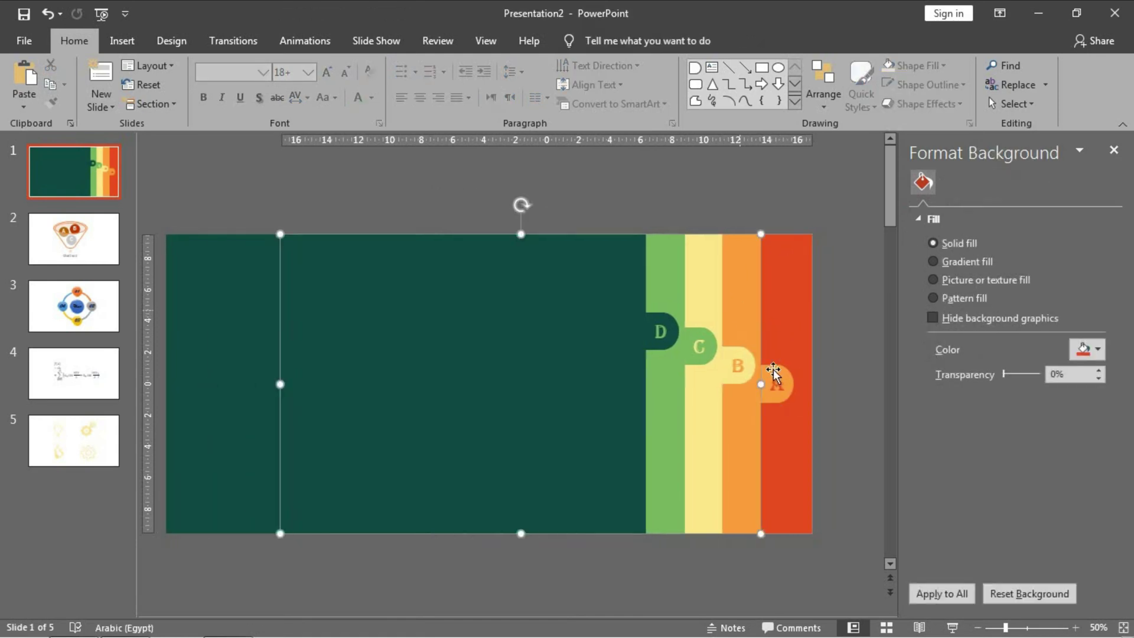
left_click(777, 408, "shift")
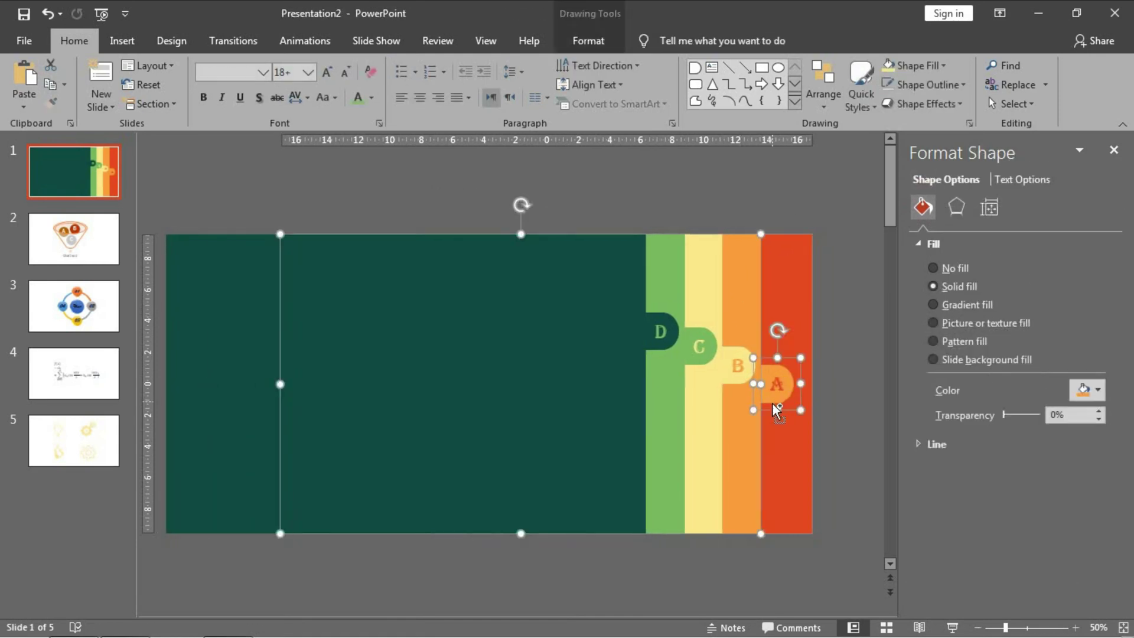
left_click(611, 40)
left_click(881, 87)
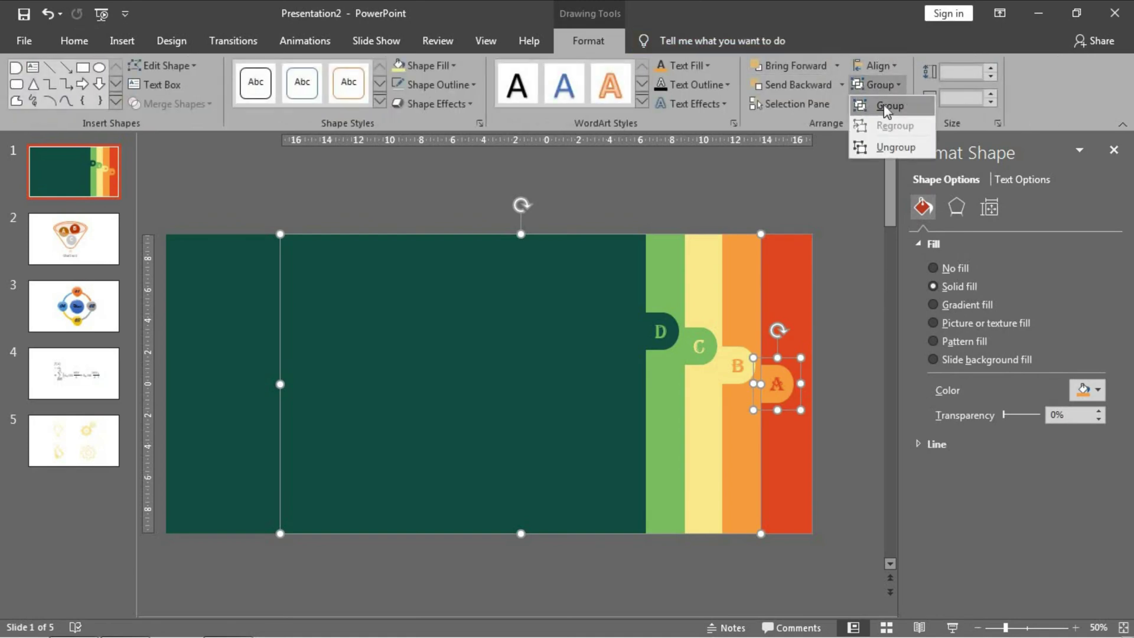
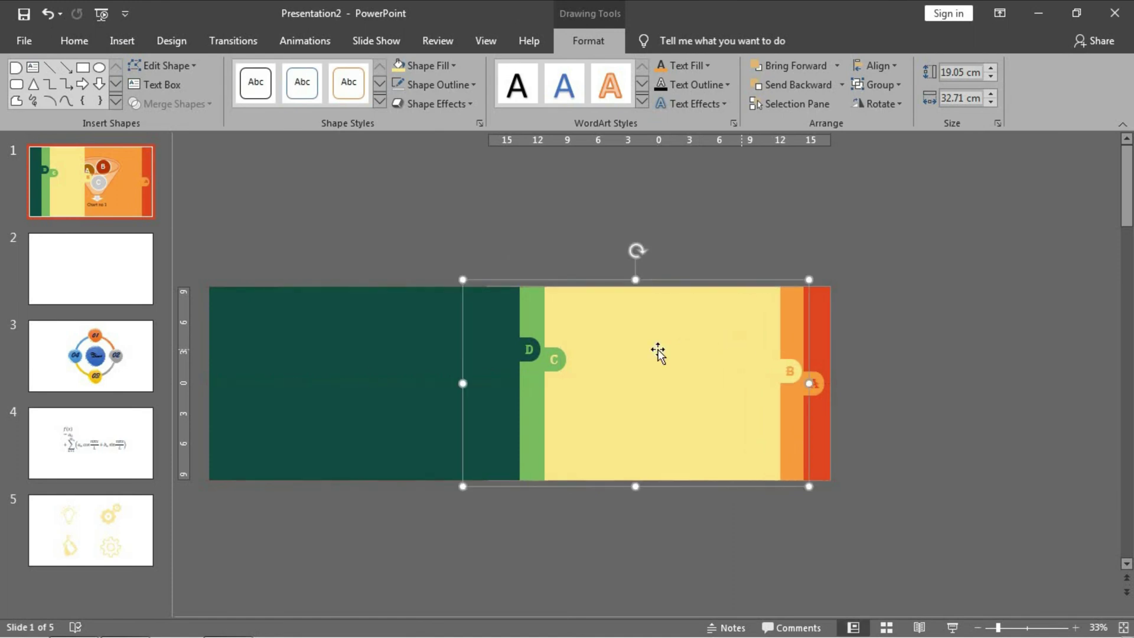
Move the circular 01–04 chart from slide 3 to slide 1 and center it on the exposed pale yellow panel.
left_click(109, 369)
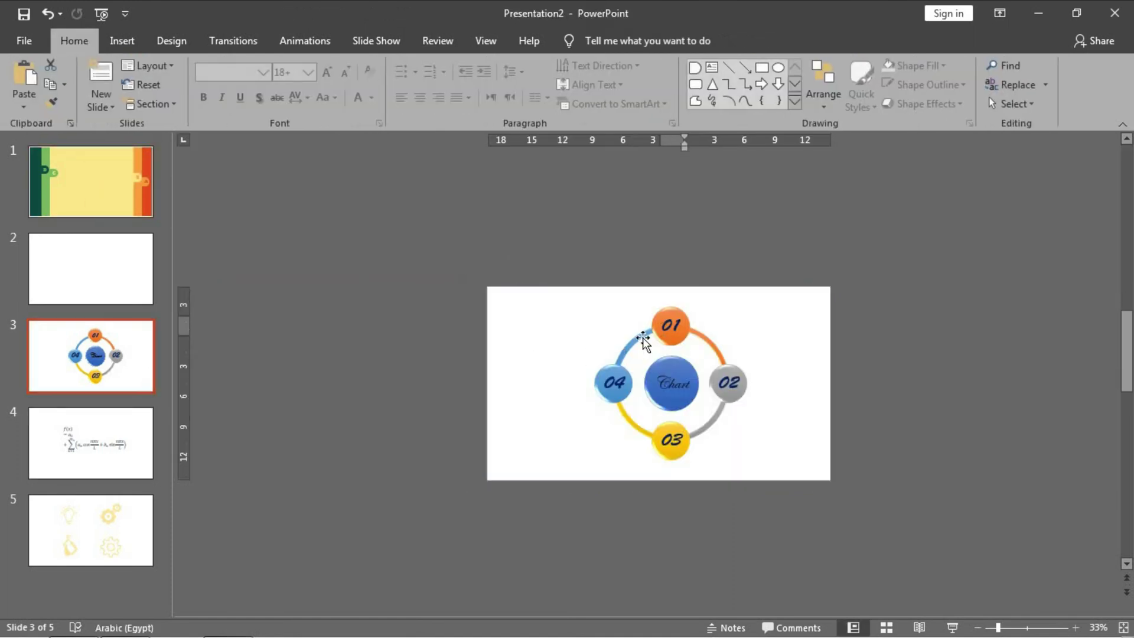
left_click(628, 311)
key("Delete")
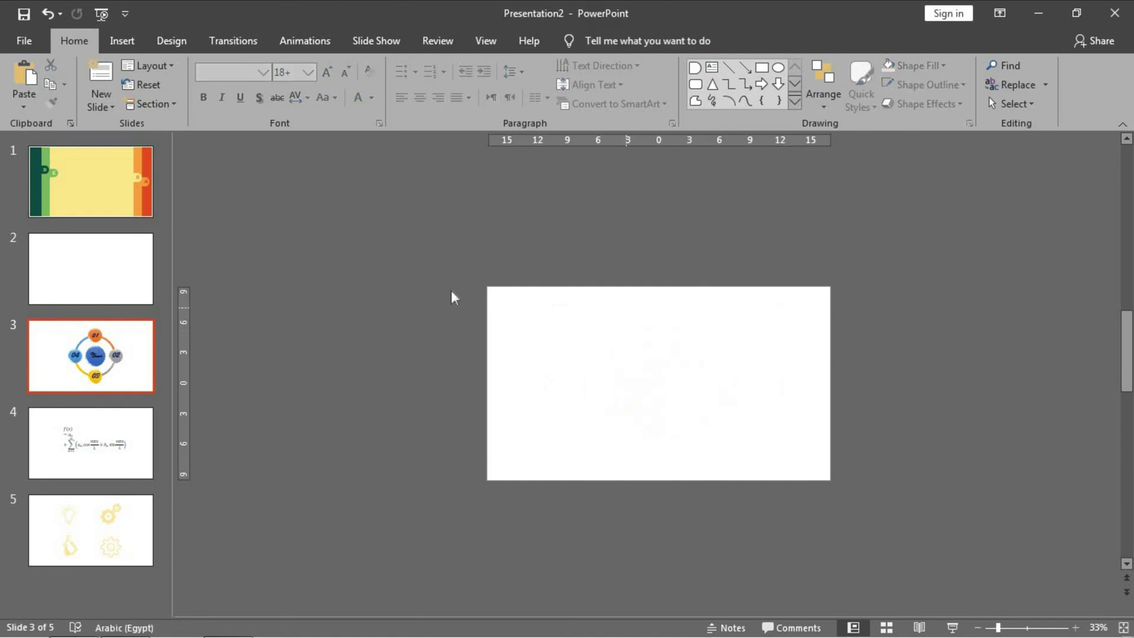
left_click(93, 197)
key("ctrl+v")
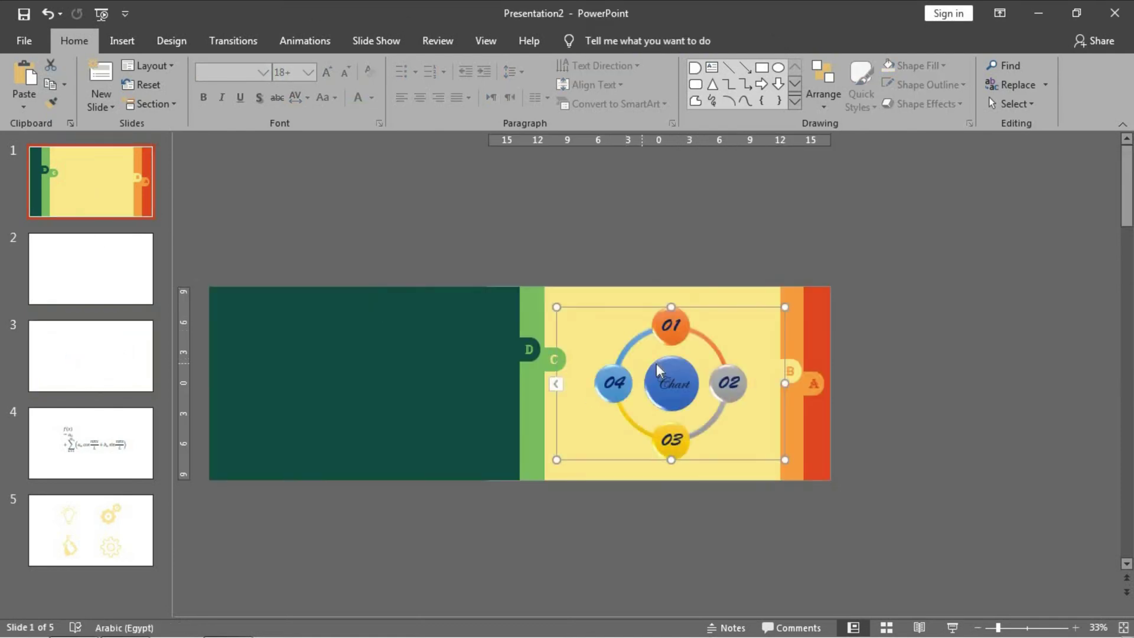
mouse_move(715, 305)
left_mouse_down()
mouse_move(726, 299)
mouse_move(704, 306)
left_mouse_up()
Shift the light green group right over part of the chart and send the chart backward behind it.
left_click(530, 408)
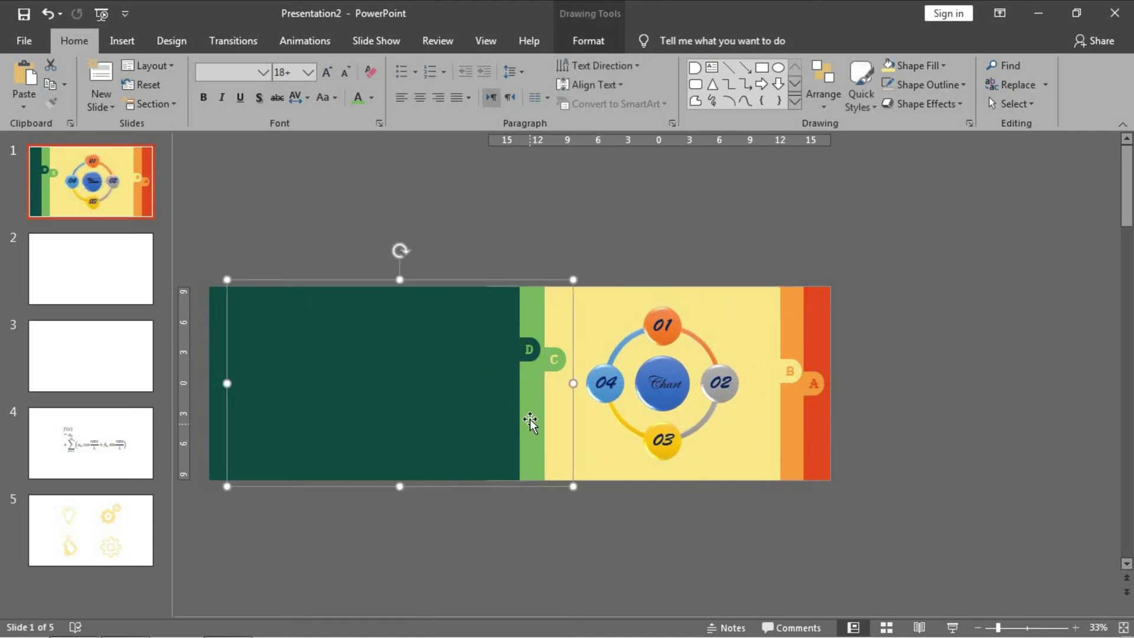
left_click_drag(567, 415, 651, 415)
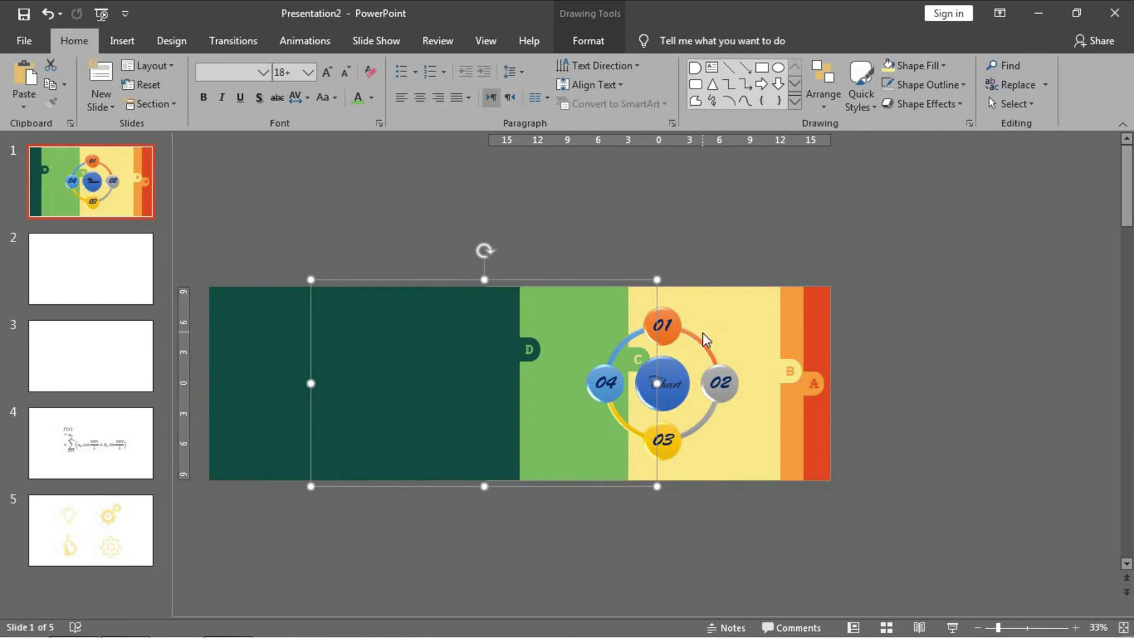
left_click(723, 308)
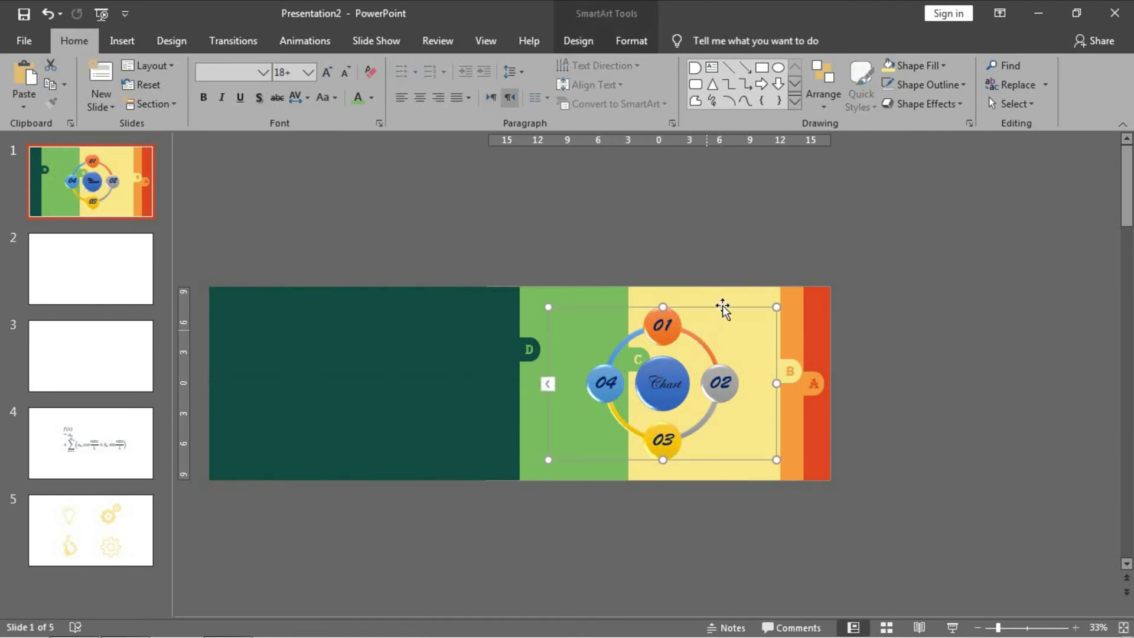
left_click(635, 39)
left_click(878, 88)
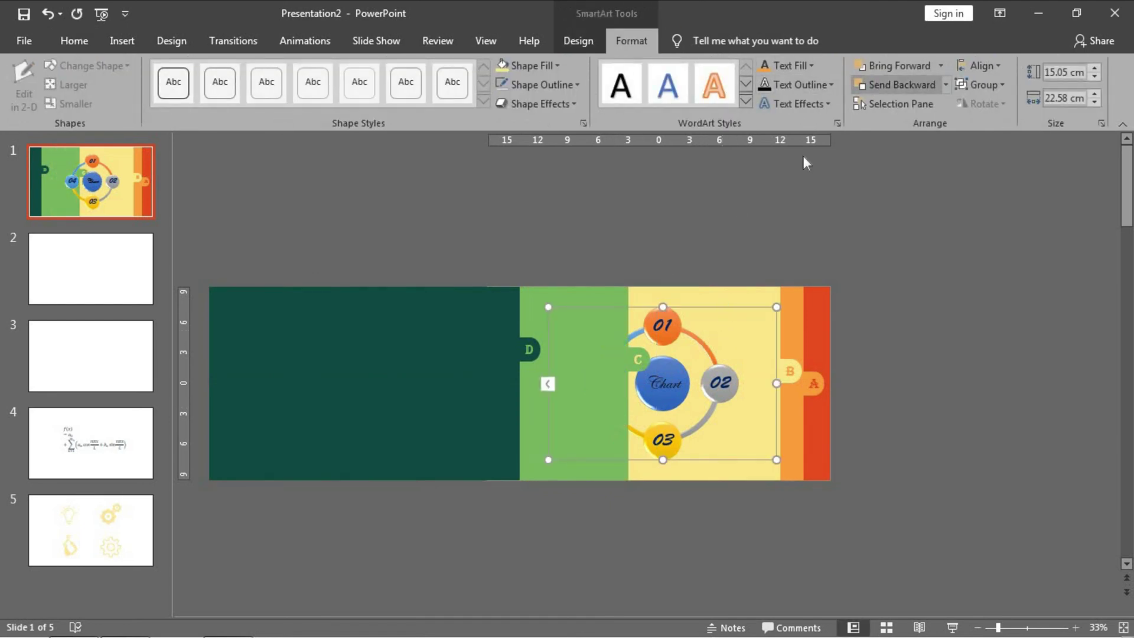
Group the circular chart with the pale yellow panel.
left_click(738, 300, "shift")
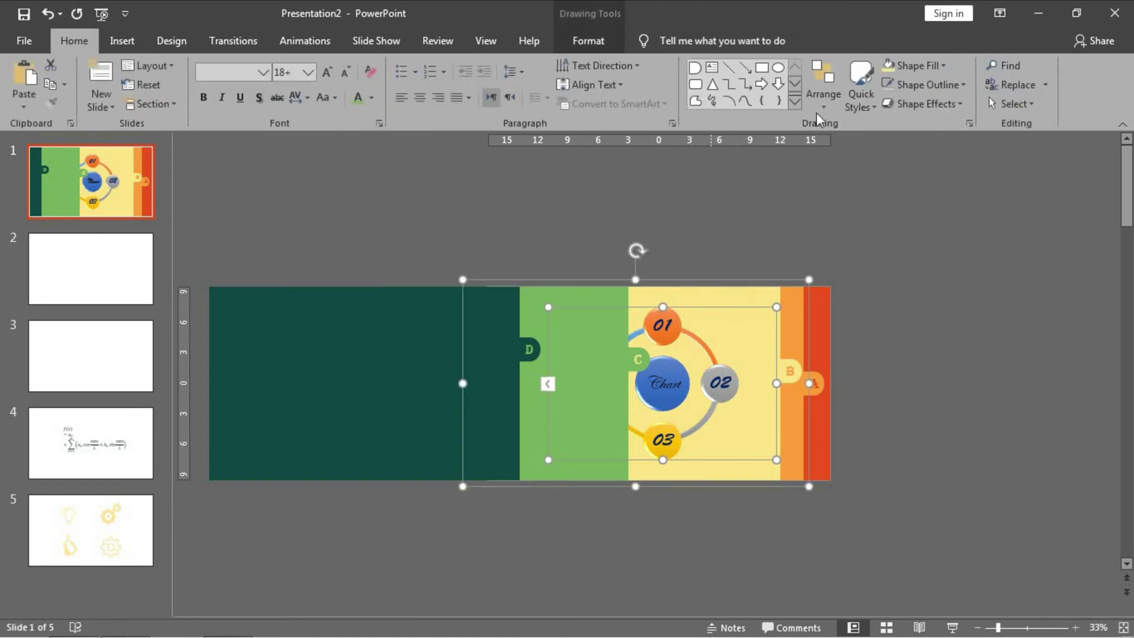
left_click(588, 40)
left_click(878, 84)
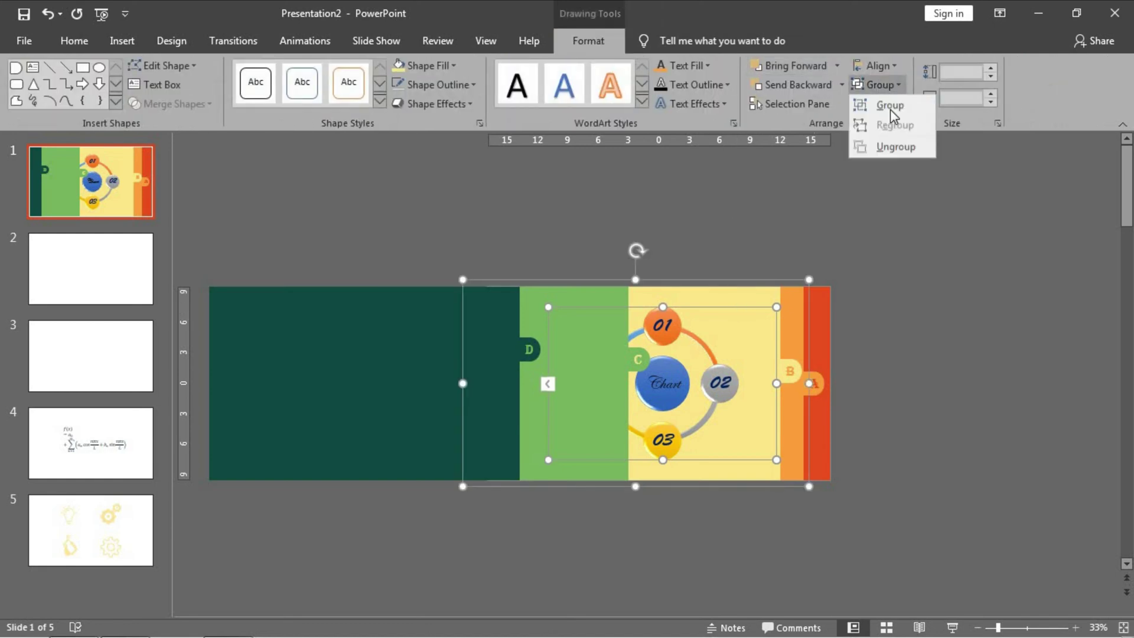
left_click(890, 110)
Slide the light green group right to leave a narrow pale yellow strip, and move the f(x) equation from slide 4 onto it.
left_click(597, 317)
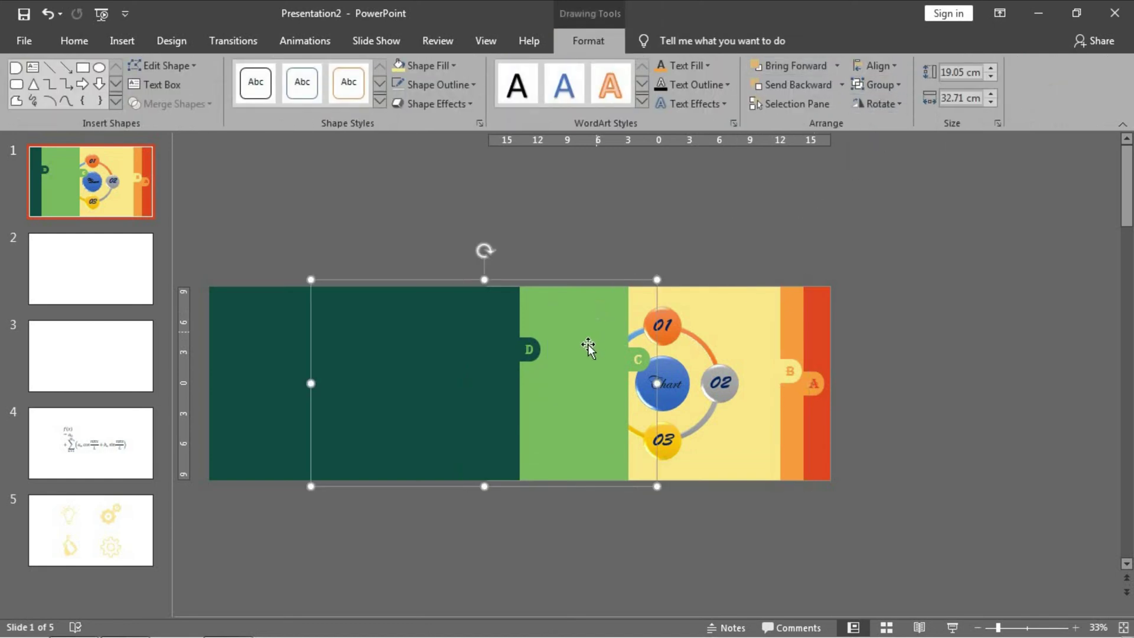
left_click_drag(626, 348, 710, 351)
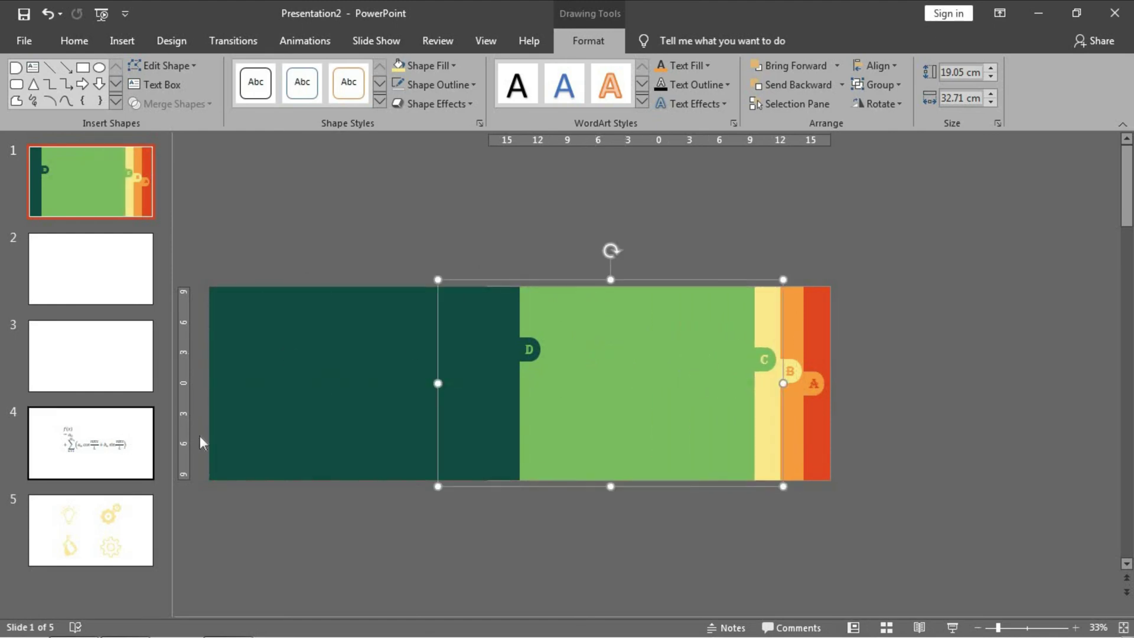
left_click(92, 443)
left_click(622, 369)
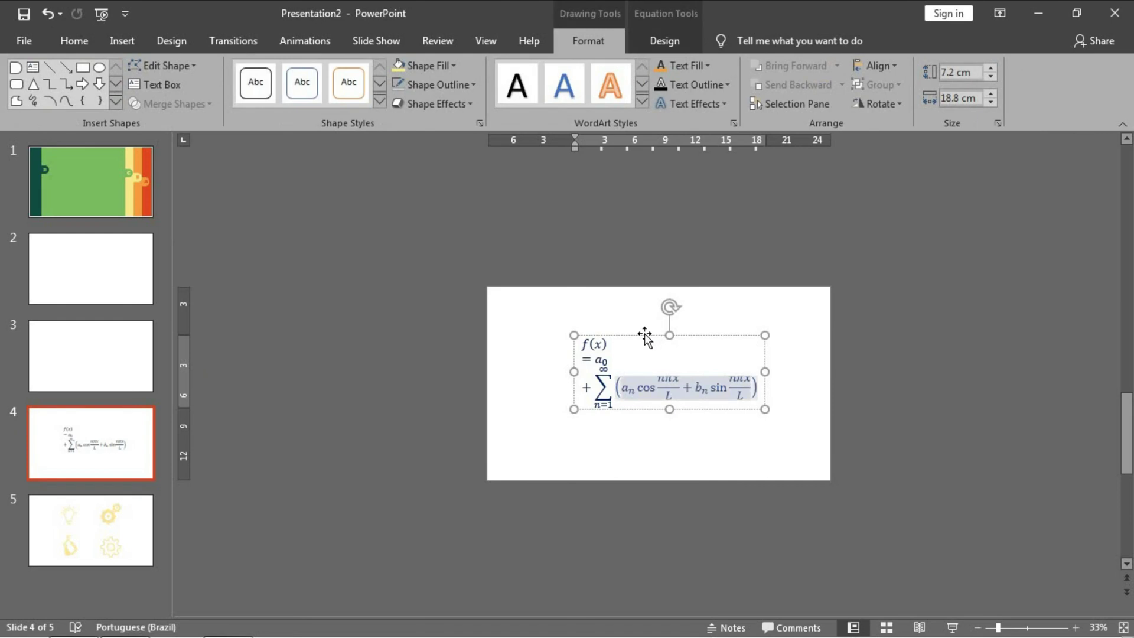
left_click(645, 335)
left_click(145, 213)
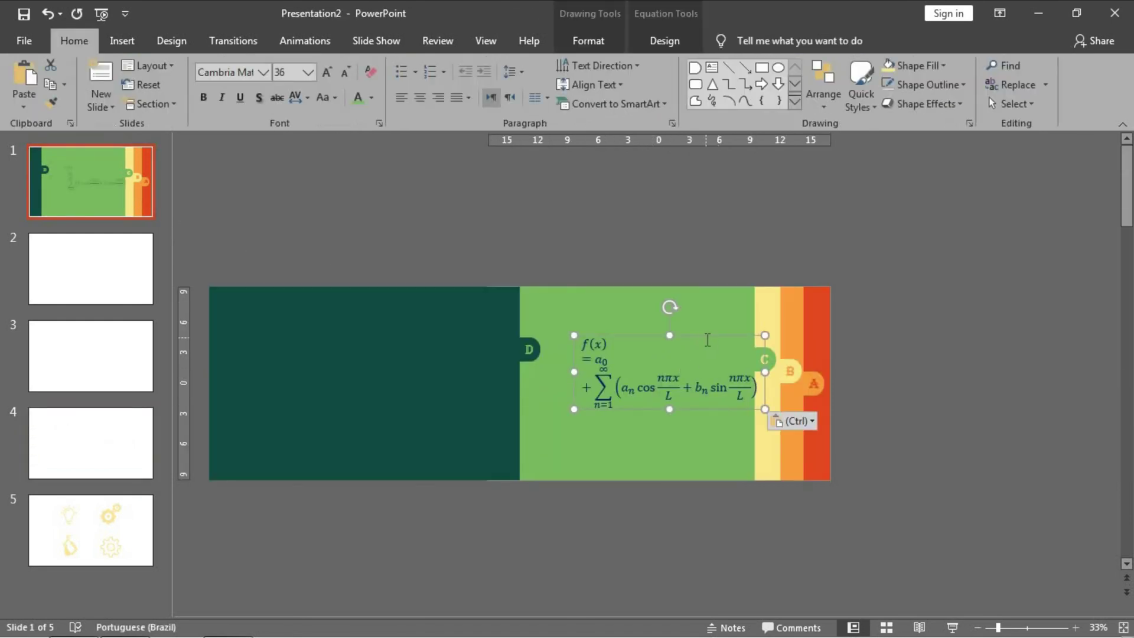
left_click_drag(703, 336, 675, 343)
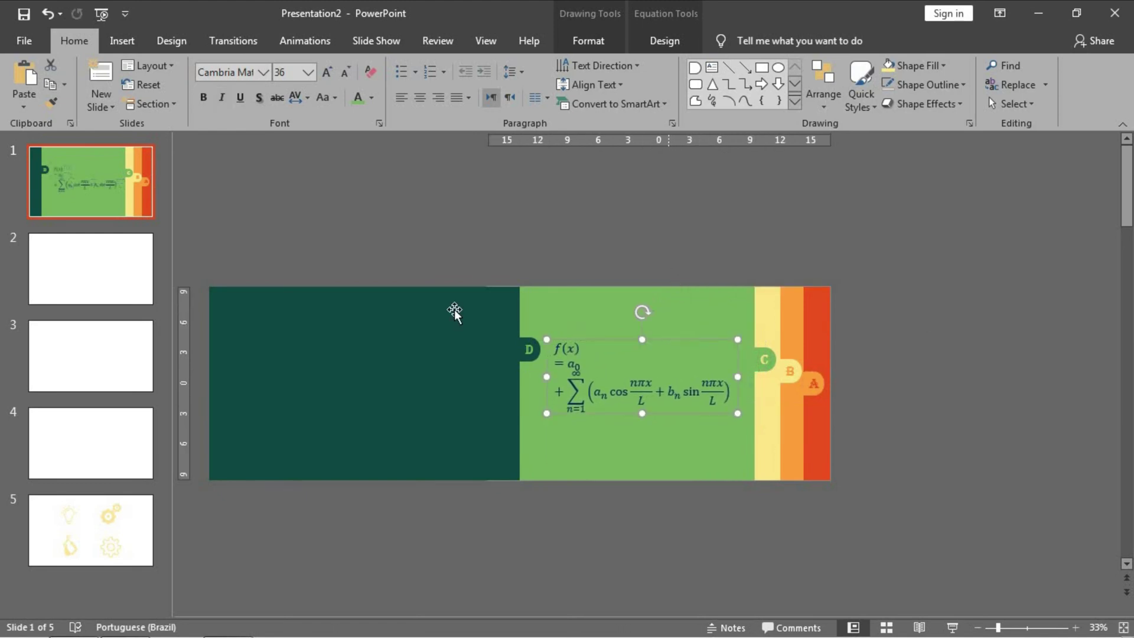
Shift the dark green group right over the equation's edge and send the equation backward behind it.
left_click(458, 382)
left_click_drag(459, 382, 484, 382)
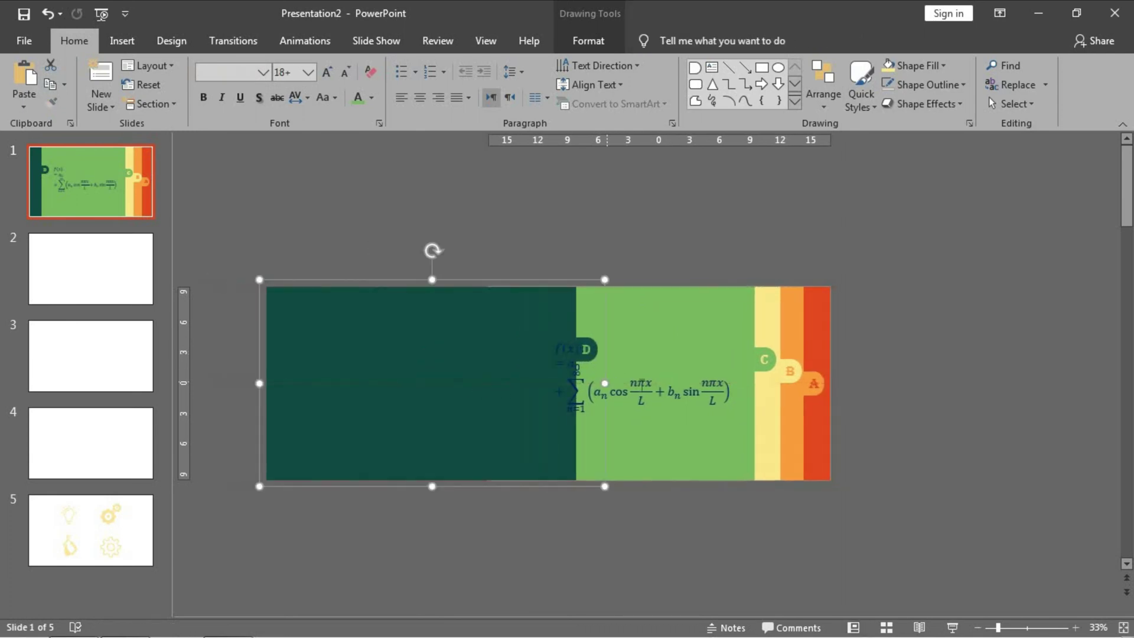
left_click(643, 386)
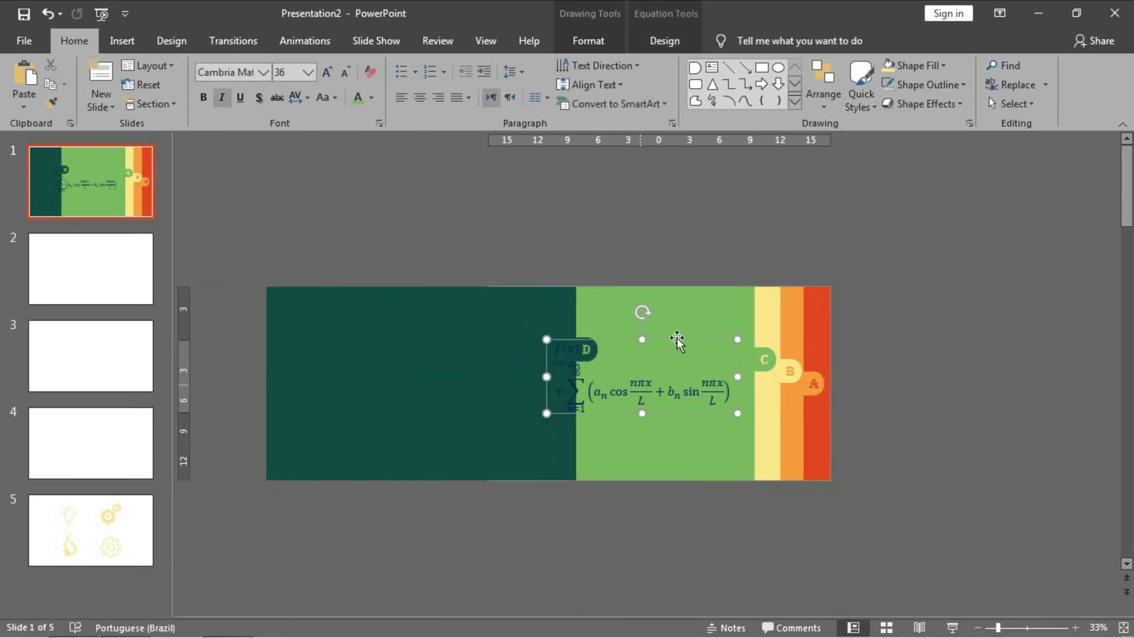
left_click(588, 40)
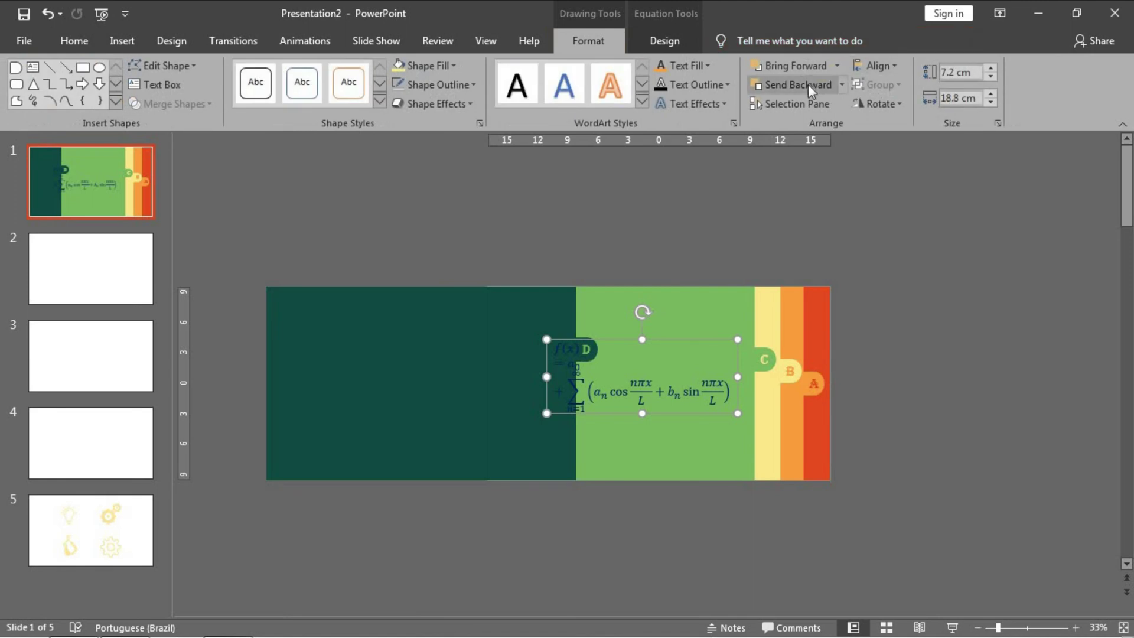
Group the equation with the light green panel.
left_click(703, 306, "shift")
left_click(874, 89)
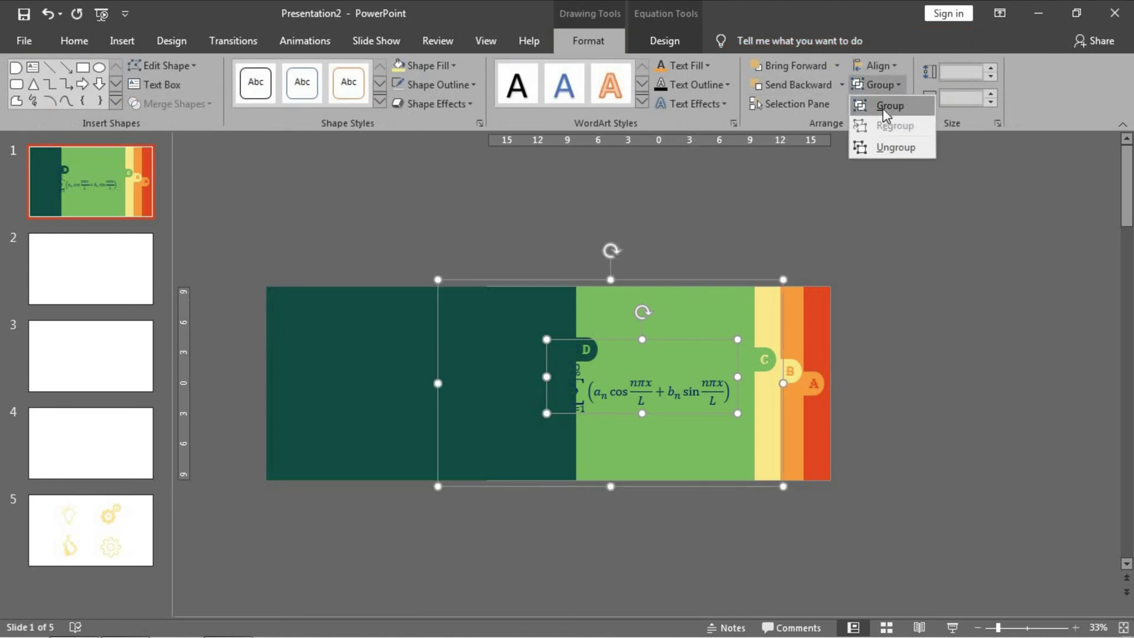
left_click(883, 105)
left_click(717, 186)
Slide the dark green group right to leave a narrow light green strip, and move the four icons from slide 5 onto it.
left_click(494, 342)
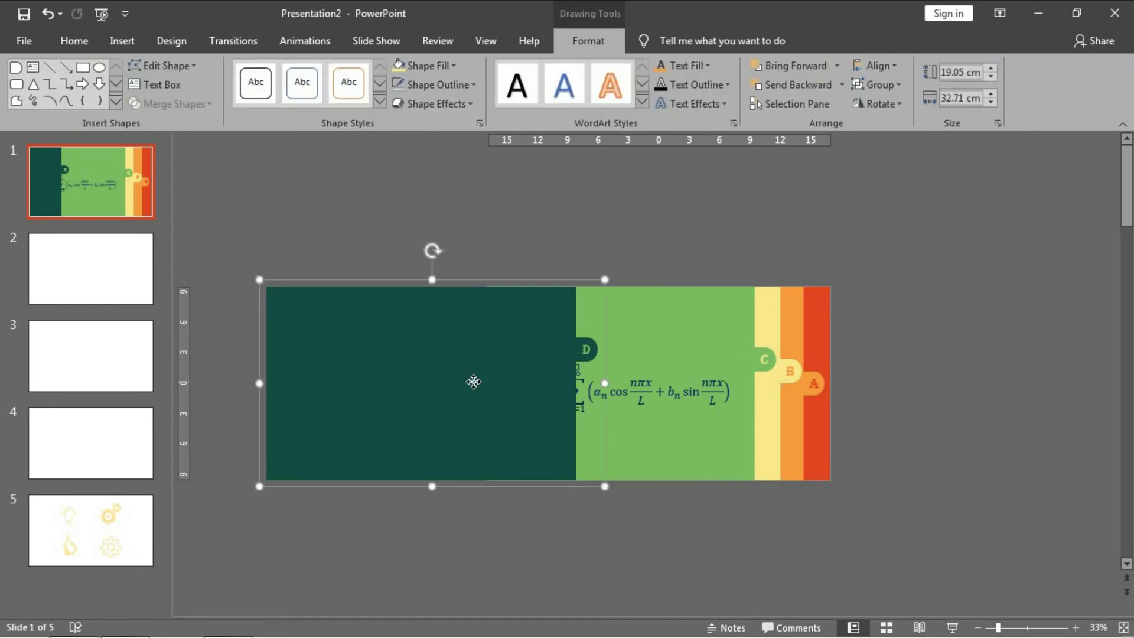
left_click_drag(478, 379, 581, 379)
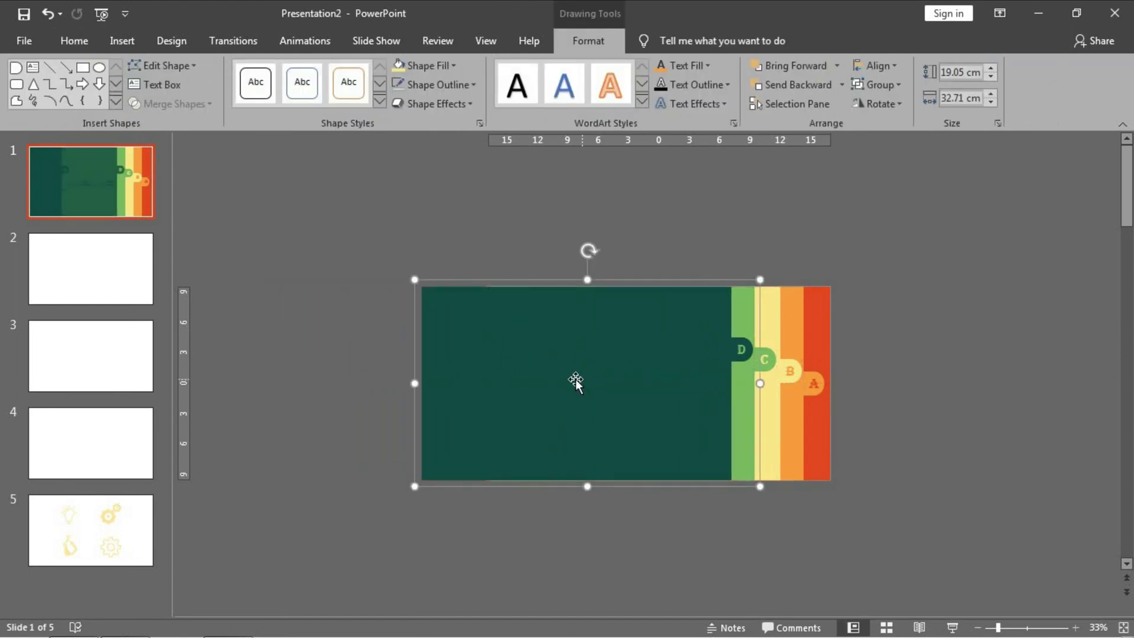
left_click(71, 519)
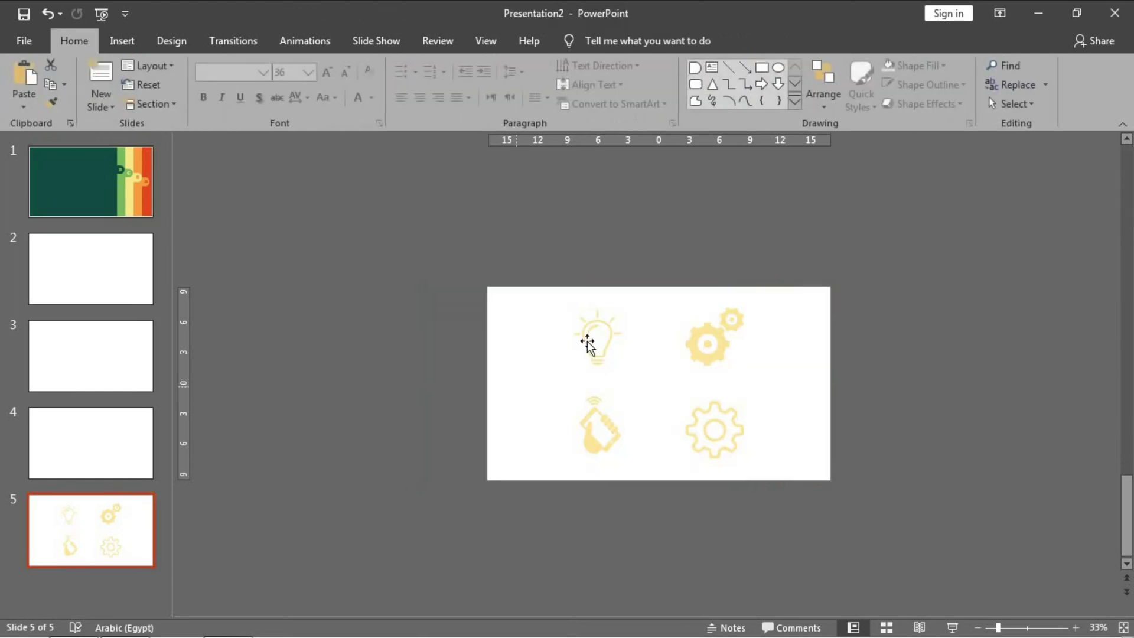
left_click(589, 340)
left_click_drag(588, 346, 620, 302)
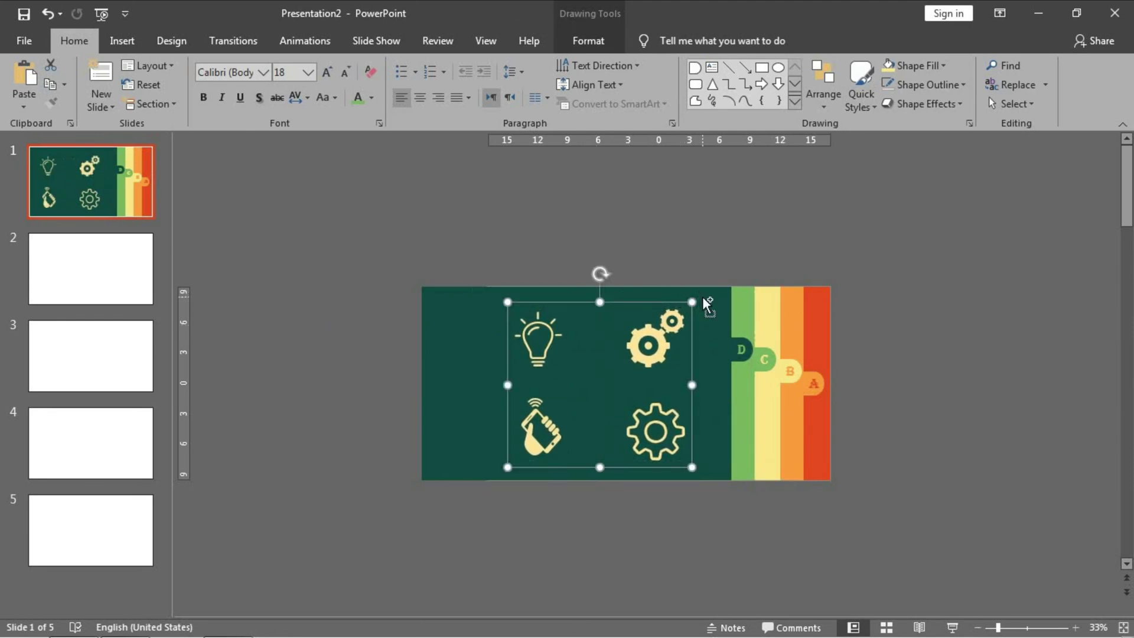
Group the four icons with the dark green panel.
left_click(709, 303, "shift")
left_click(582, 41)
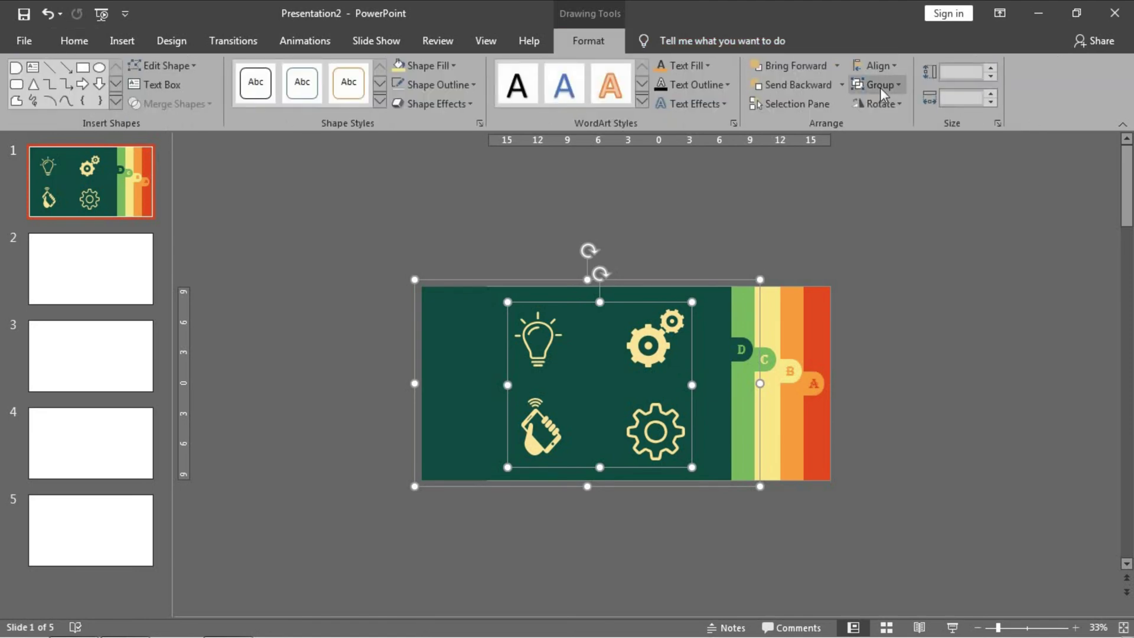
left_click(877, 84)
left_click(891, 112)
Delete the emptied slides 2 to 5, keeping only the panel slide.
left_click(127, 284)
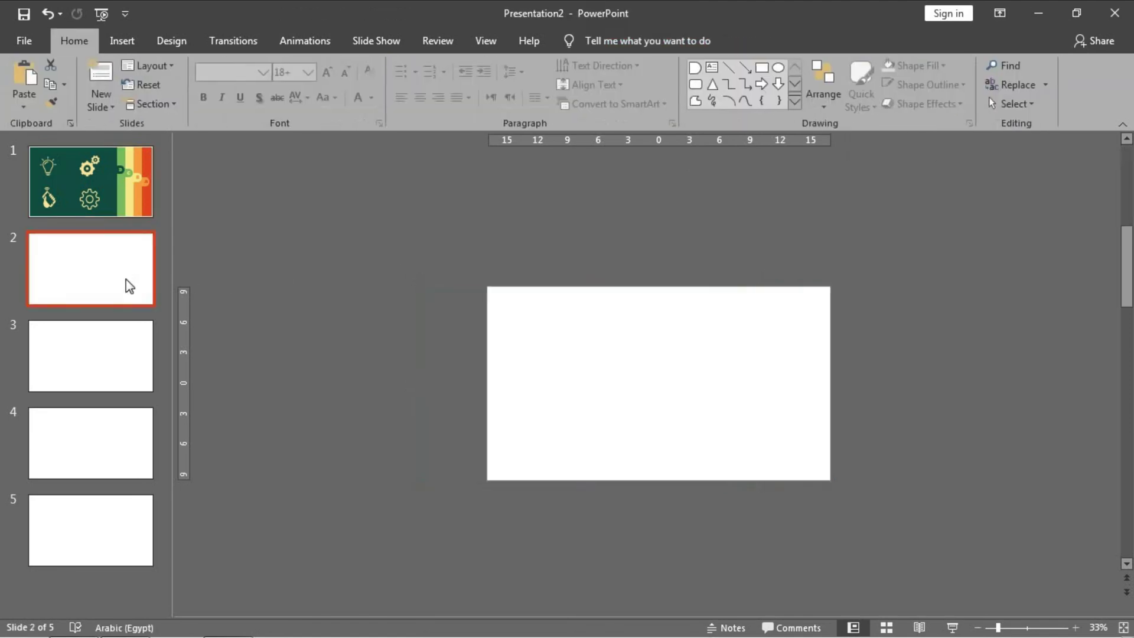
key("Delete")
key("Delete")
key("Delete")
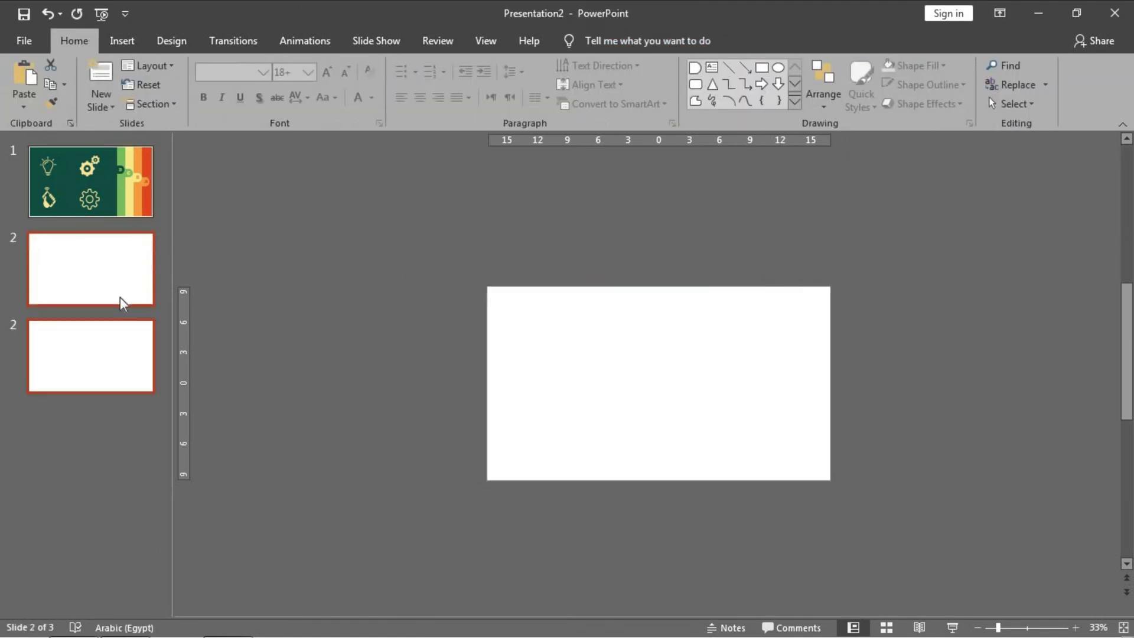
key("Delete")
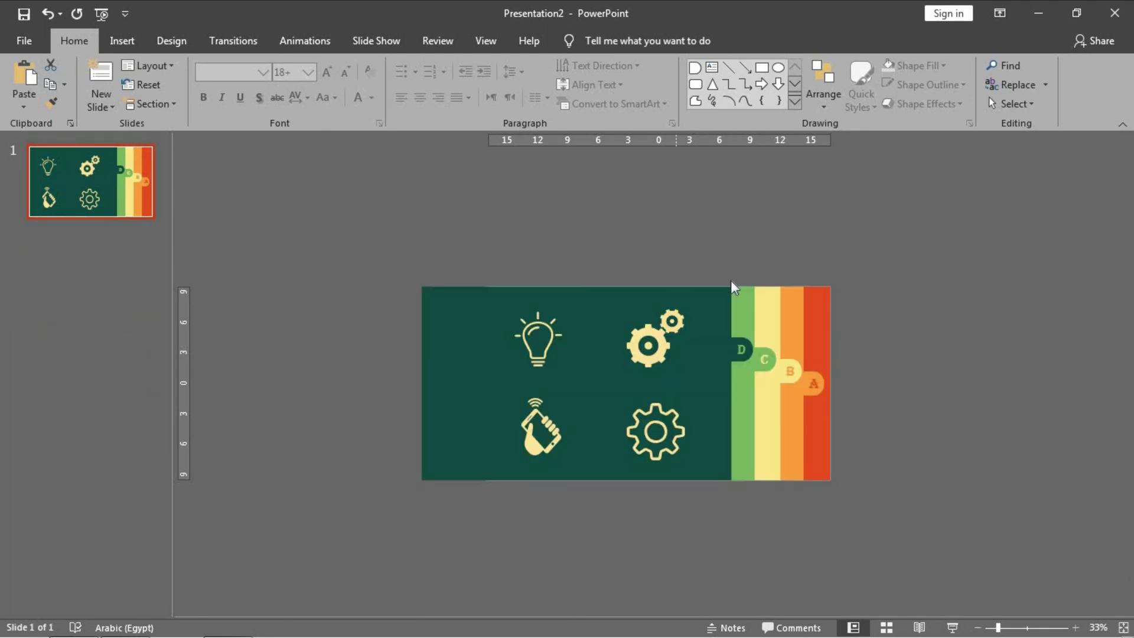
Move the orange, pale yellow, light green and dark green groups together to the left, exposing the red panel and its welcome text.
left_click(791, 329)
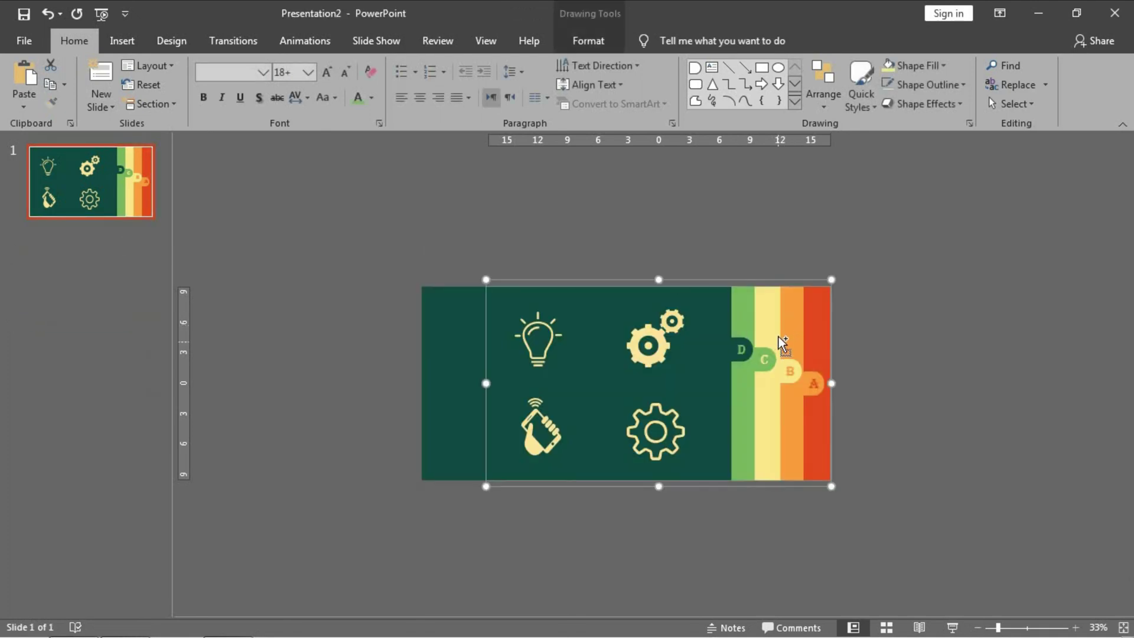
left_click(763, 352)
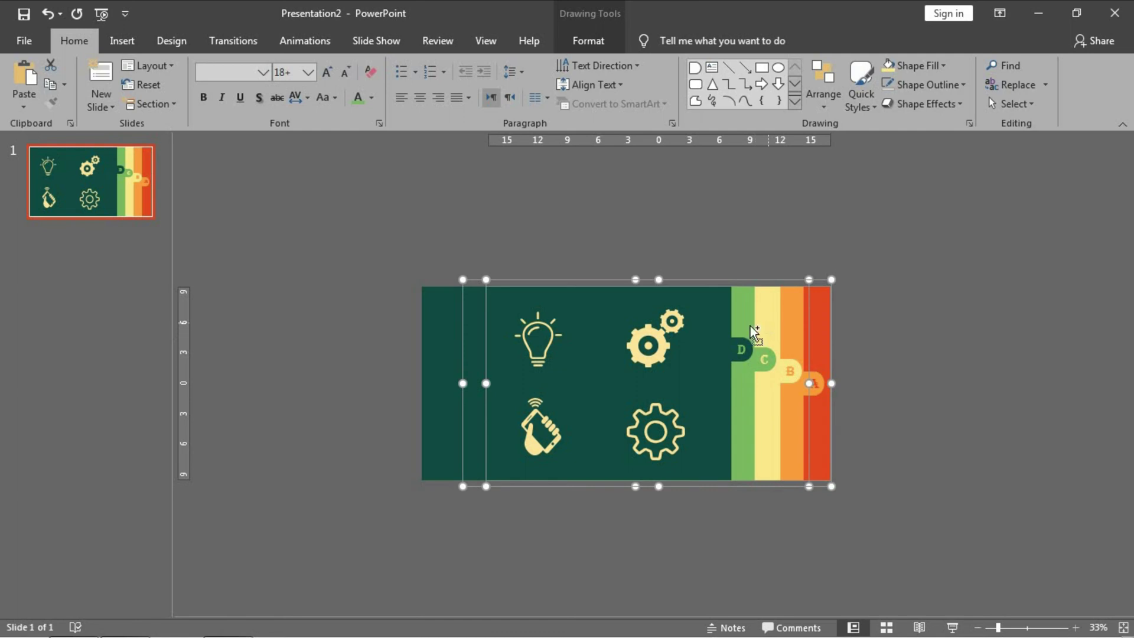
left_click(754, 332, "shift")
left_click(784, 332, "shift")
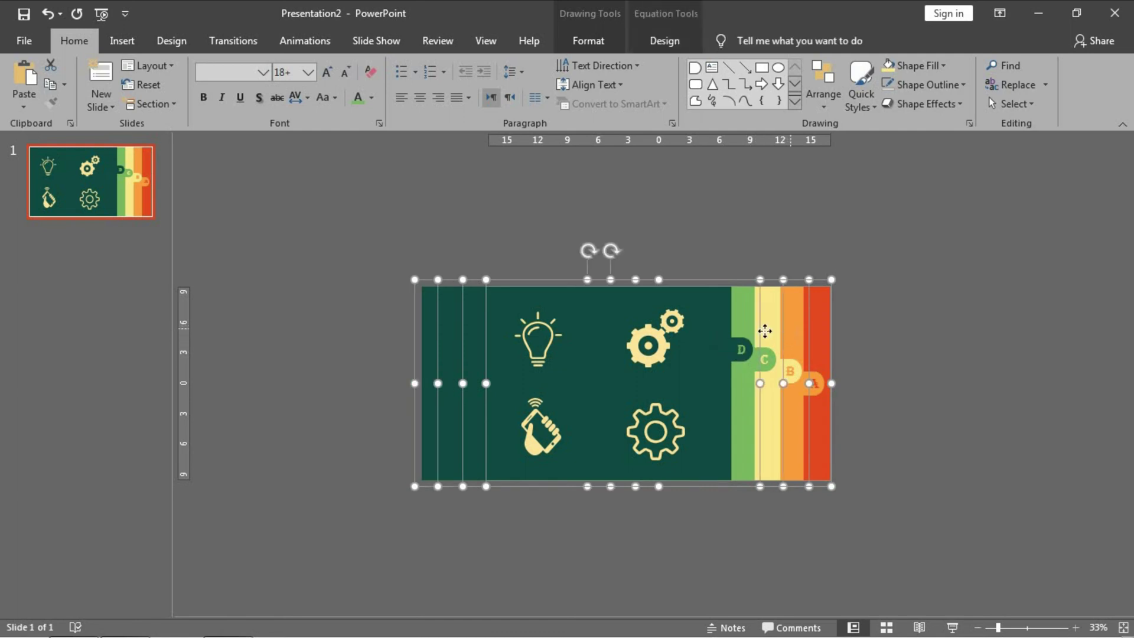
left_click_drag(765, 331, 572, 336)
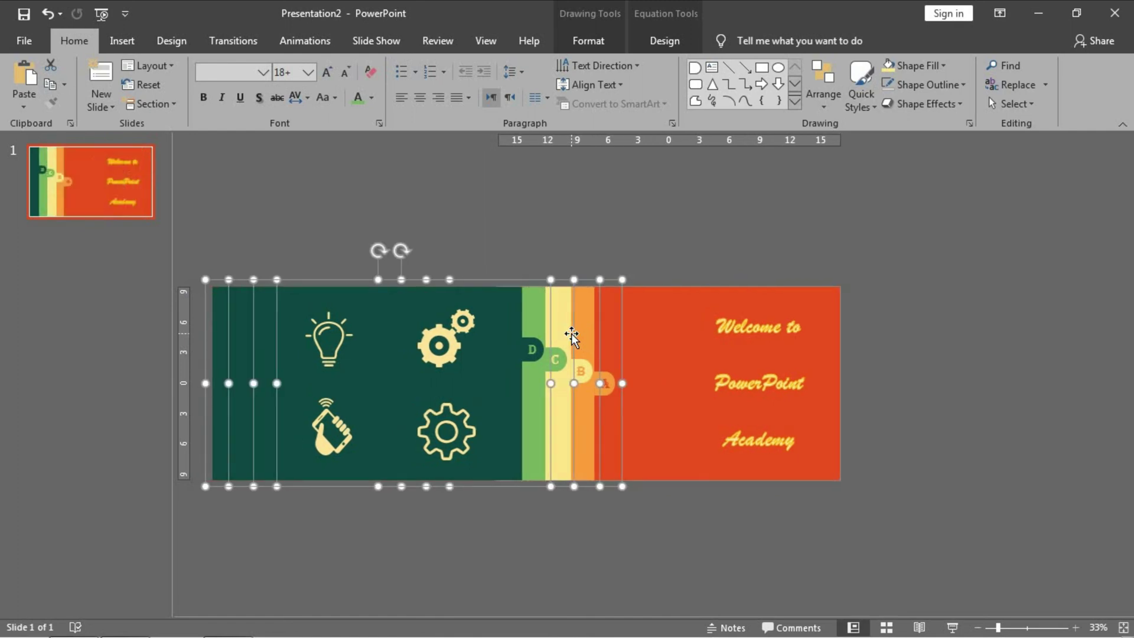
left_click(635, 230)
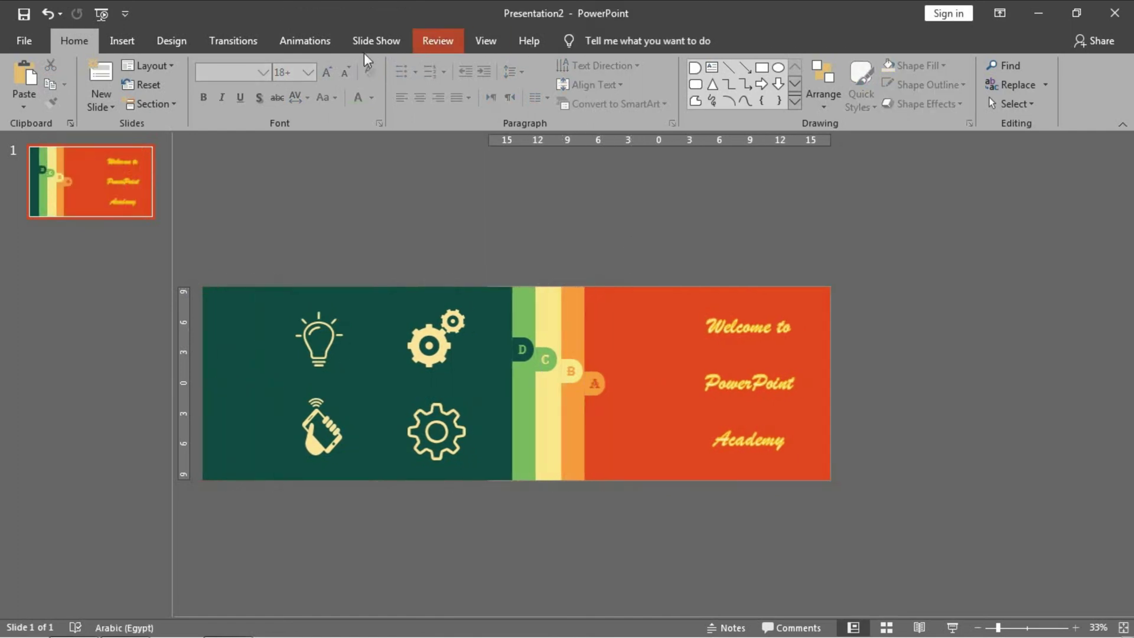
Show the Animation Pane and add a Lines motion path animation to the orange group with tab A.
left_click(305, 49)
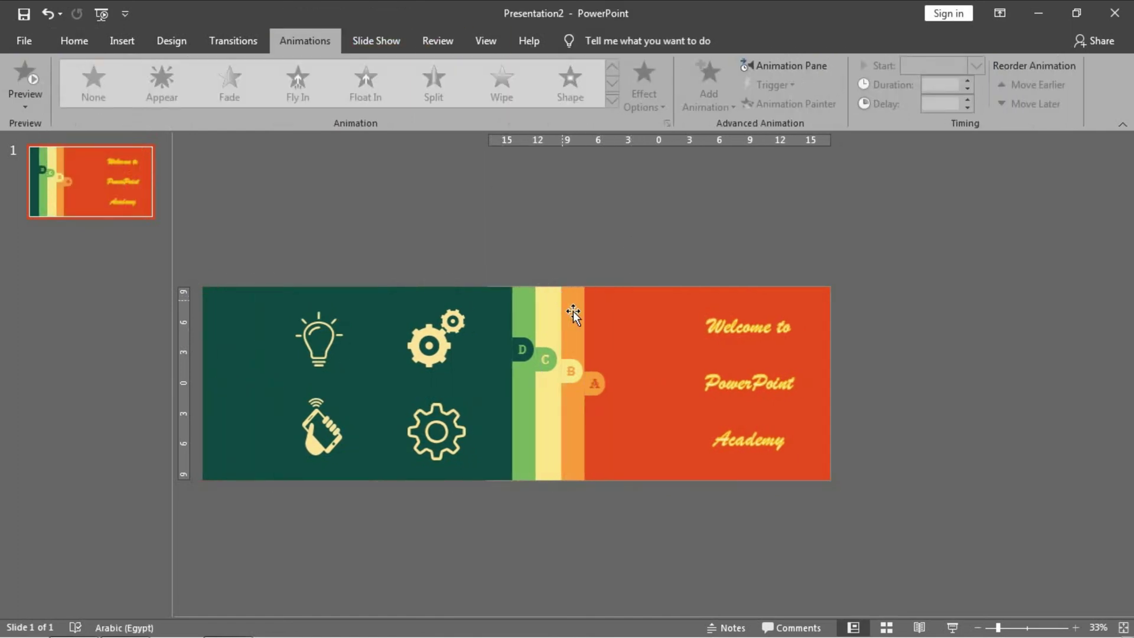
left_click(810, 68)
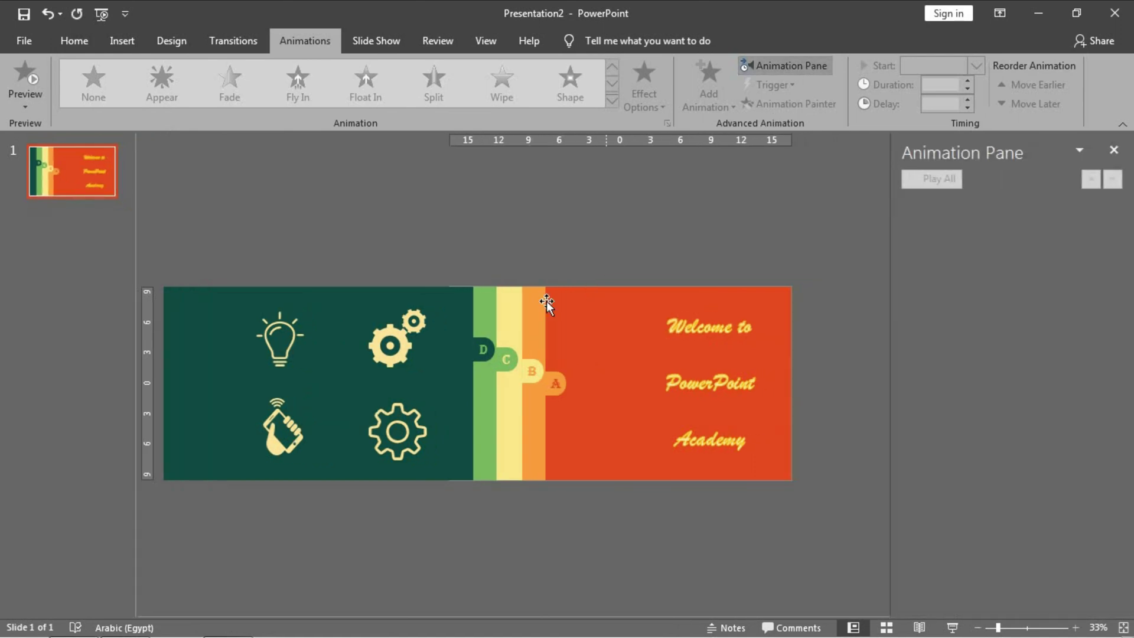
left_click(542, 306)
left_click(732, 97)
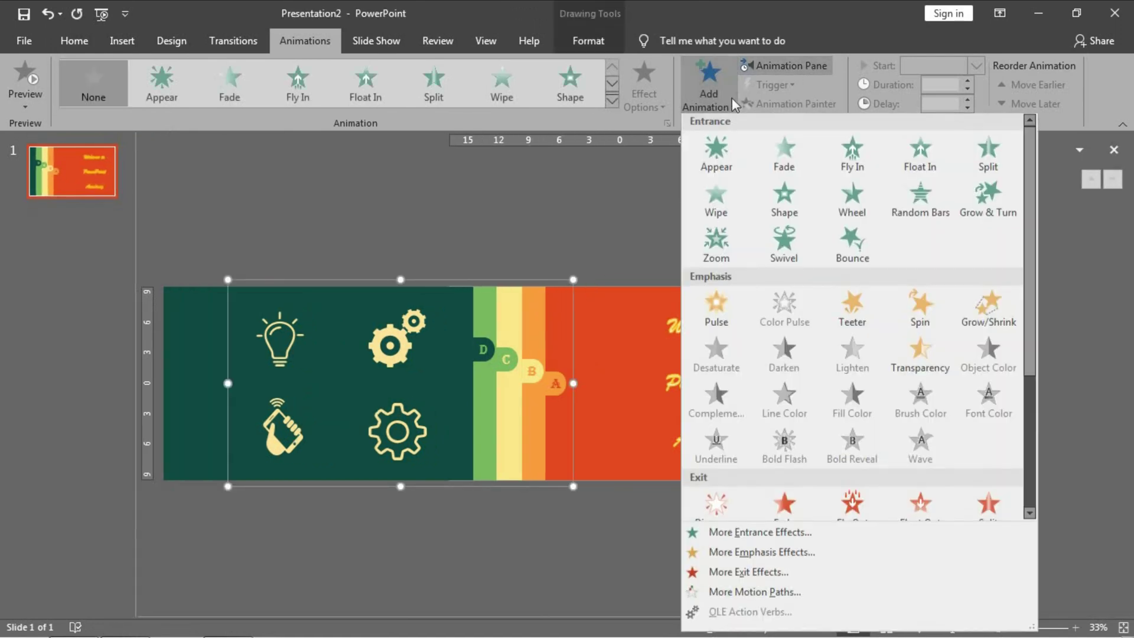
scroll(715, 274, "down", 3)
left_click(716, 451)
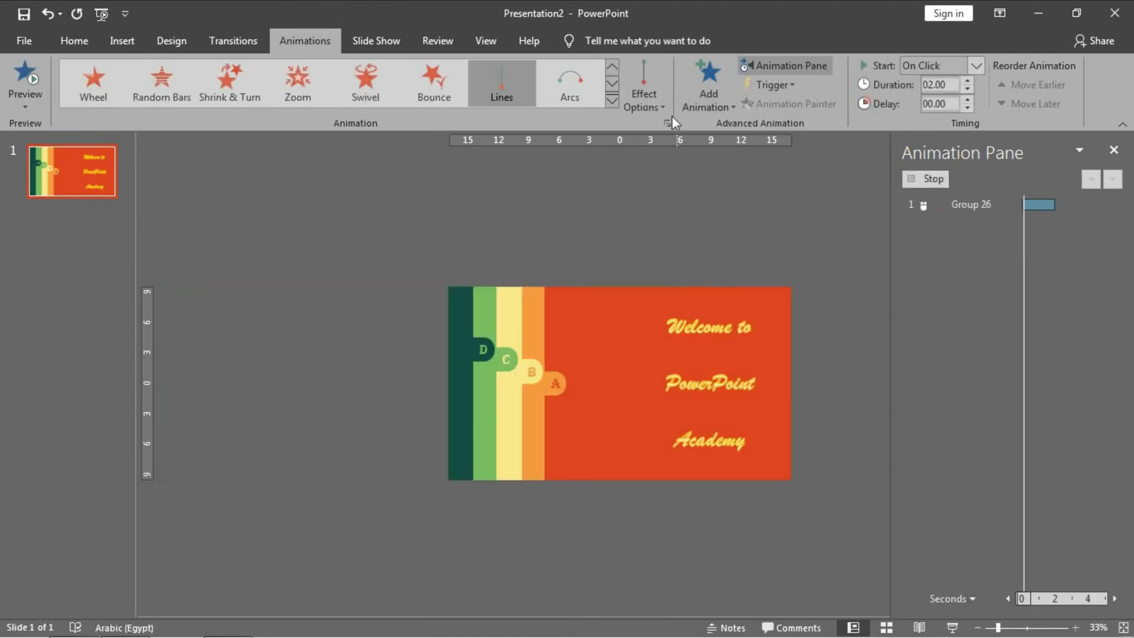
Set the orange group's motion path direction to Right and extend its end until tab A reaches near the slide's right edge.
left_click(646, 92)
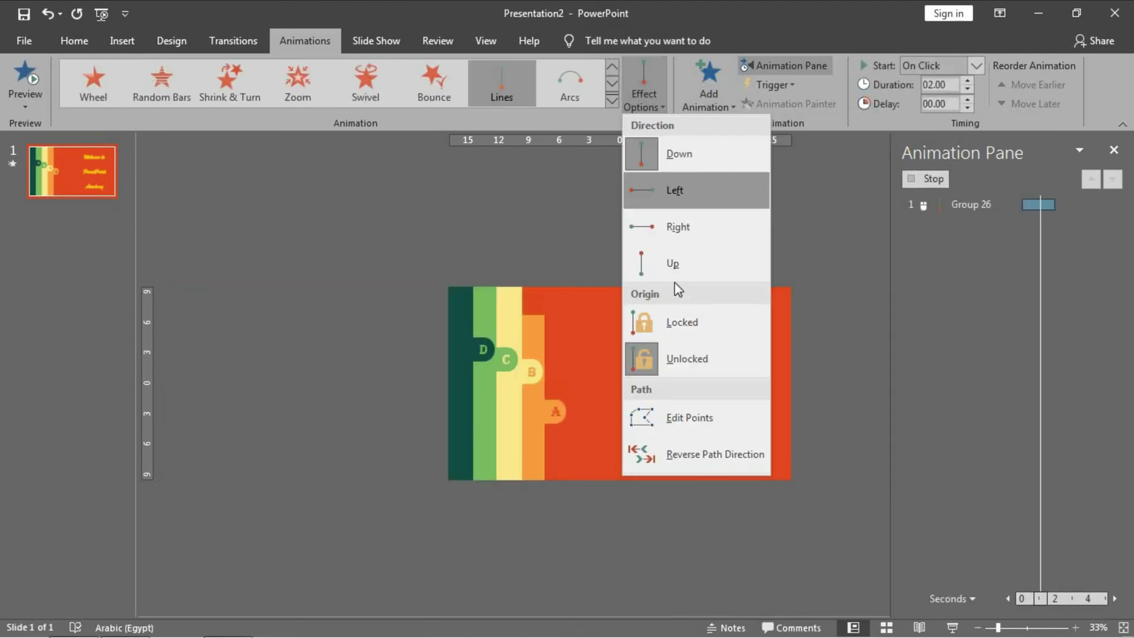
left_click(656, 228)
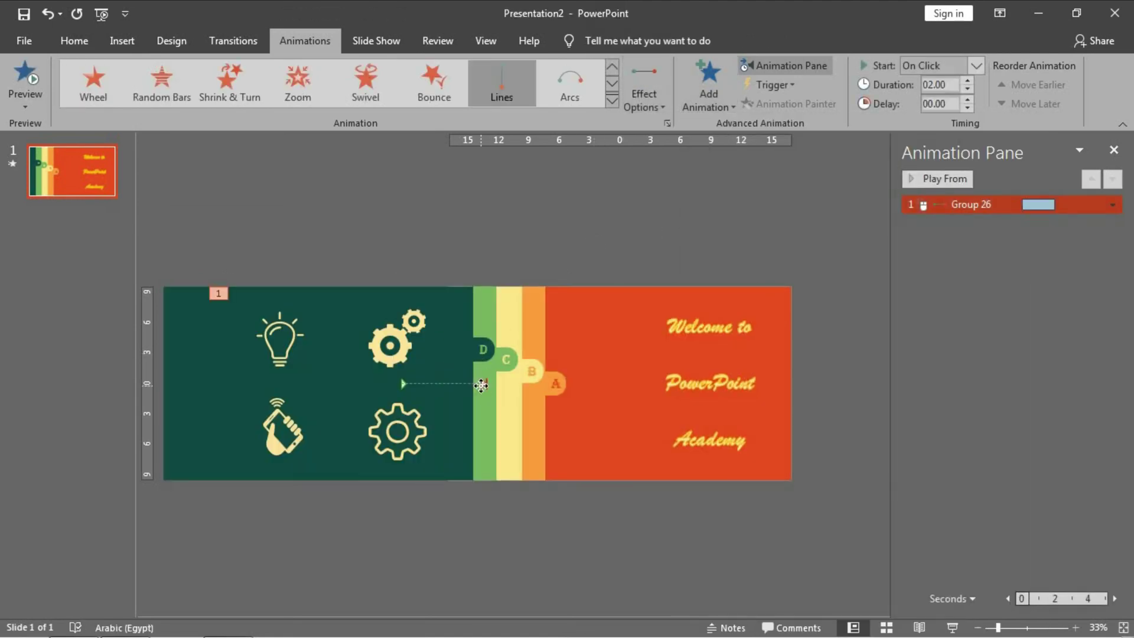
left_click_drag(482, 385, 628, 383)
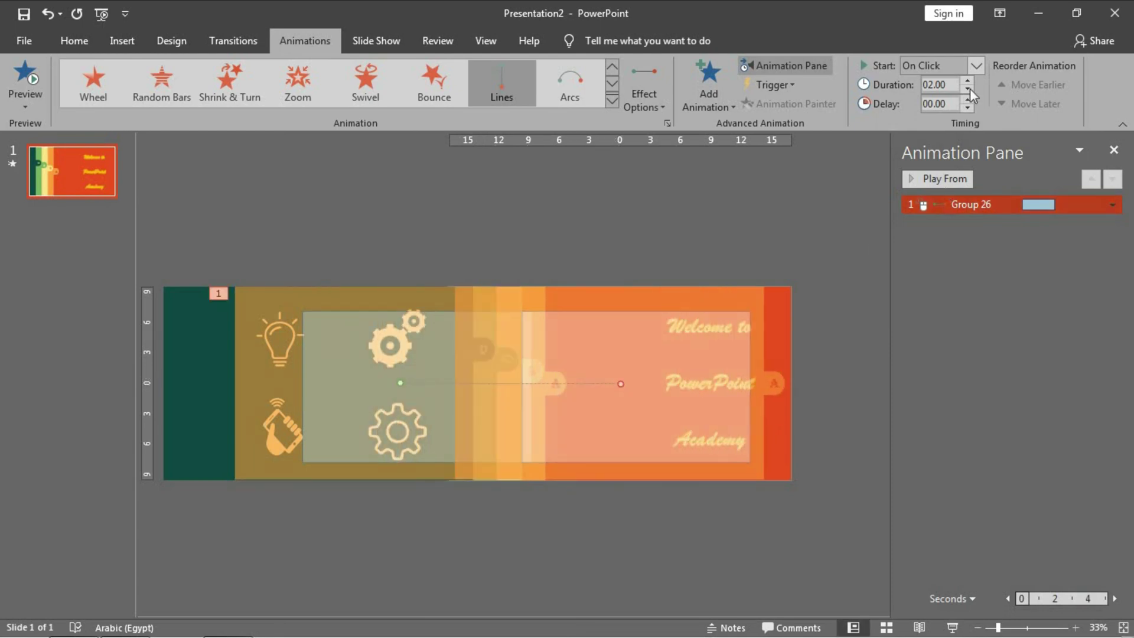
Set the orange group's motion path to start After Previous, with its smooth start at 0 seconds.
left_click(975, 66)
left_click(956, 117)
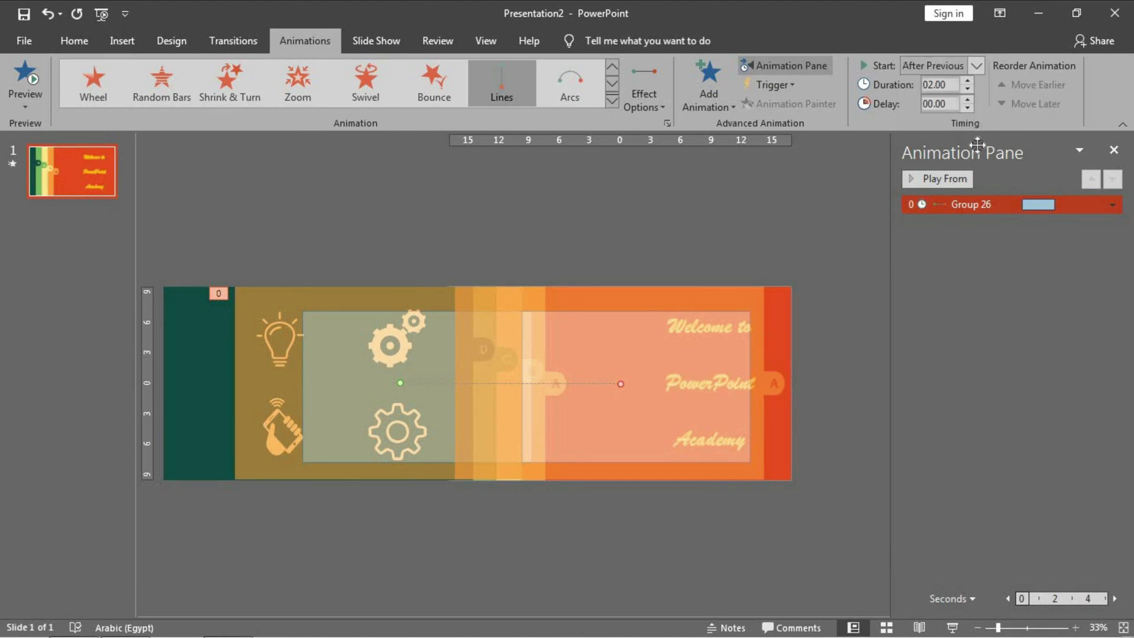
double_click(997, 204)
left_click(548, 257)
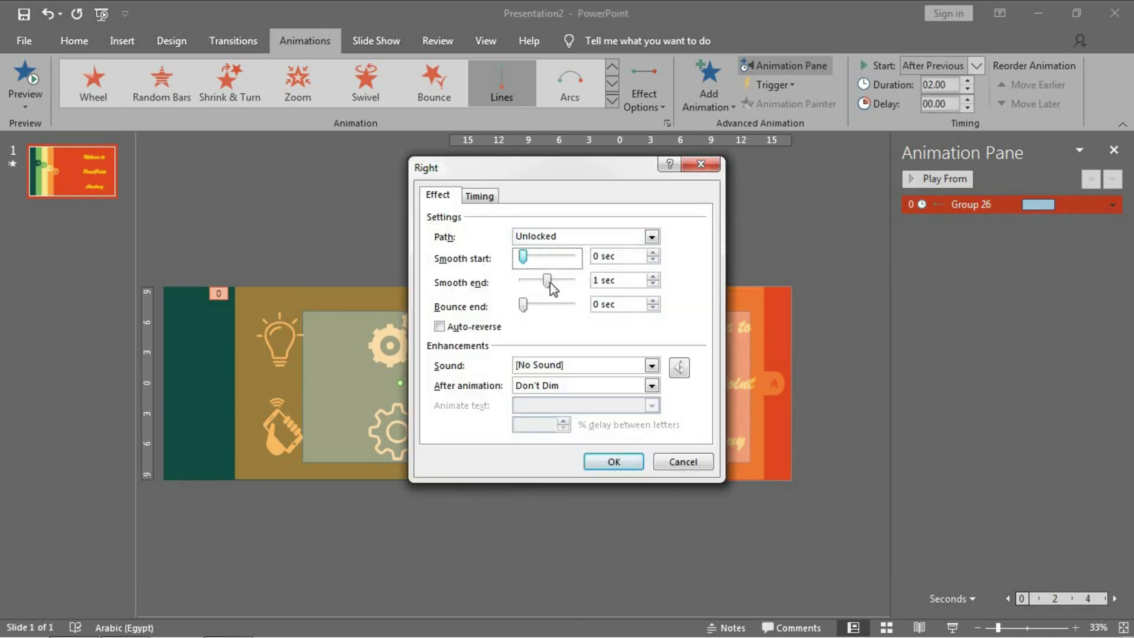
left_click(624, 463)
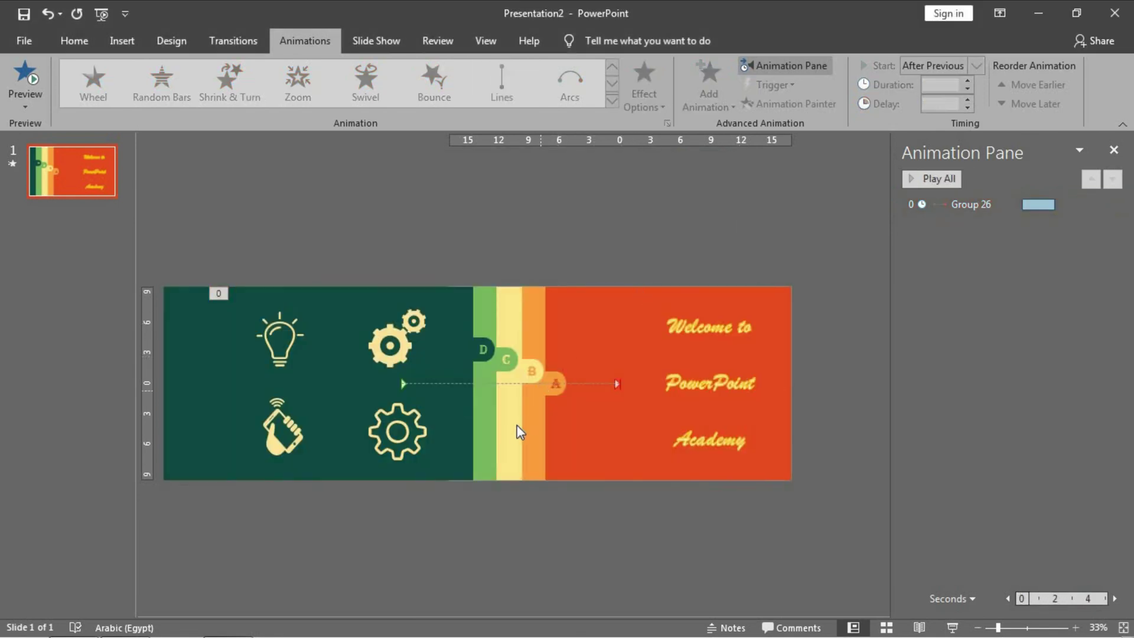
Copy the orange group's animation to the pale yellow group with Animation Painter and preview the slide.
left_click(545, 417)
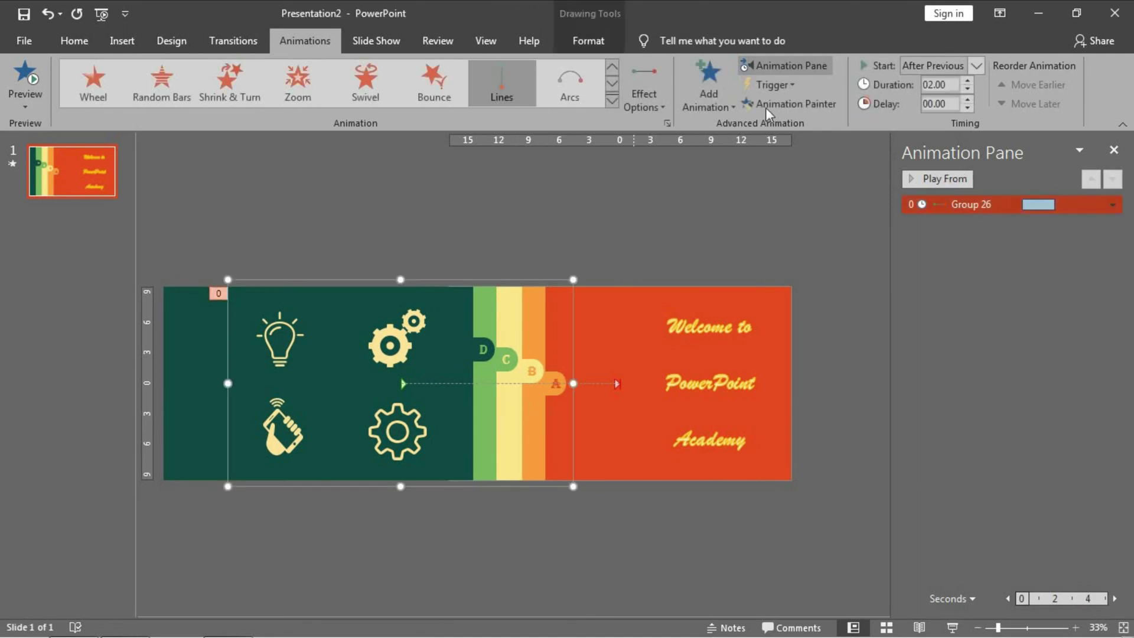
left_click(511, 417)
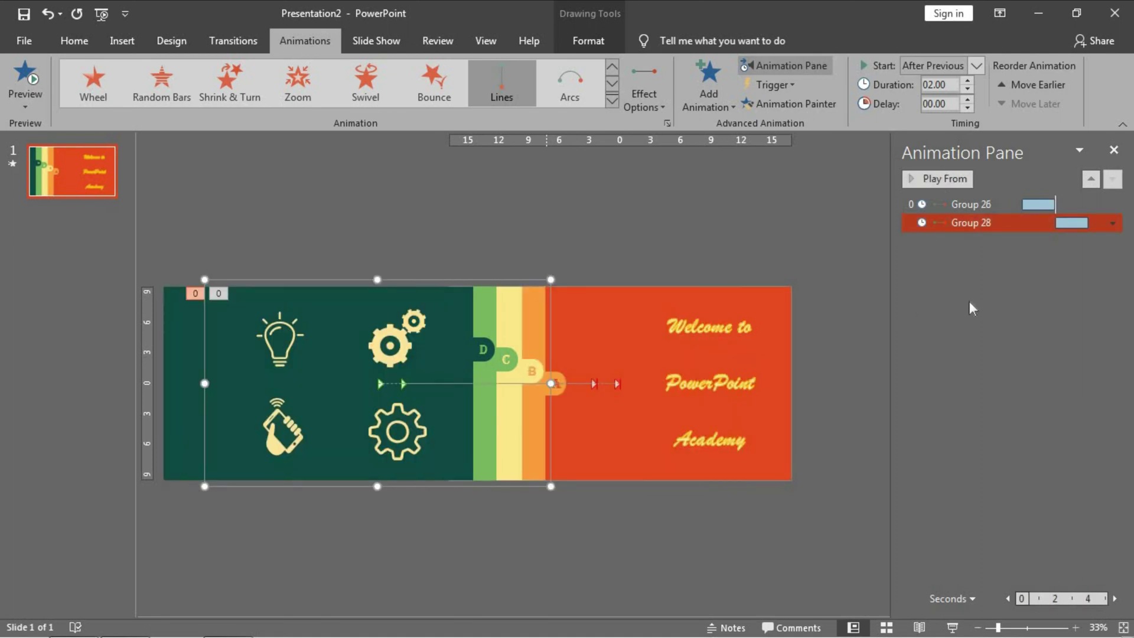
left_click(24, 79)
Copy the pale yellow group's animation to the light green group with Animation Painter and preview it.
left_click(513, 321)
left_click(513, 298)
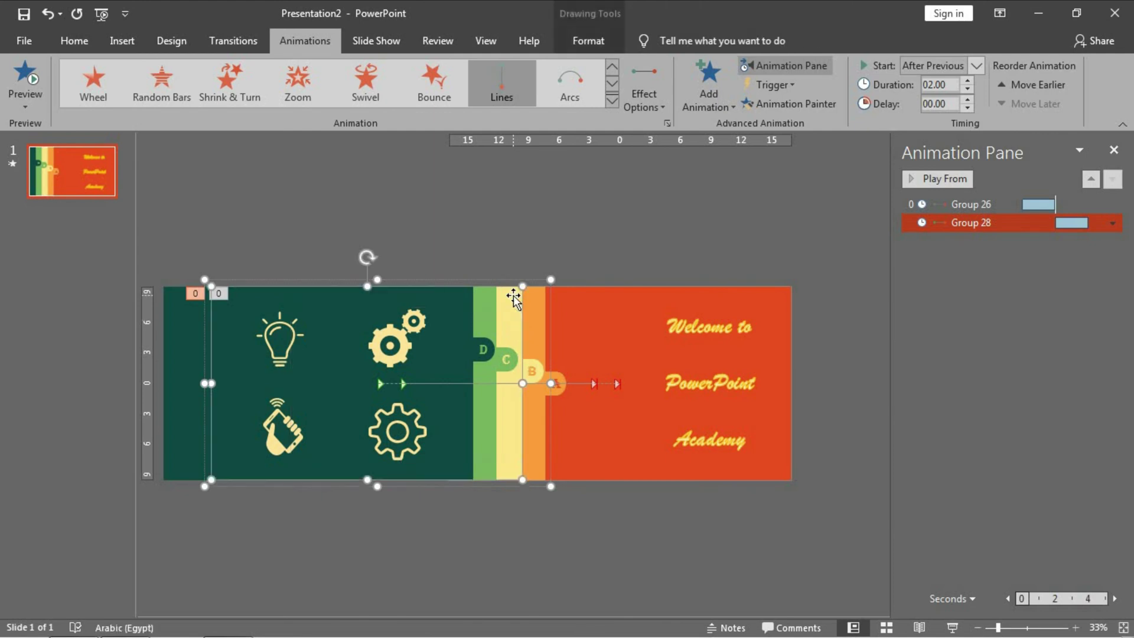
left_click(747, 109)
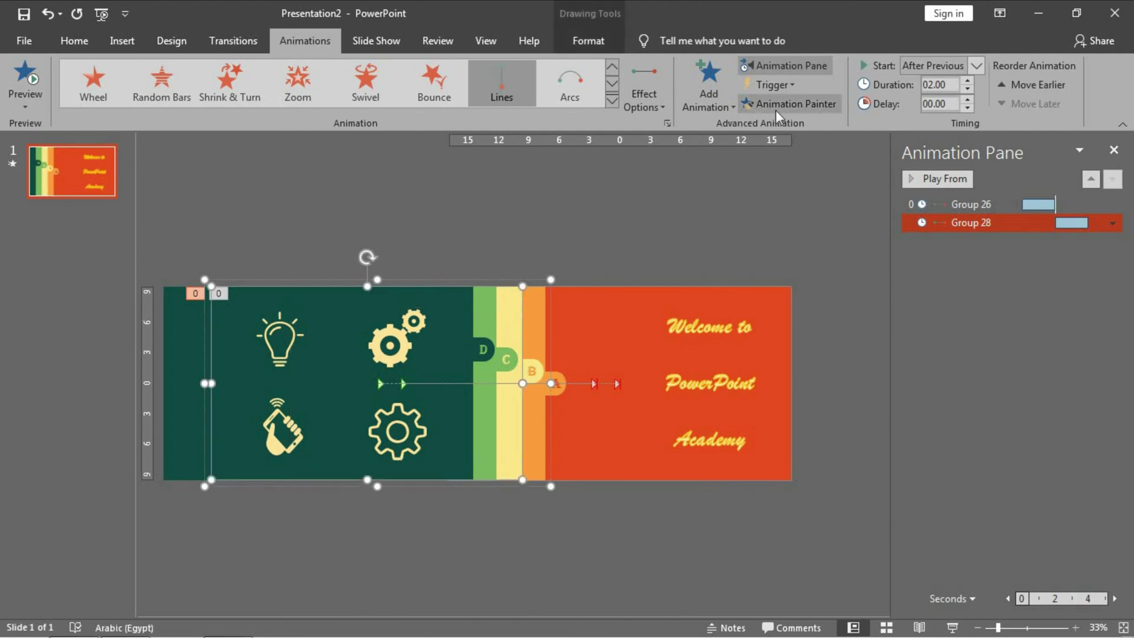
left_click(488, 304)
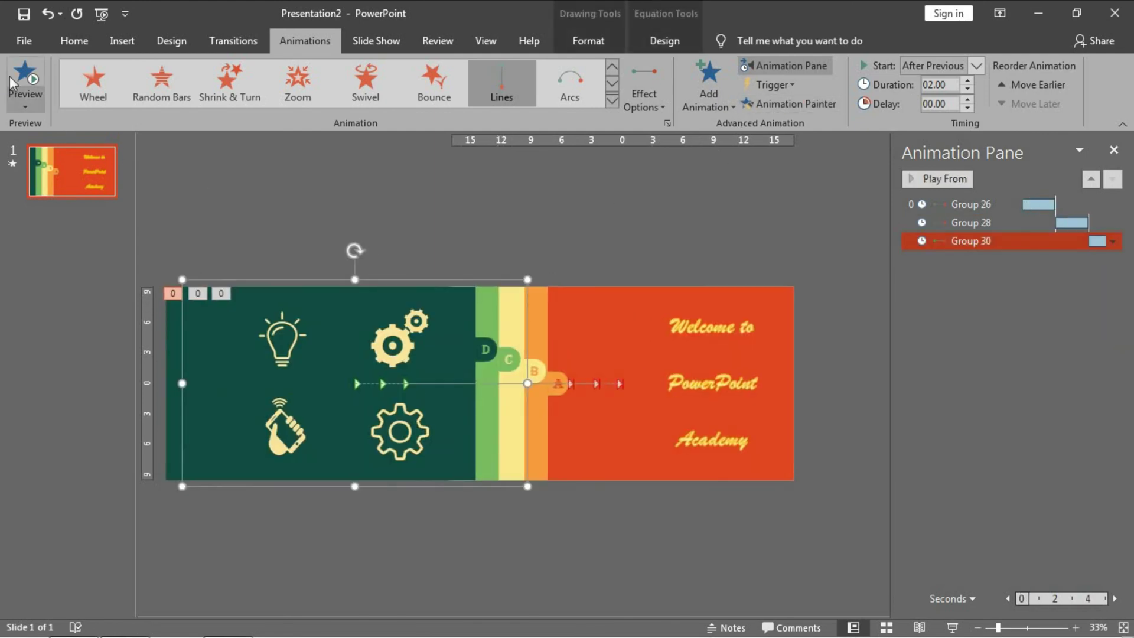
left_click(12, 82)
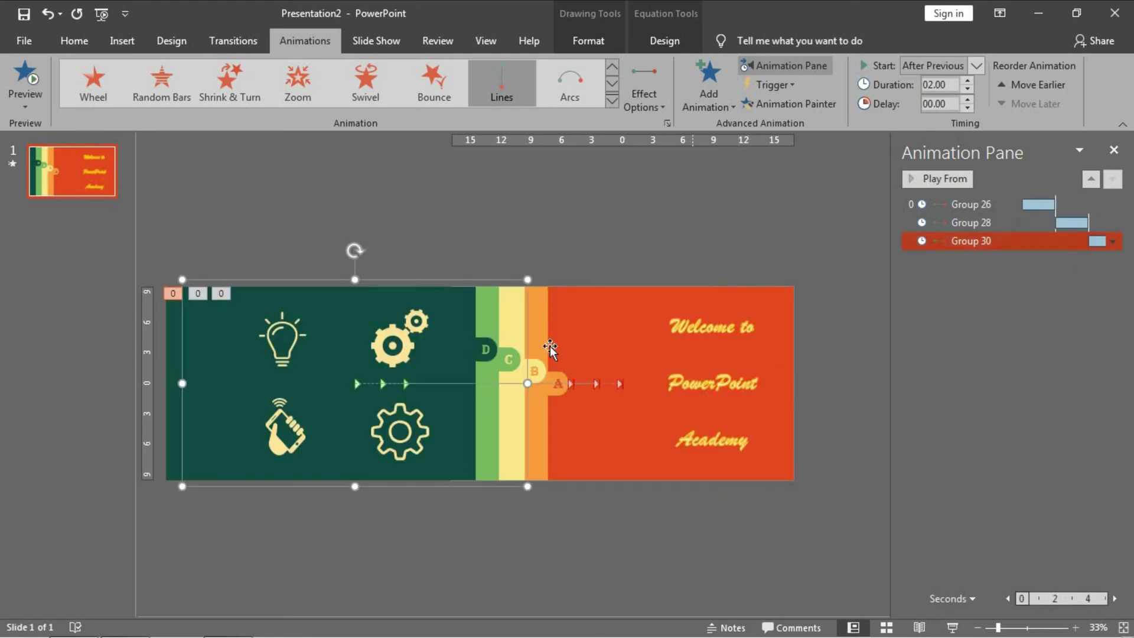
Copy the light green group's animation to the dark green group with Animation Painter and preview the sequence.
left_click(488, 415)
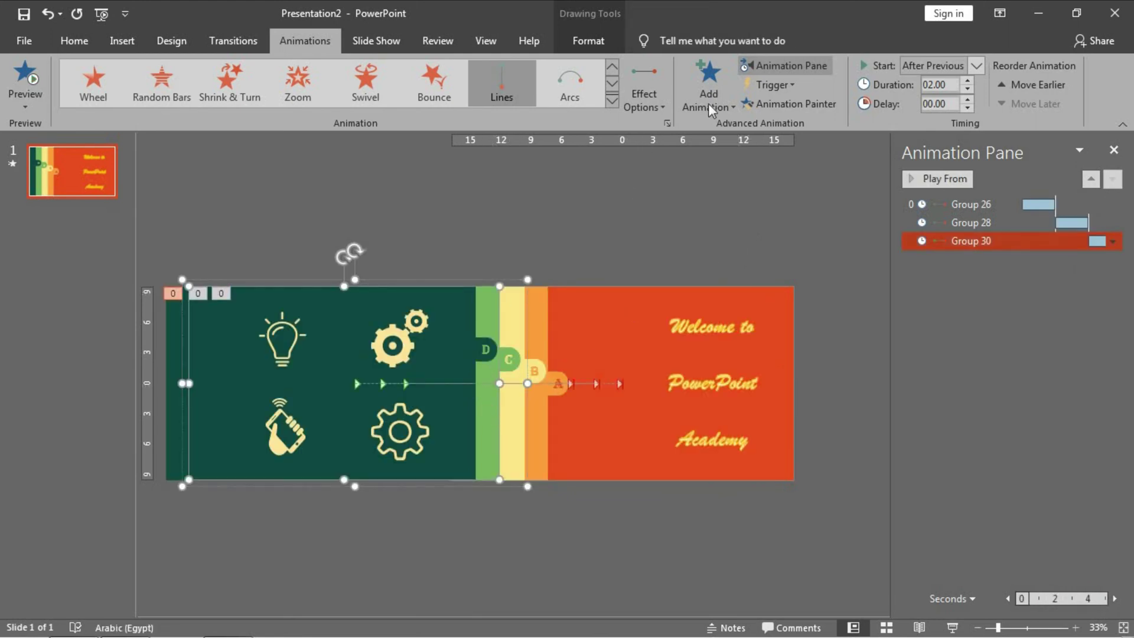
left_click(451, 308)
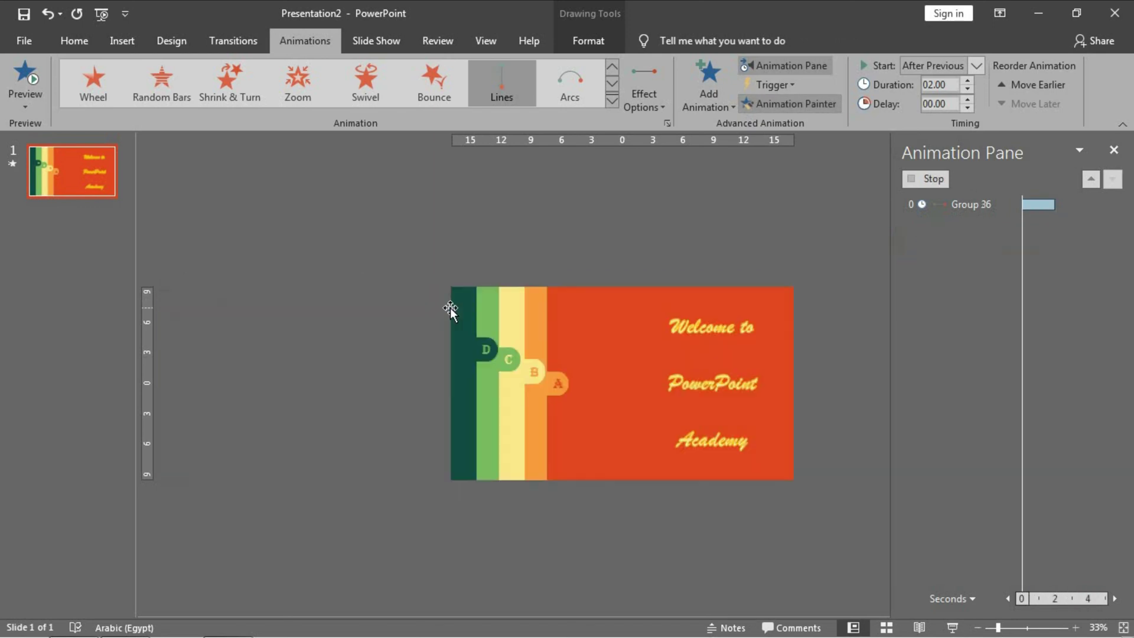
left_click(23, 83)
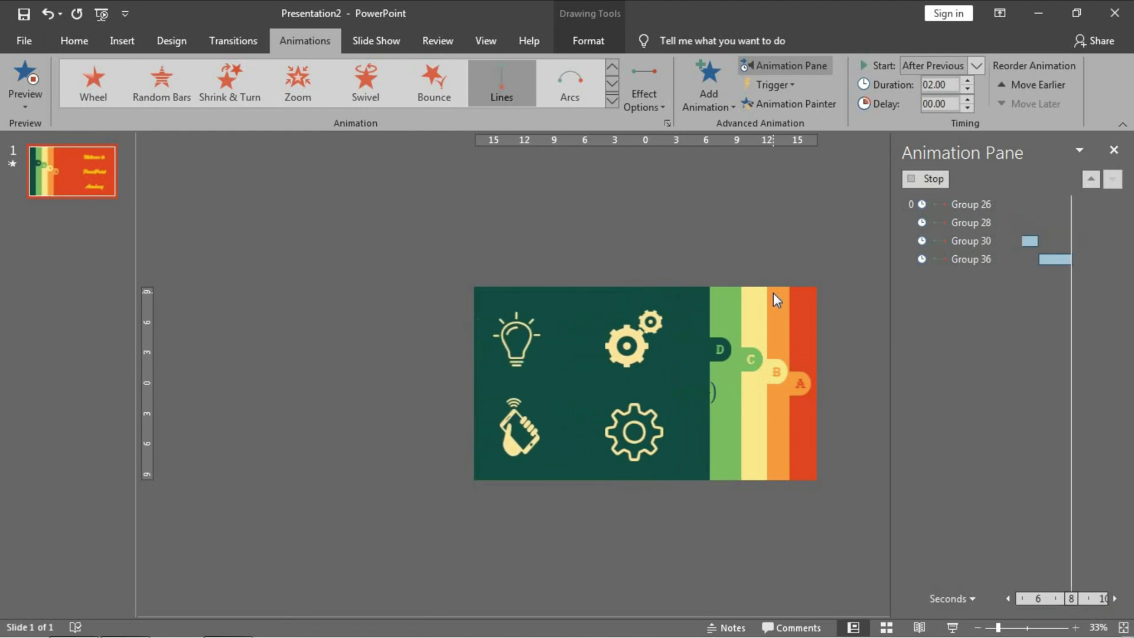
Set a 1-second delay on the motion paths of the pale yellow, light green and dark green groups.
left_click(949, 206)
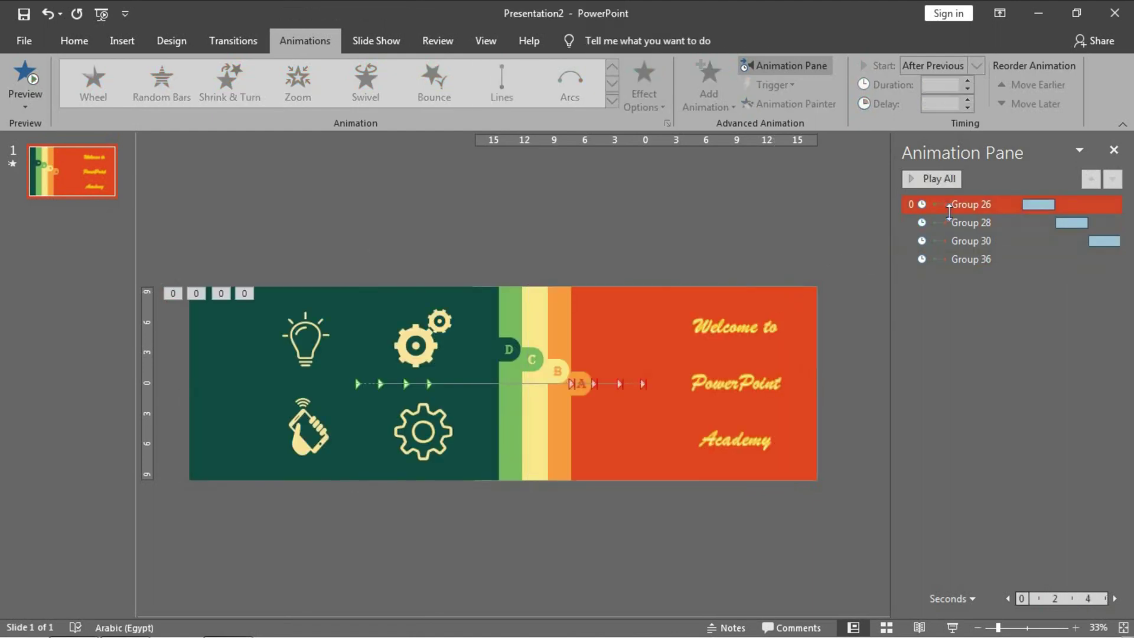
left_click(971, 258, "ctrl")
left_click(974, 222)
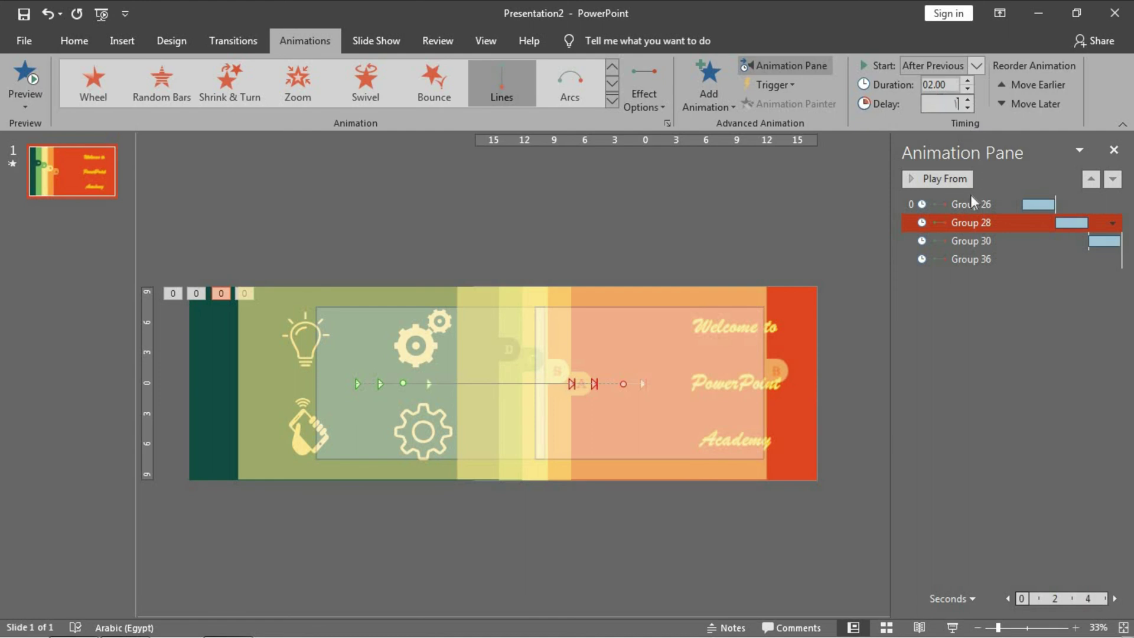
left_click(958, 240)
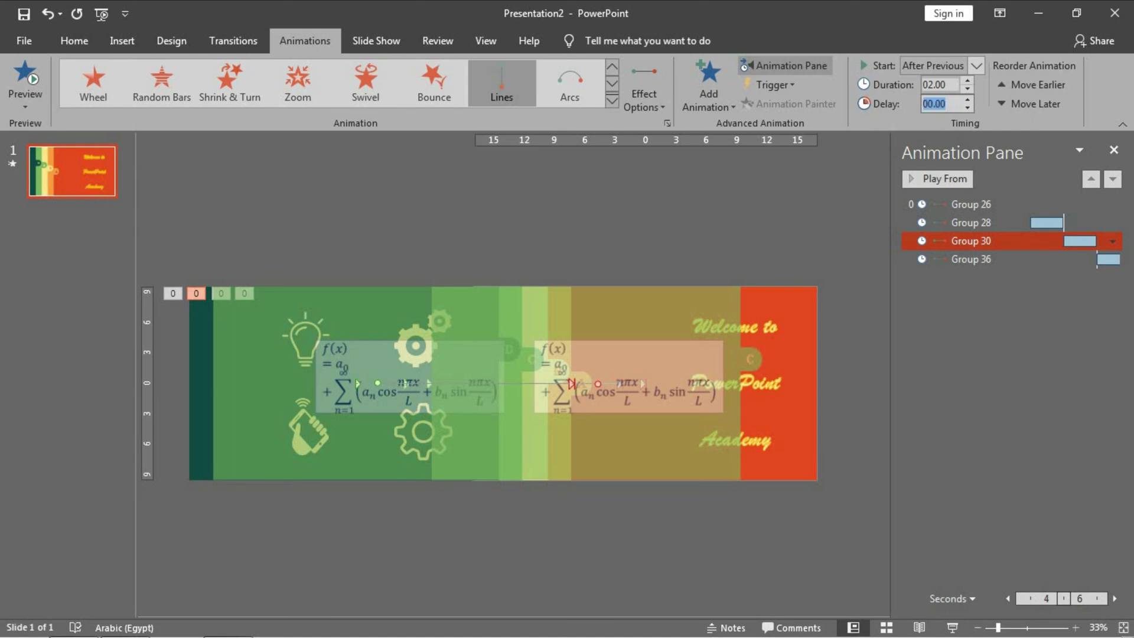
type("1")
left_click(958, 259)
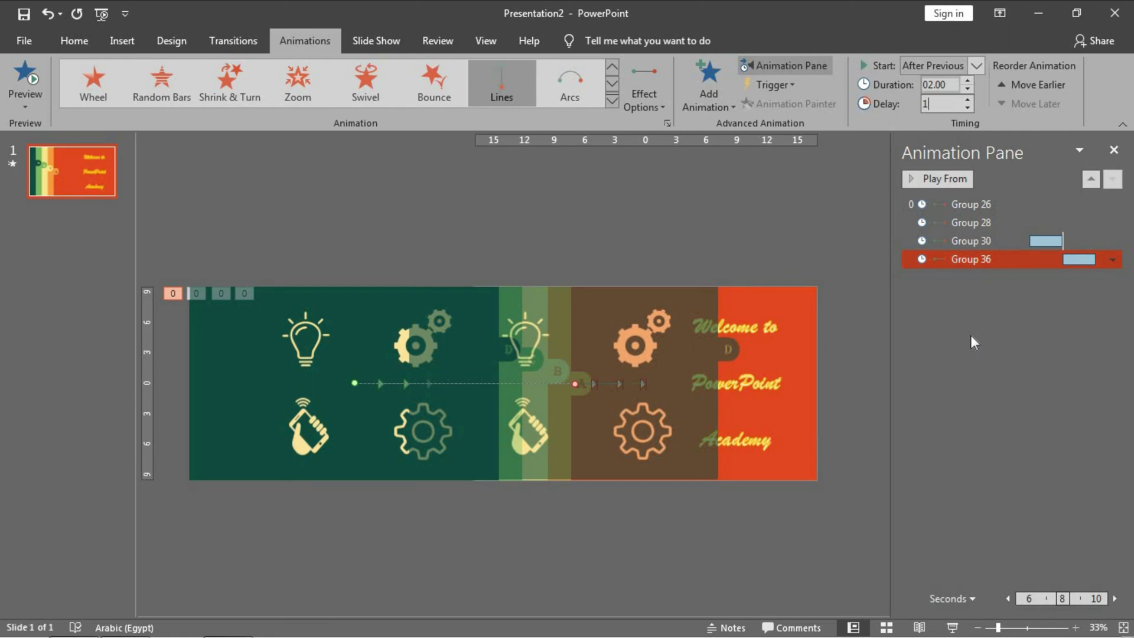
key("Return")
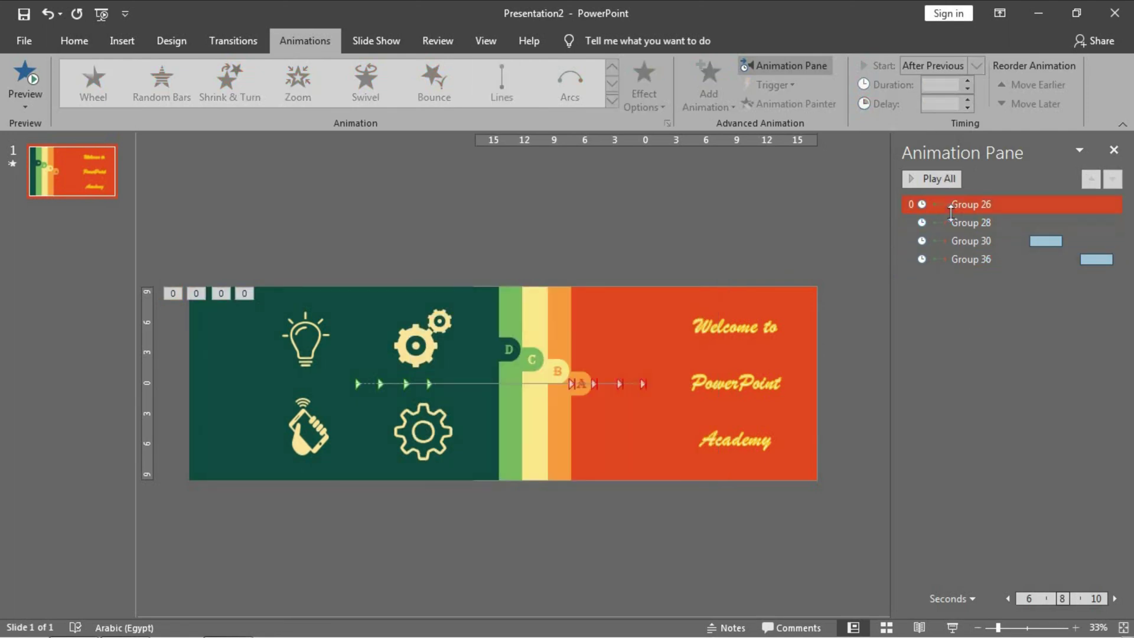
Add a Teeter emphasis animation to the orange, pale yellow, light green and dark green groups, keeping their motion paths.
left_click(951, 205)
left_click(707, 95)
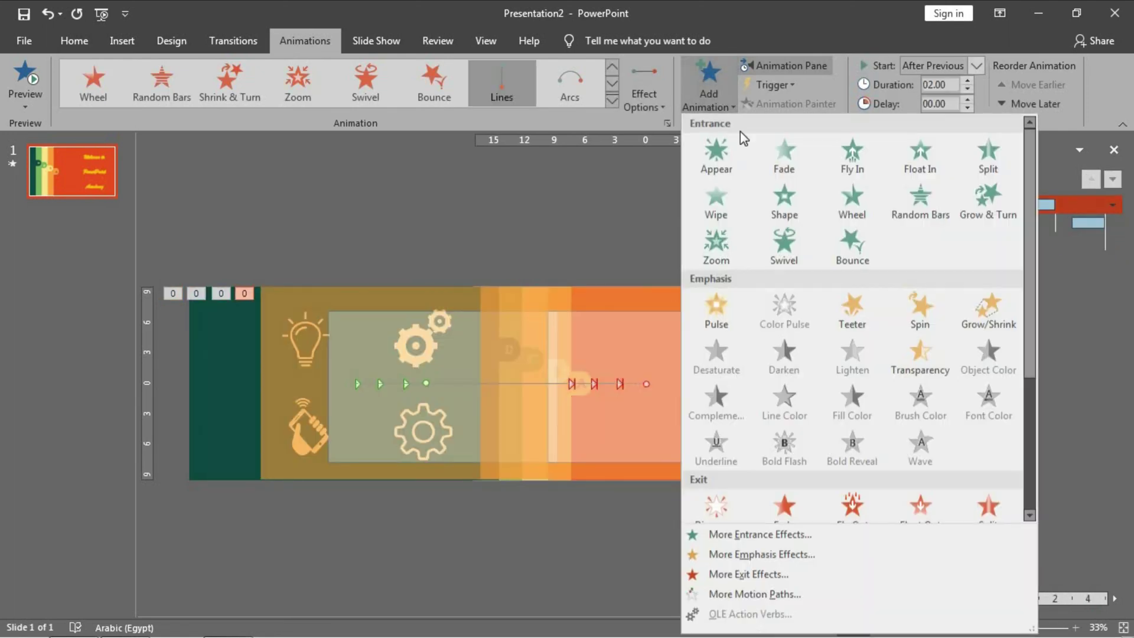
left_click(851, 309)
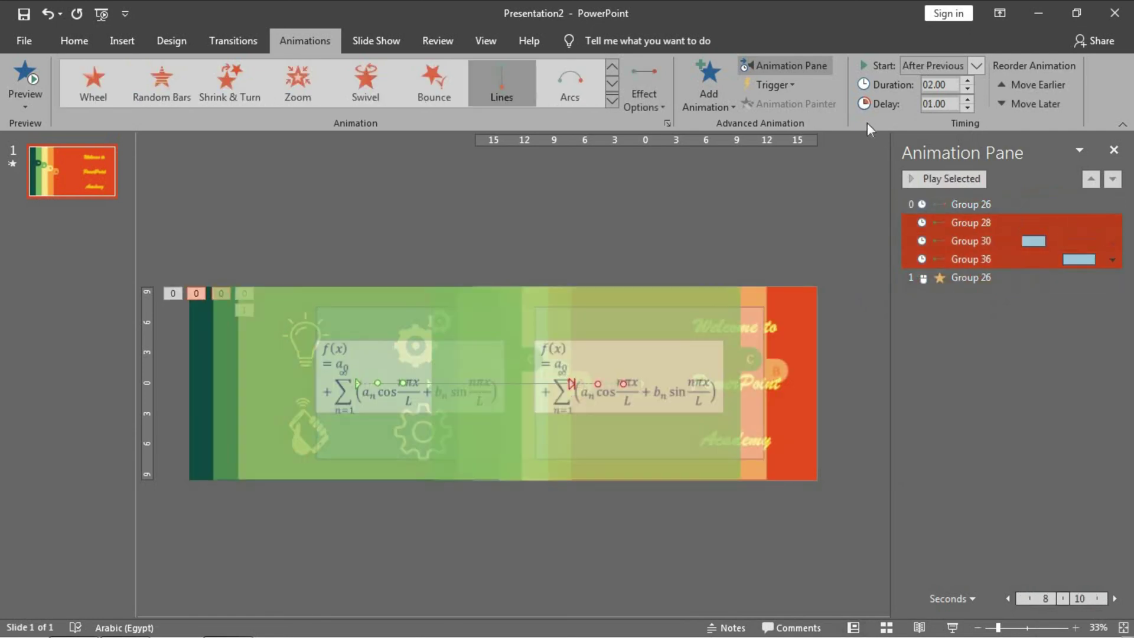
left_click(706, 100)
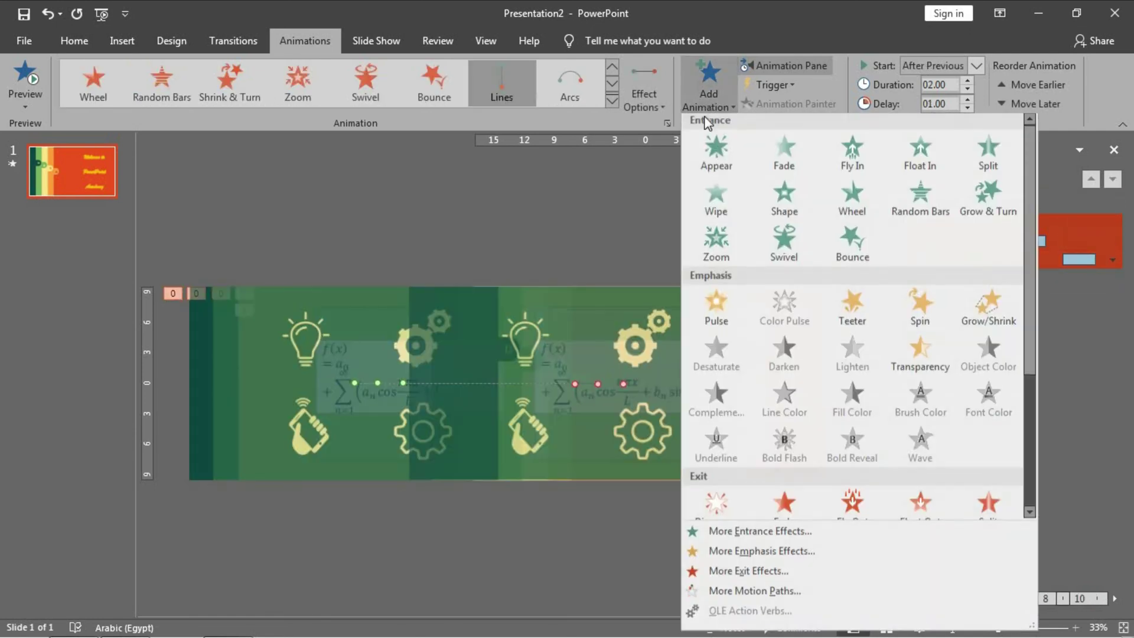
left_click(839, 303)
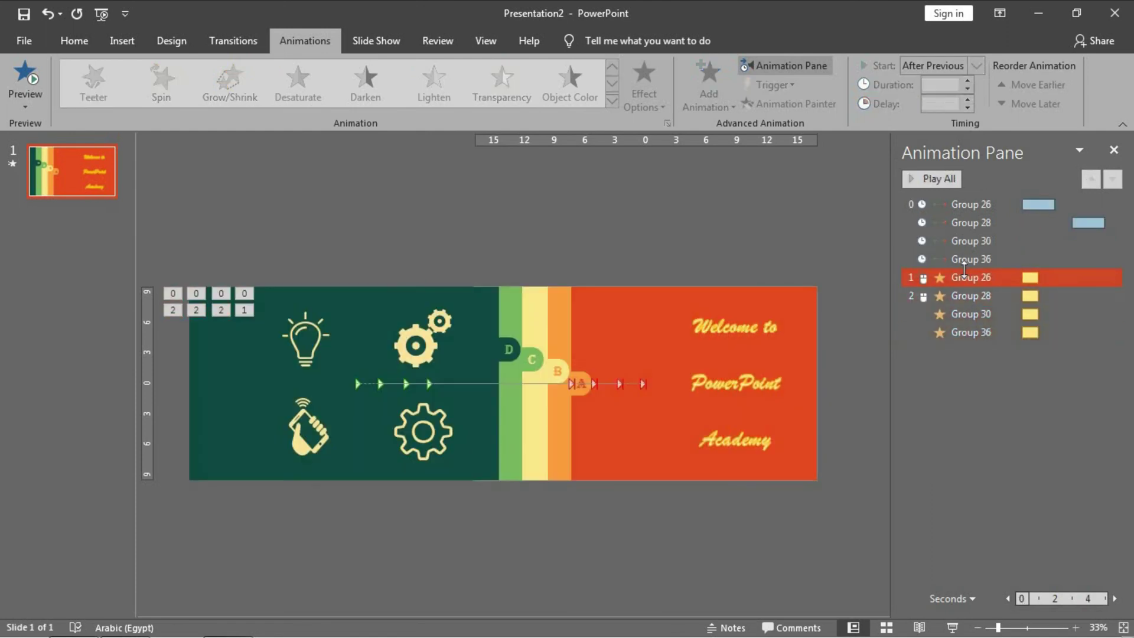
Reorder the Teeter animations so each one directly follows the motion path of the same group.
left_click_drag(963, 269, 965, 212)
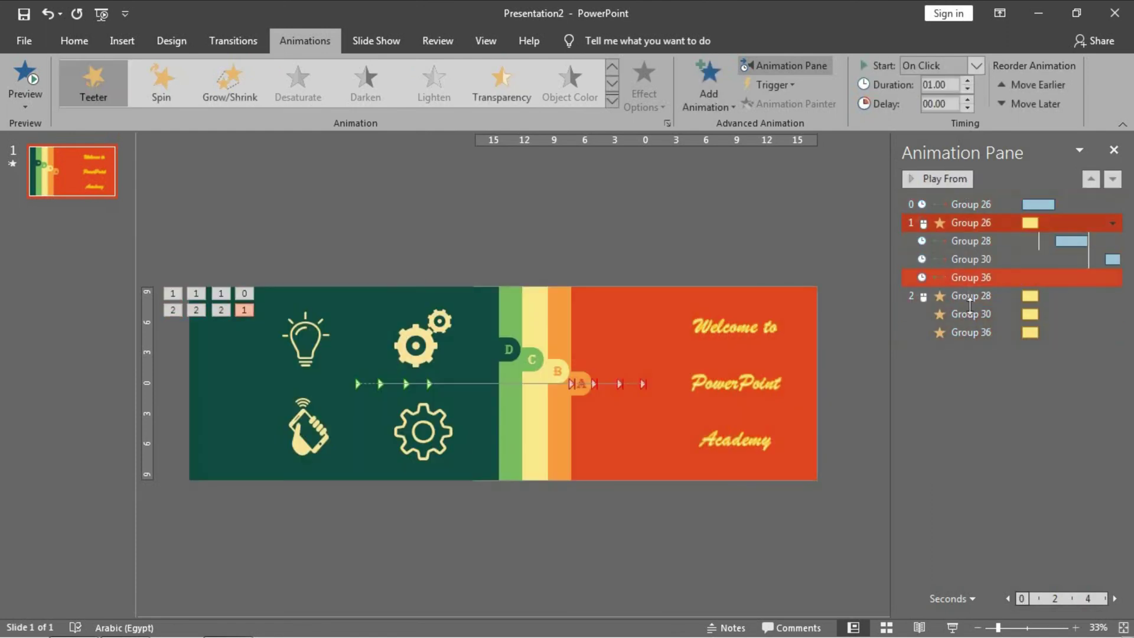
left_click_drag(970, 299, 970, 249)
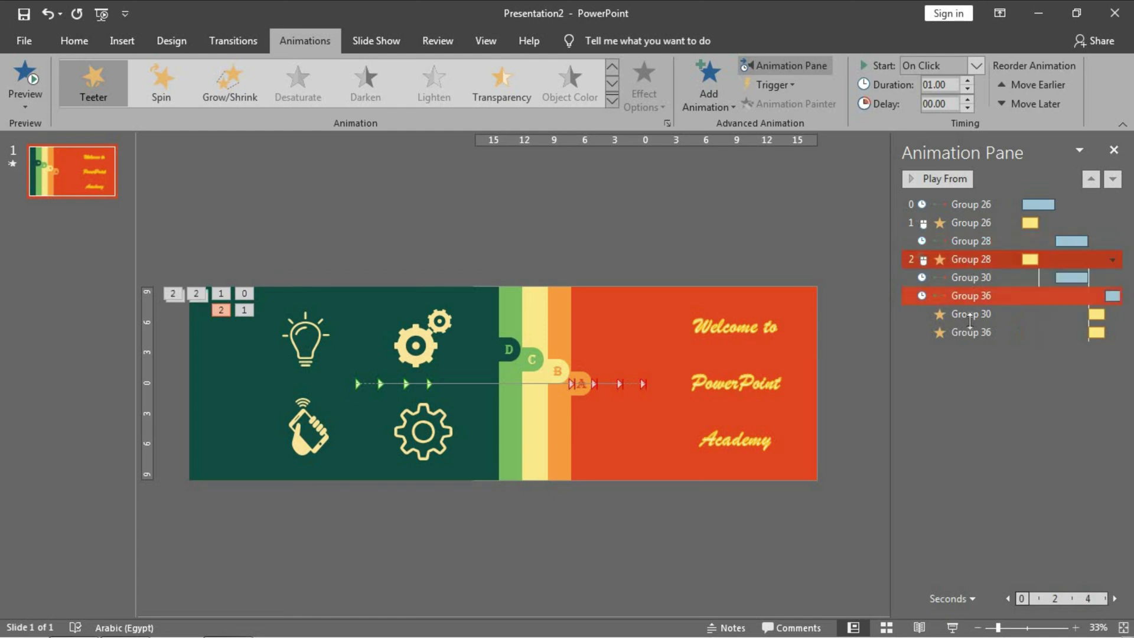
left_click_drag(970, 306, 969, 279)
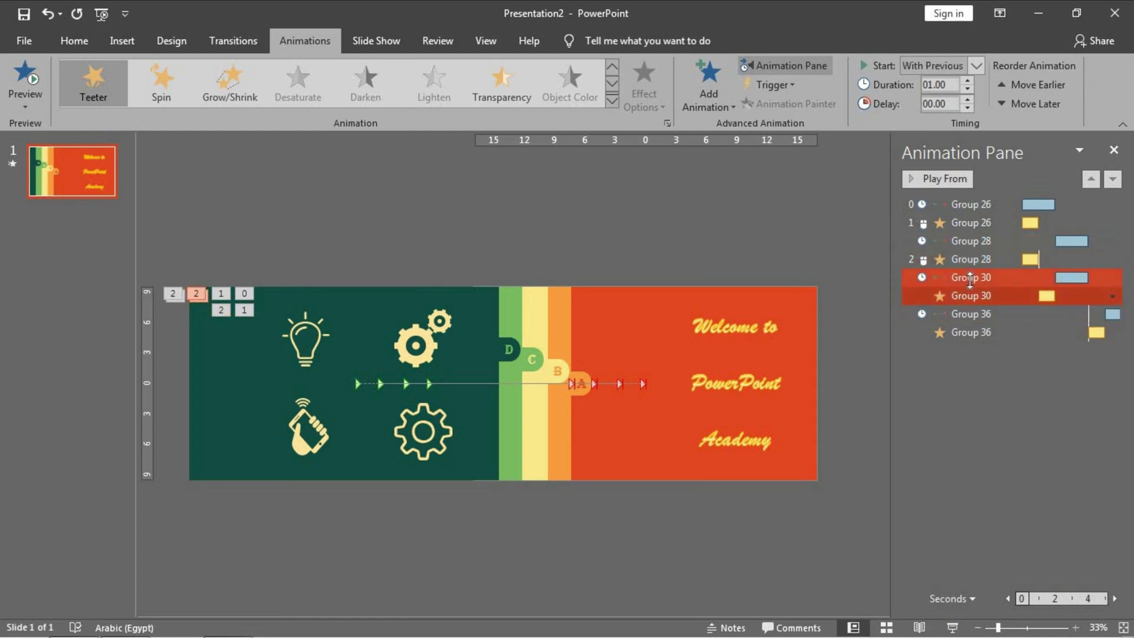
Set all four Teeter animations to start After Previous with a 0.5-second delay.
left_click(960, 222)
left_click(960, 259, "ctrl")
left_click(964, 296, "ctrl")
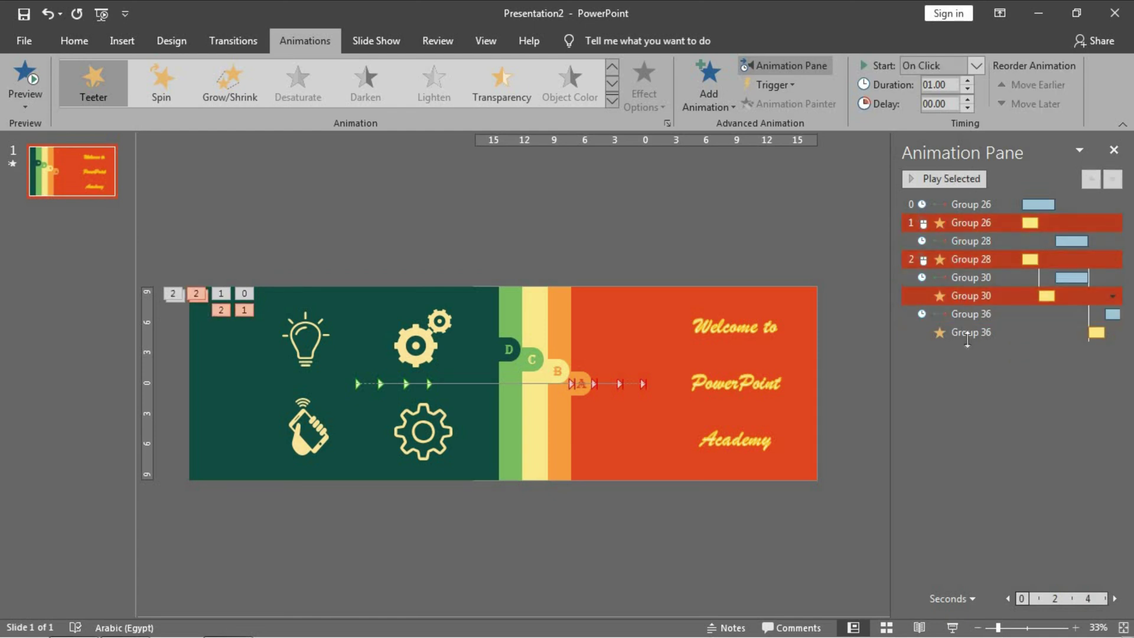
left_click(967, 332, "ctrl")
left_click(972, 72)
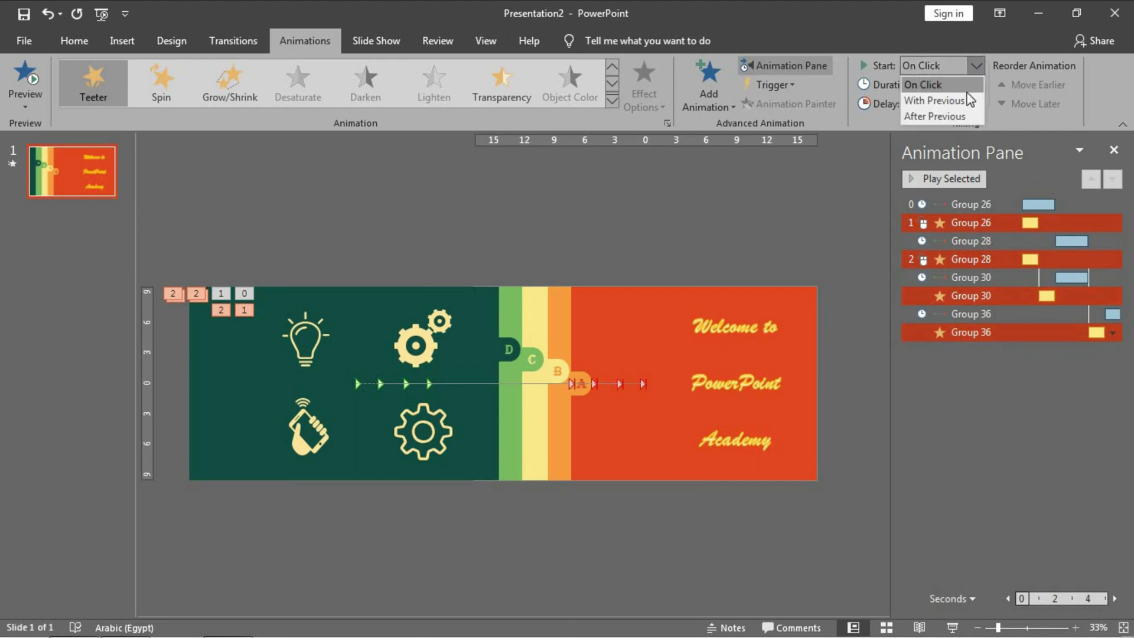
left_click(955, 112)
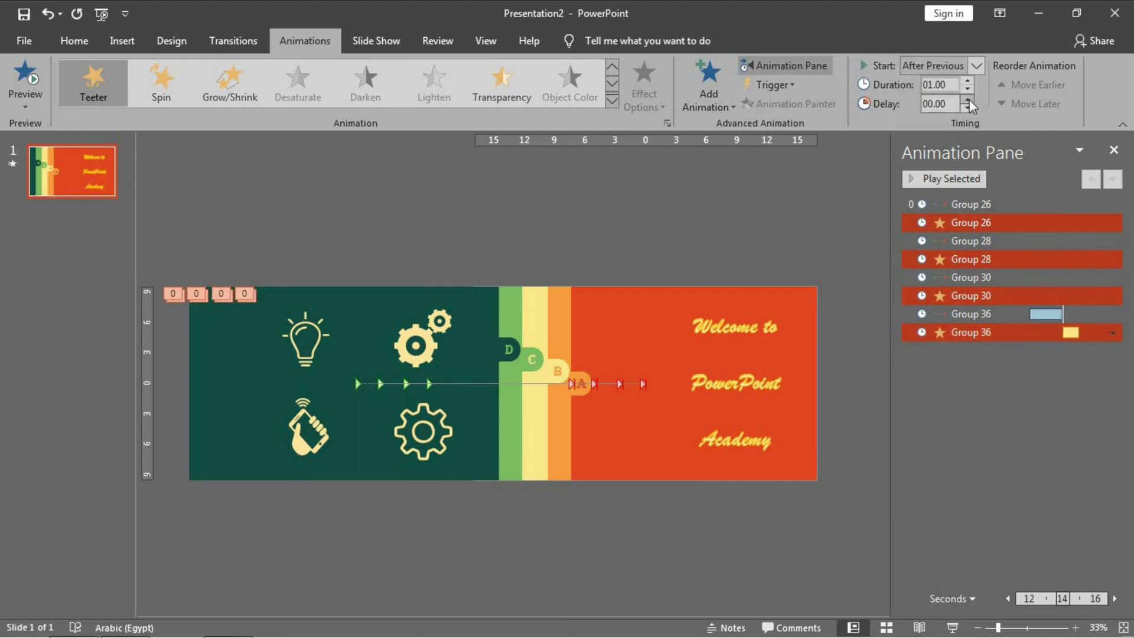
left_click(968, 99)
left_click(967, 99)
left_click(852, 220)
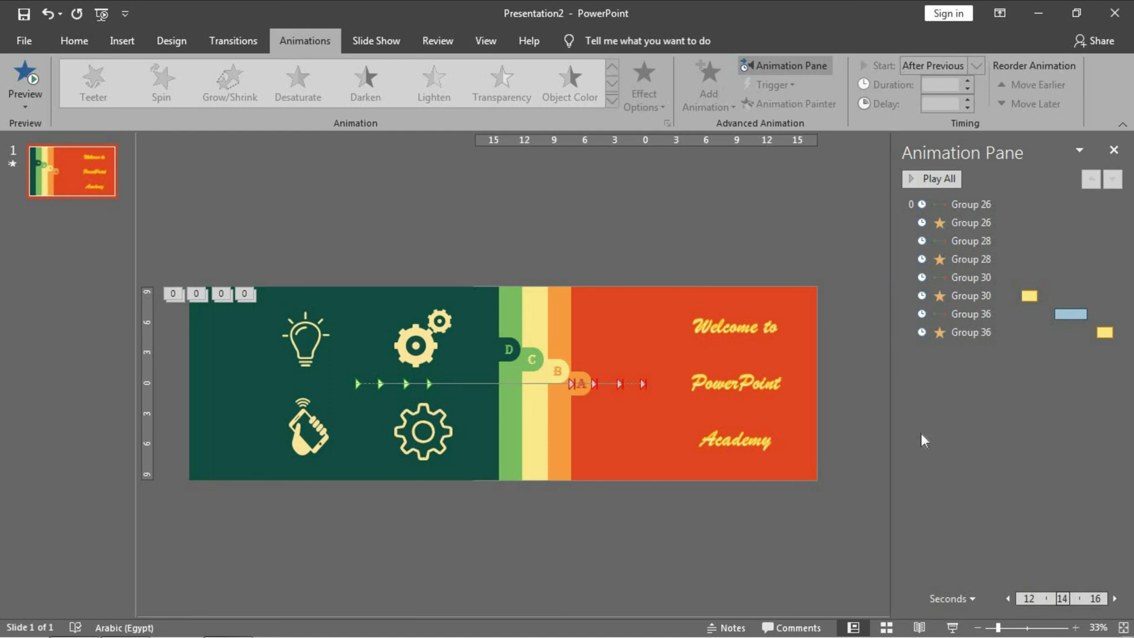
Run the slide show to check the animated panels in full screen.
left_click(952, 627)
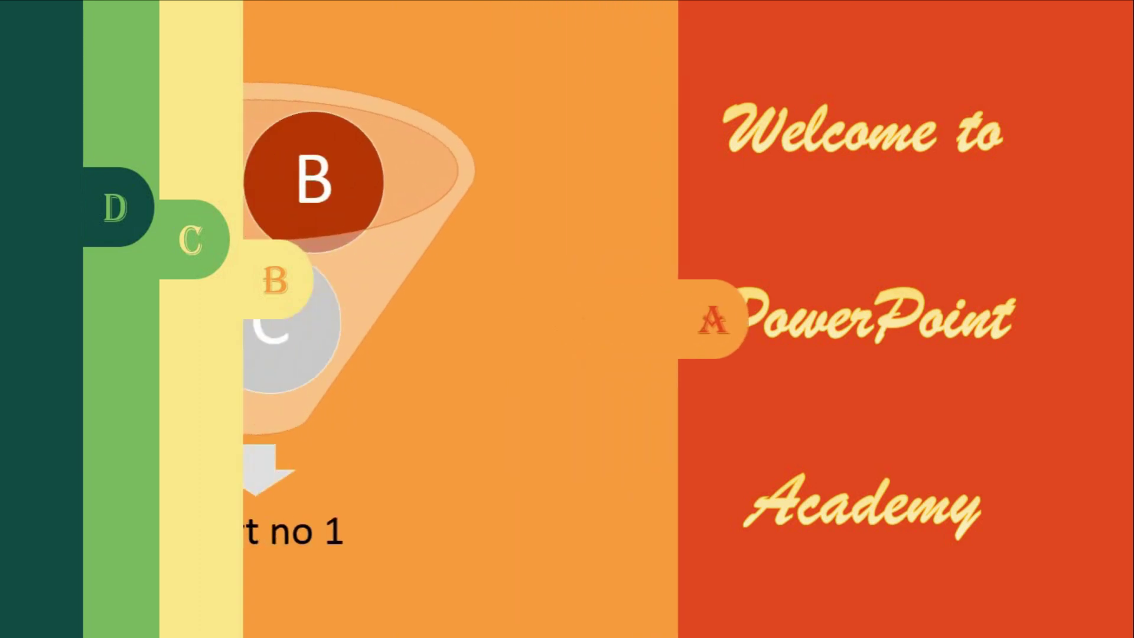